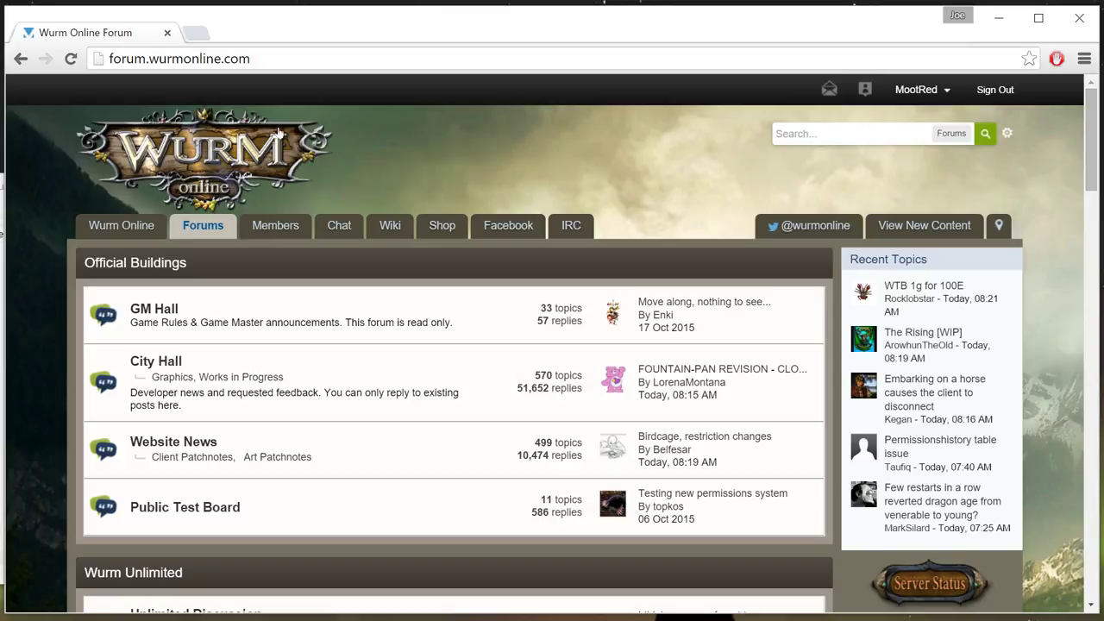
# Open the Deedplanner 2.4.0 topic in the Toolbelt section of the Wurm Online forum and view its download links.
pyautogui.click(133, 57)
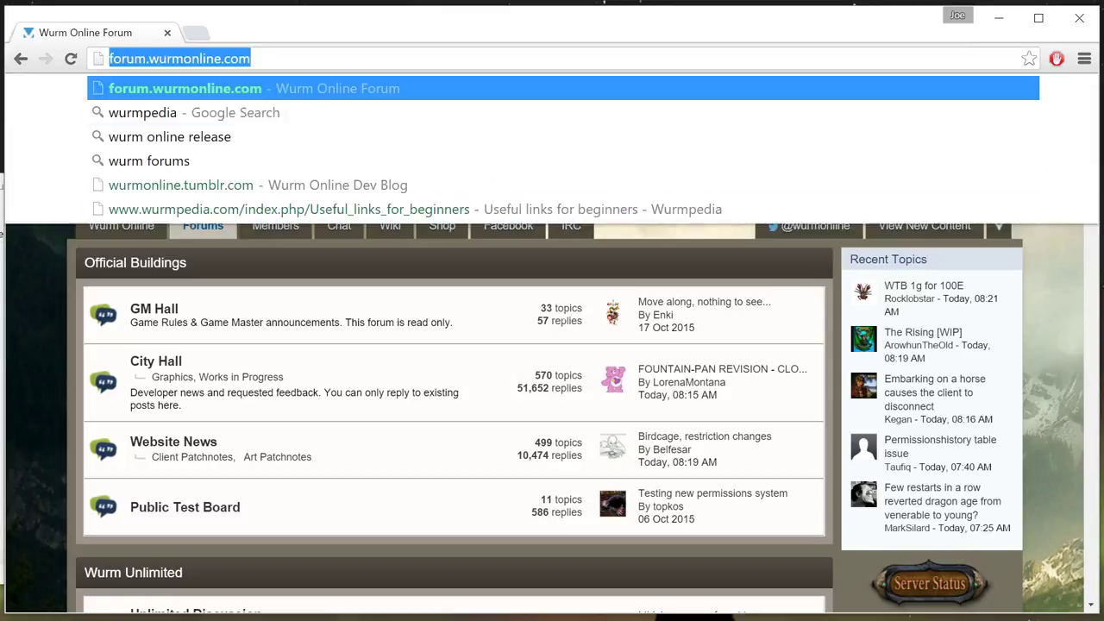
pyautogui.click(1028, 359)
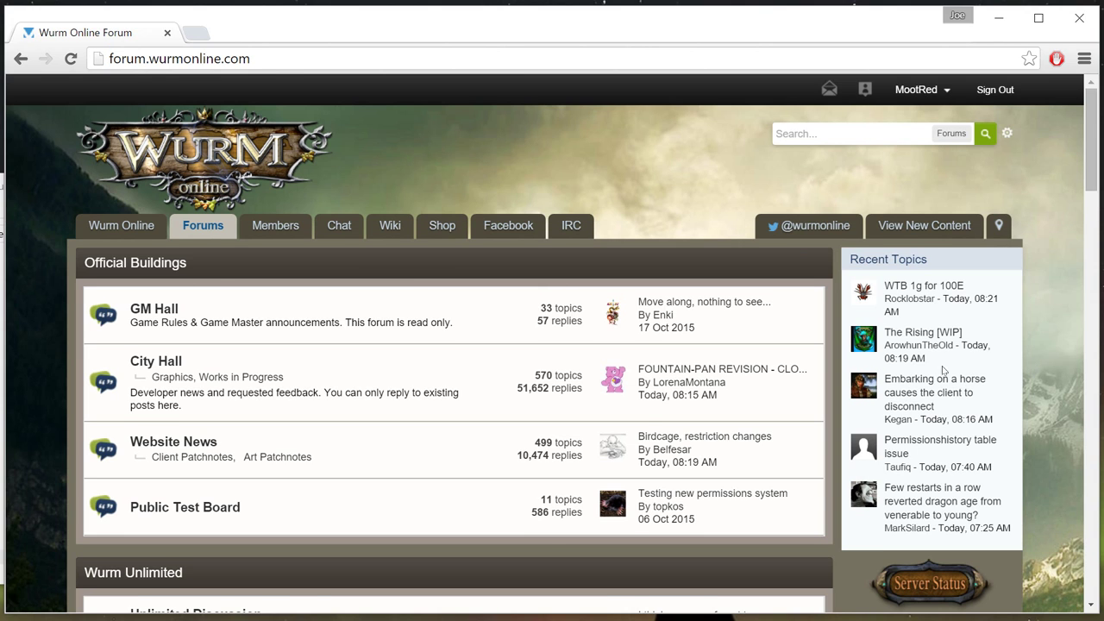
pyautogui.scroll(-6, 445, 342)
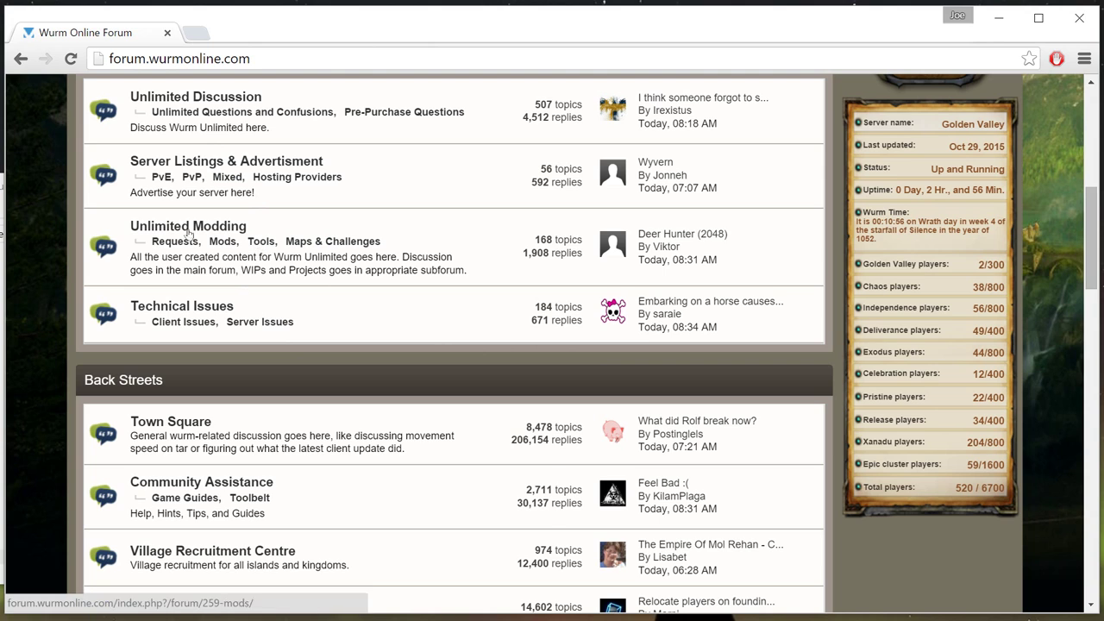
pyautogui.scroll(-2, 255, 246)
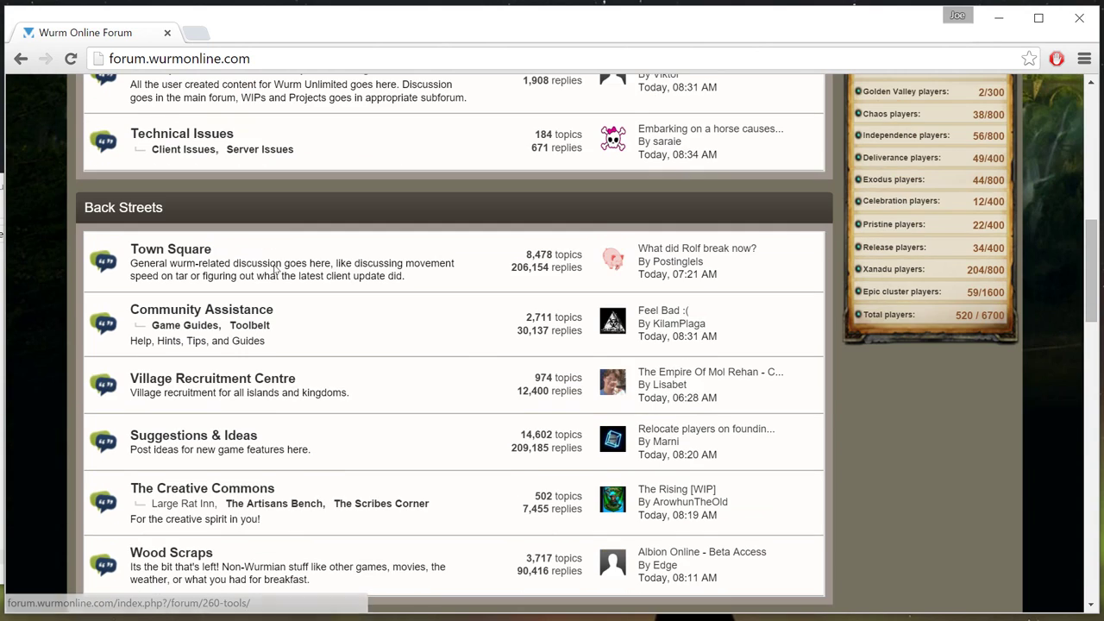
pyautogui.click(250, 326)
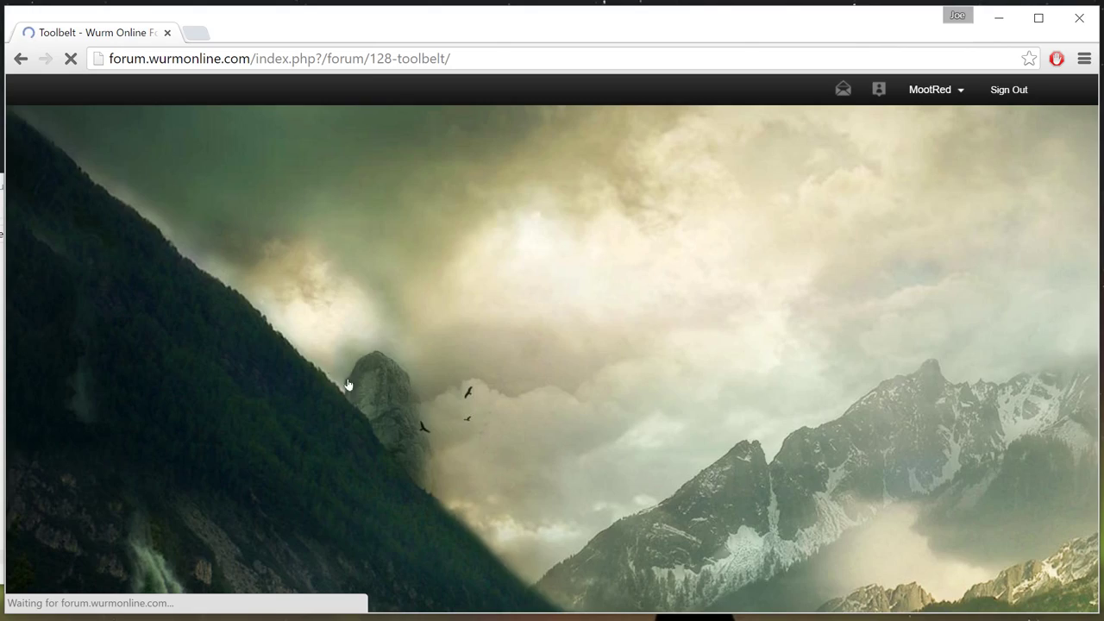
pyautogui.scroll(-1, 328, 425)
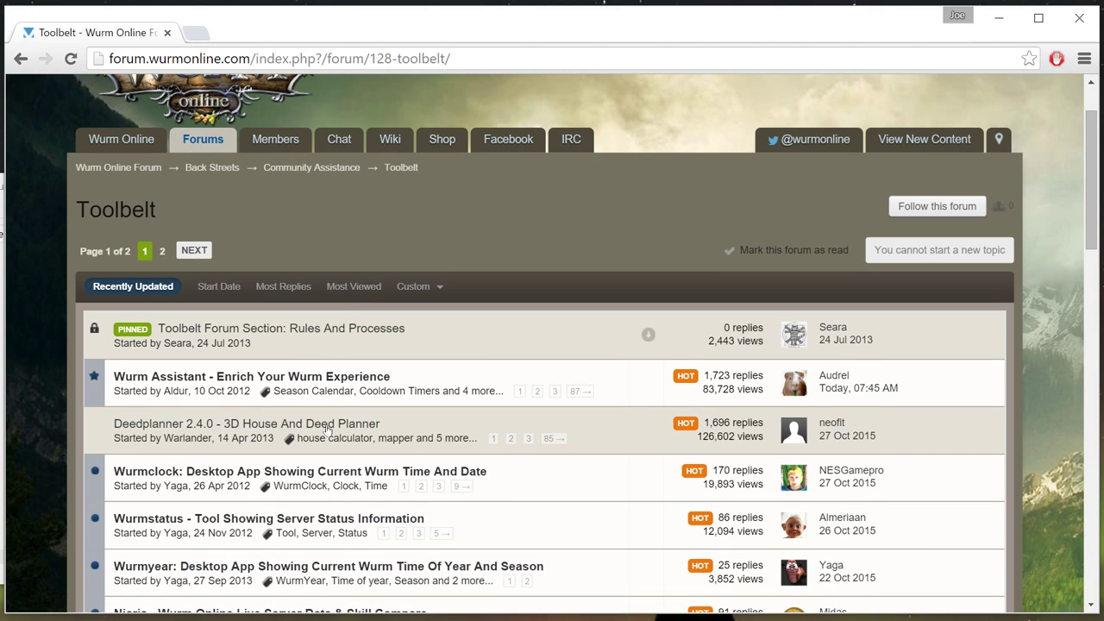
pyautogui.click(223, 425)
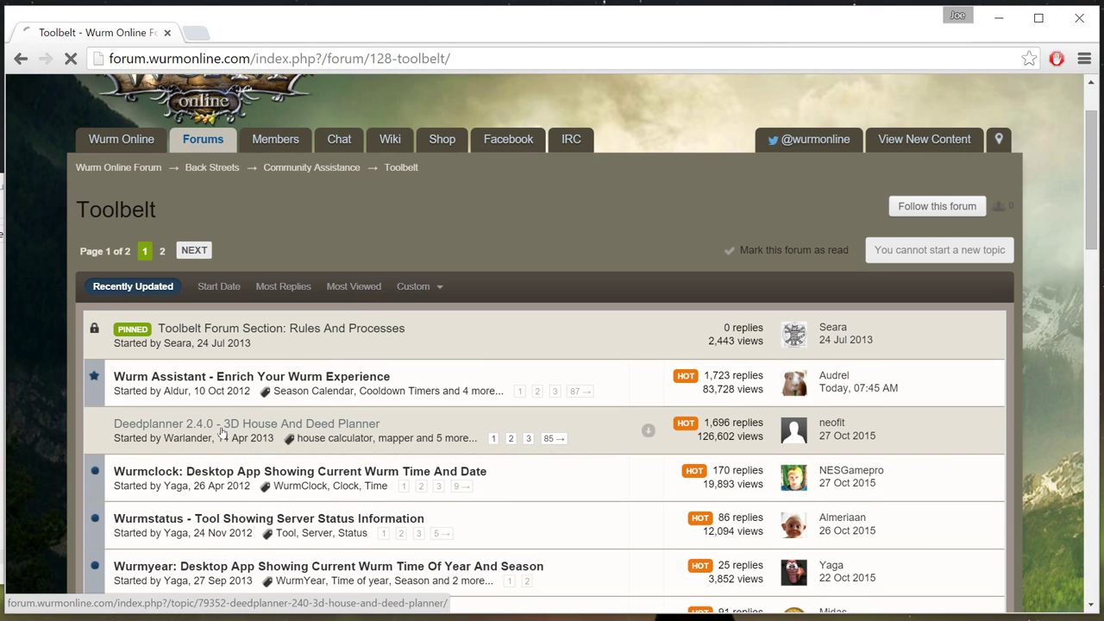
pyautogui.scroll(-6, 269, 431)
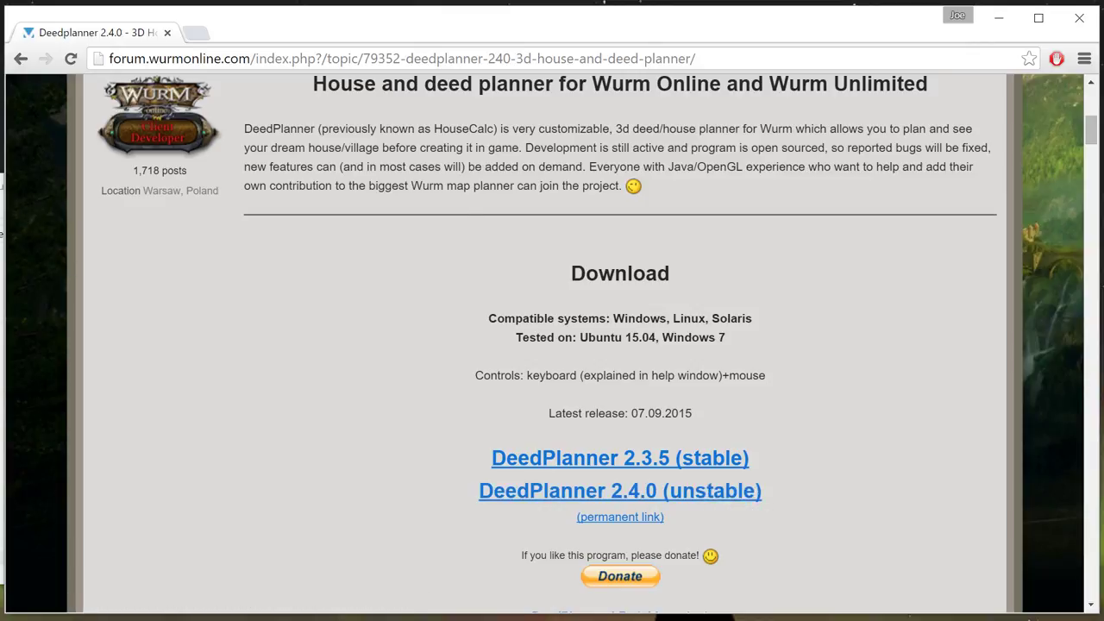
# Launch DeedPlanner.jar from the DeedPlanner 2.3.5 folder and enlarge its window to cover most of the screen.
pyautogui.click(2, 306)
pyautogui.click(85, 326)
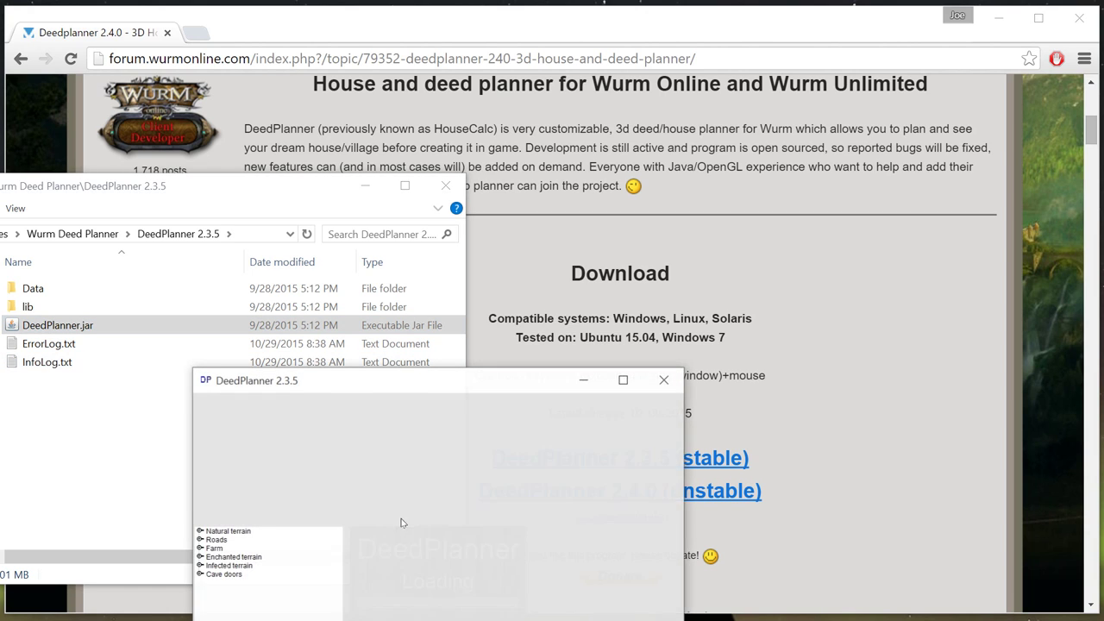
pyautogui.moveTo(424, 372); pyautogui.dragTo(442, 85)
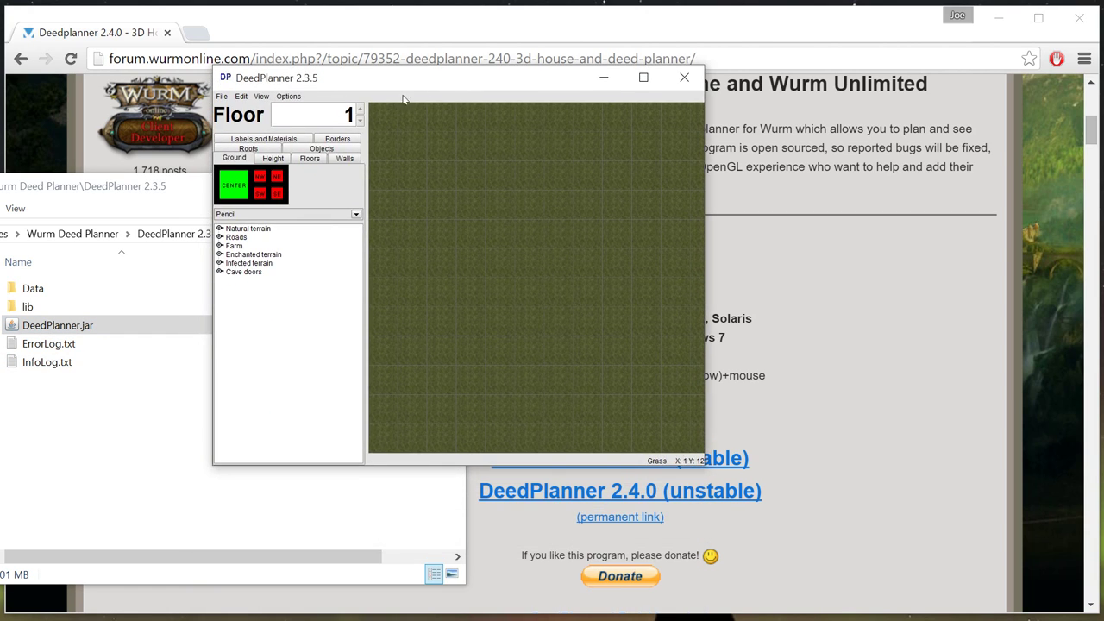
pyautogui.moveTo(349, 69); pyautogui.dragTo(142, 10)
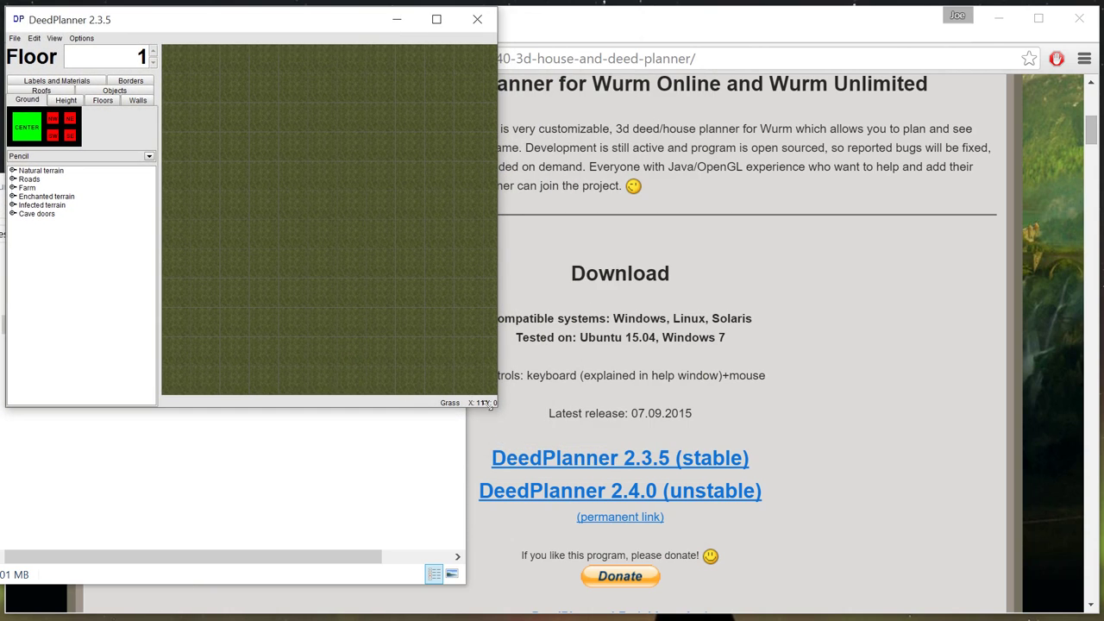
pyautogui.moveTo(496, 403); pyautogui.dragTo(1079, 602)
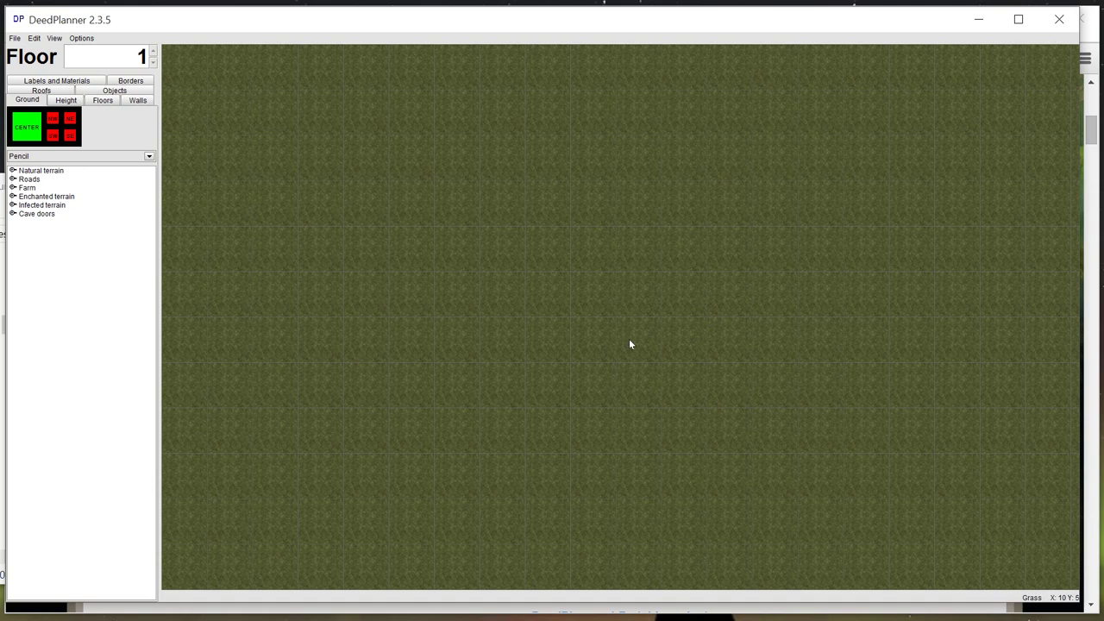
# Expand the Natural terrain and Roads categories of ground types.
pyautogui.click(12, 171)
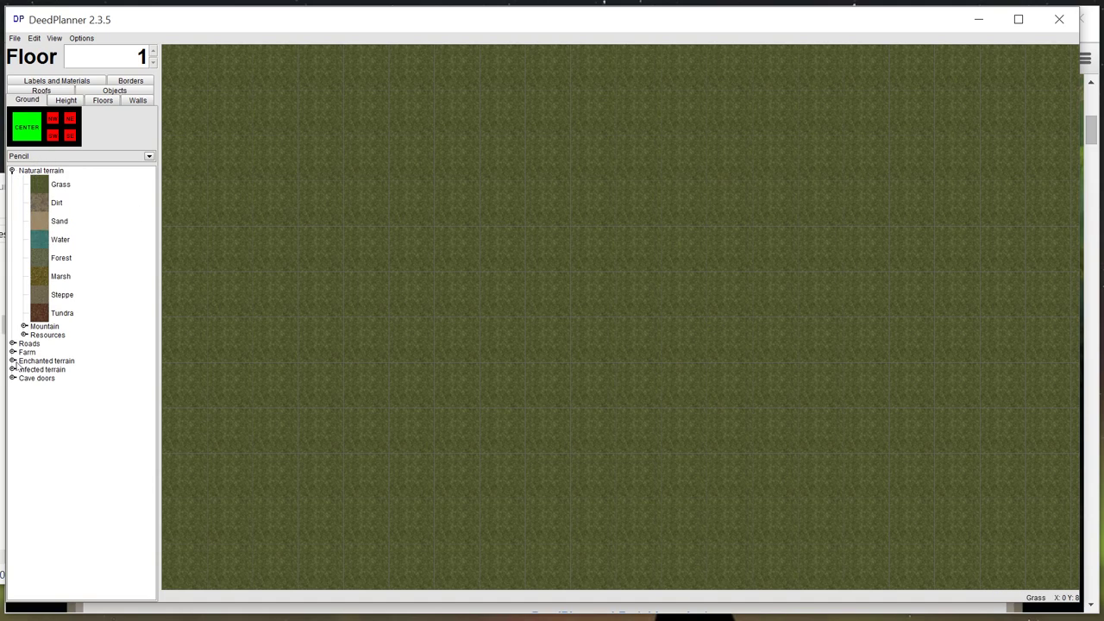
pyautogui.click(12, 344)
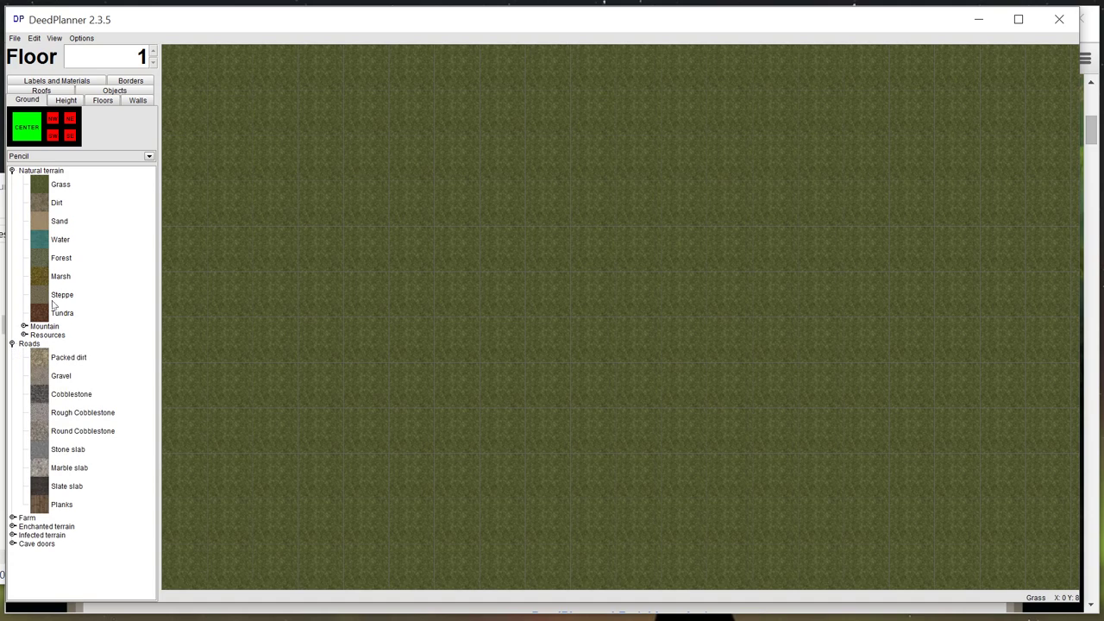
# Raise a block of grid corners two wide and eight high with a set height of 5, then 500.
pyautogui.click(66, 100)
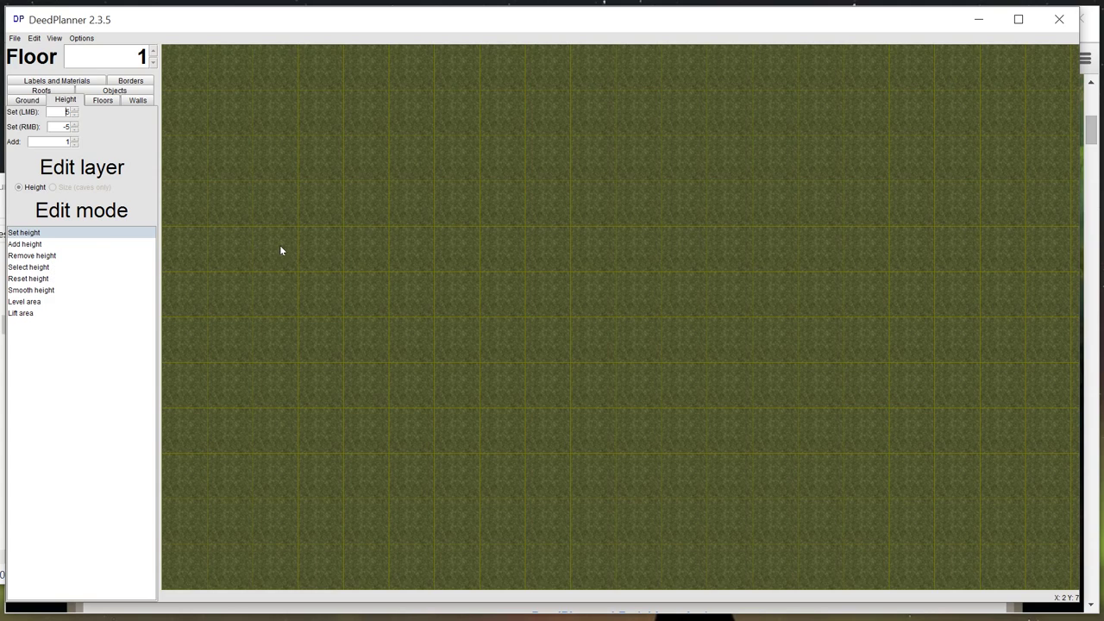
pyautogui.click(297, 226)
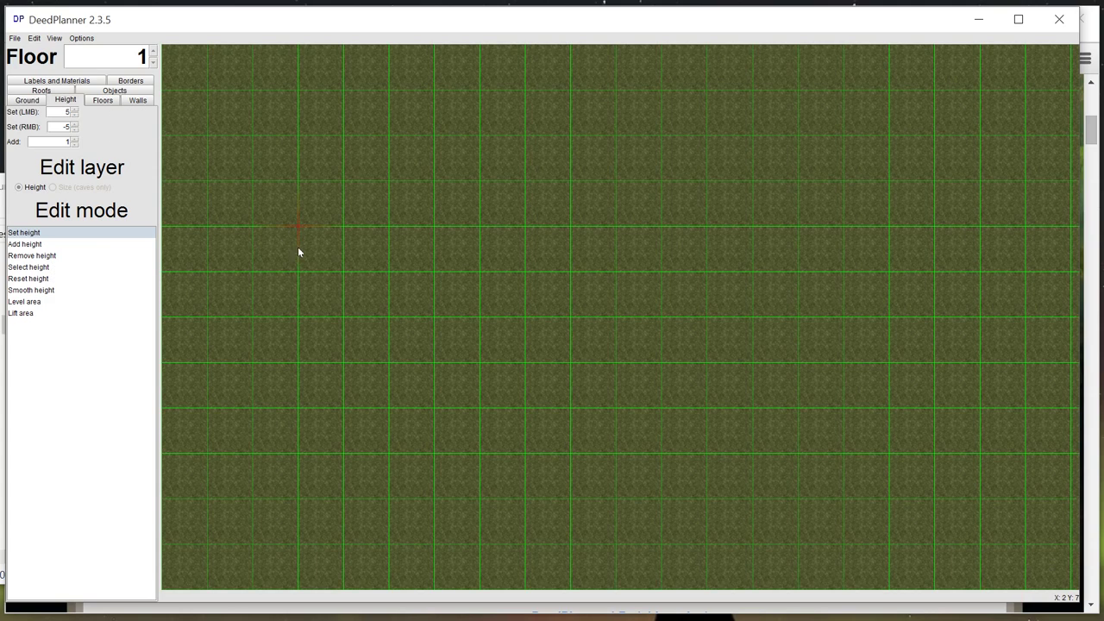
pyautogui.click(299, 315)
pyautogui.click(296, 361)
pyautogui.moveTo(257, 363); pyautogui.dragTo(251, 224)
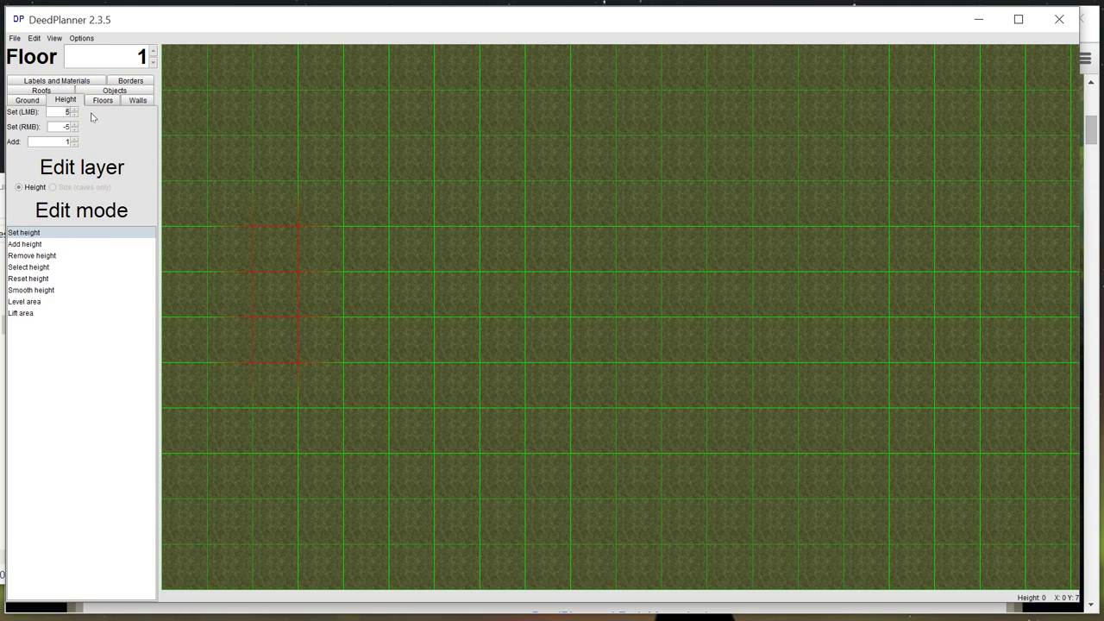
pyautogui.write('00')
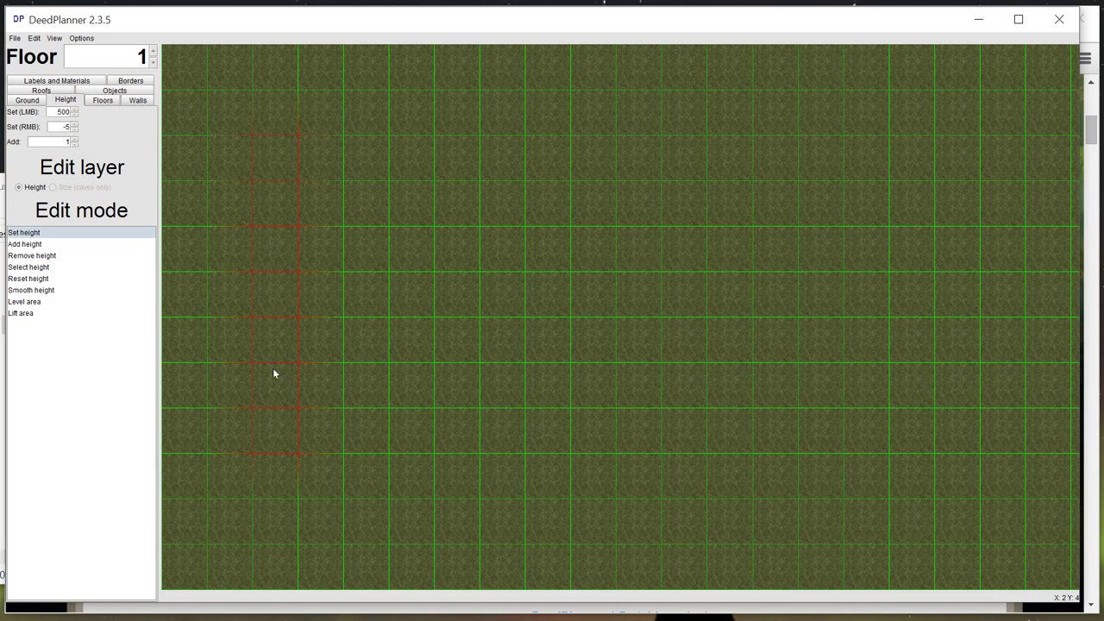
# Inspect the raised terrain block from the ground in 3D view, then return to the 2D view.
pyautogui.click(53, 38)
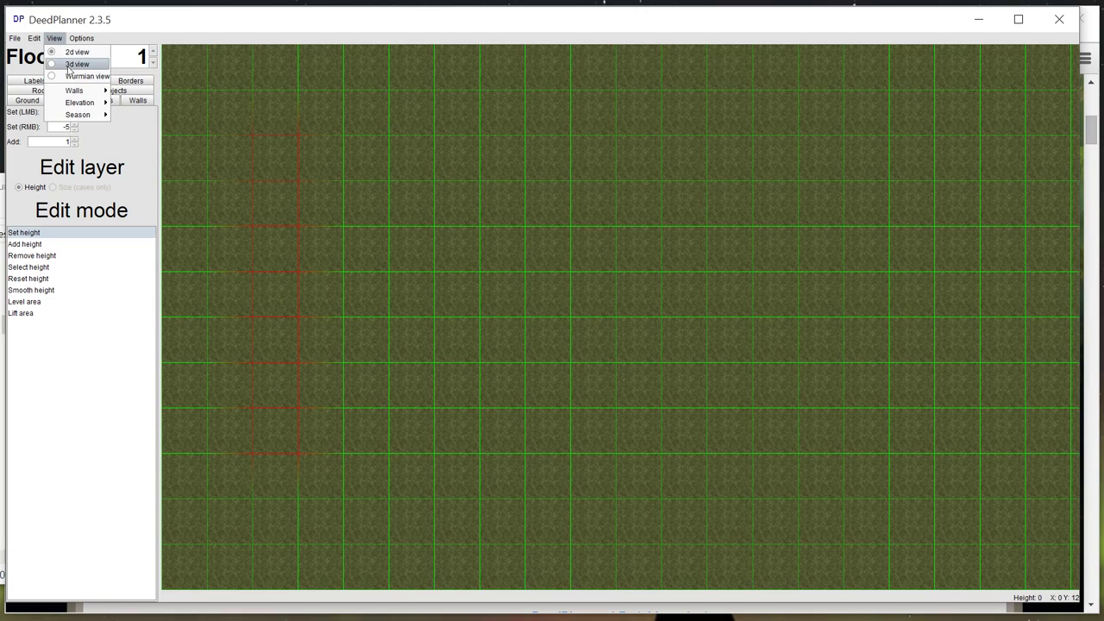
pyautogui.click(75, 64)
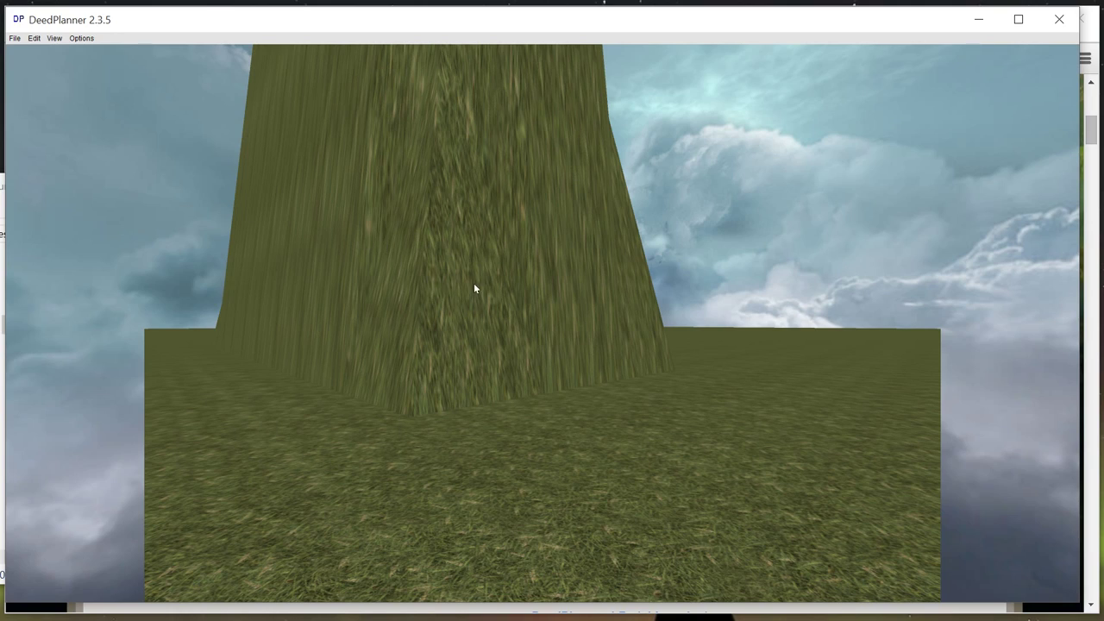
pyautogui.press('w')
pyautogui.moveTo(474, 283); pyautogui.dragTo(233, 137)
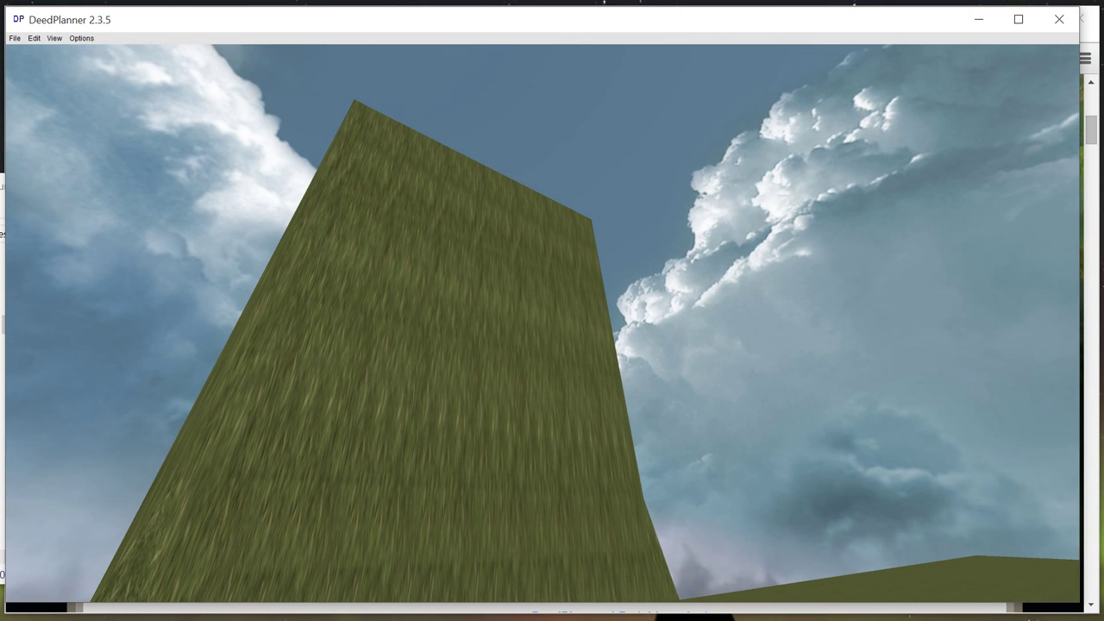
pyautogui.click(55, 38)
pyautogui.click(73, 52)
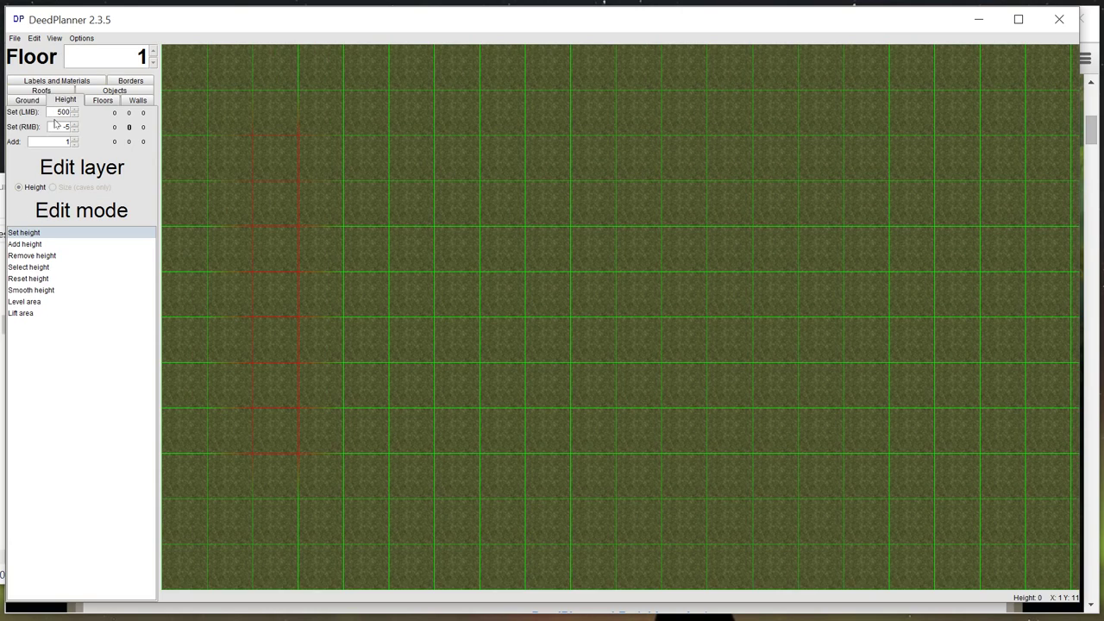
# Paint an area three tiles wide and eight tiles high with Cliff ground over the raised block.
pyautogui.click(34, 100)
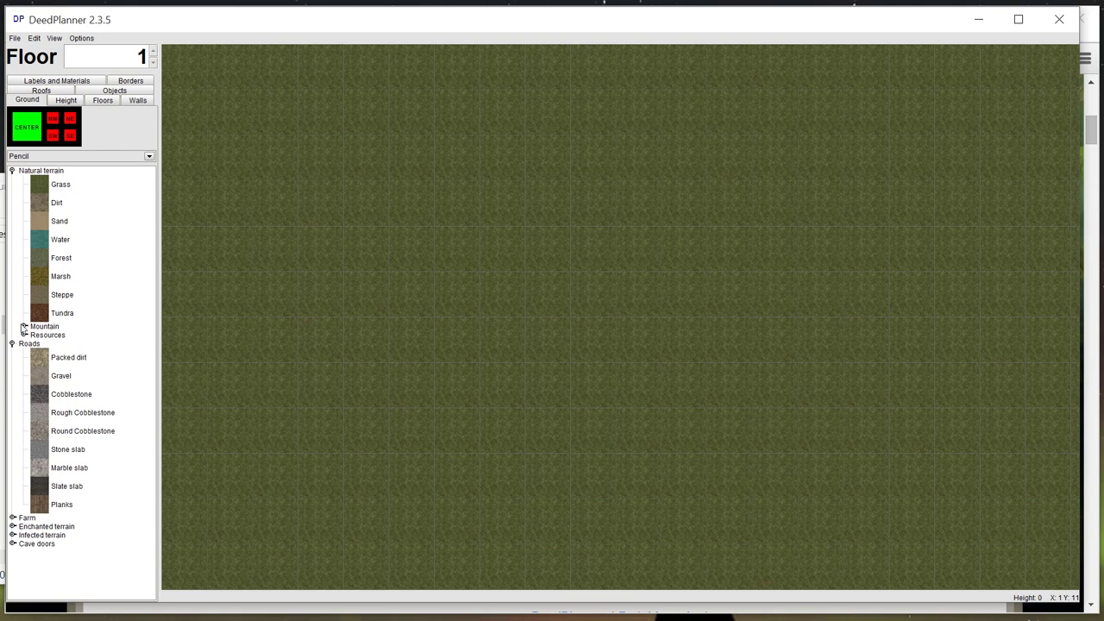
pyautogui.click(24, 326)
pyautogui.click(69, 358)
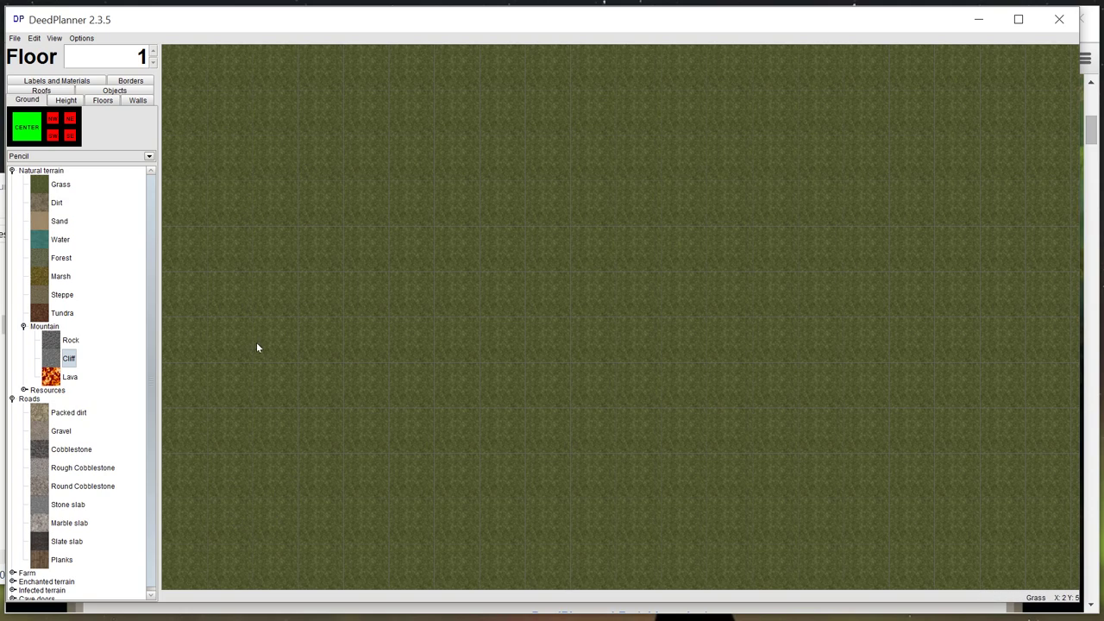
pyautogui.moveTo(228, 521)
pyautogui.mouseDown()
pyautogui.moveTo(264, 451)
pyautogui.moveTo(284, 199)
pyautogui.mouseUp()
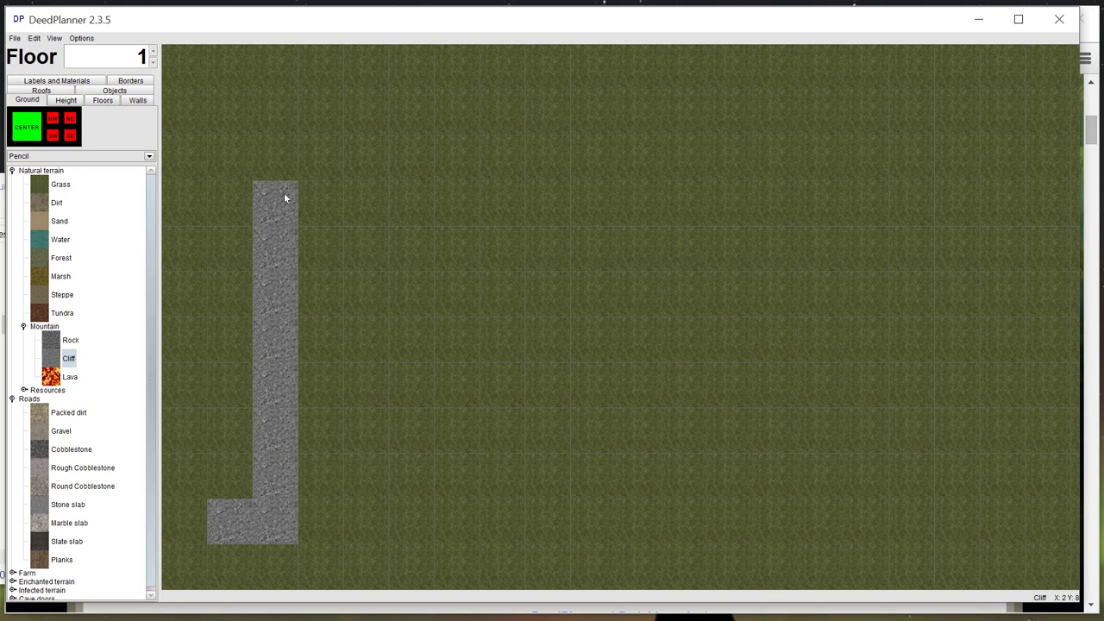
pyautogui.moveTo(256, 259)
pyautogui.mouseDown()
pyautogui.moveTo(222, 416)
pyautogui.moveTo(244, 209)
pyautogui.moveTo(310, 211)
pyautogui.moveTo(307, 534)
pyautogui.mouseUp()
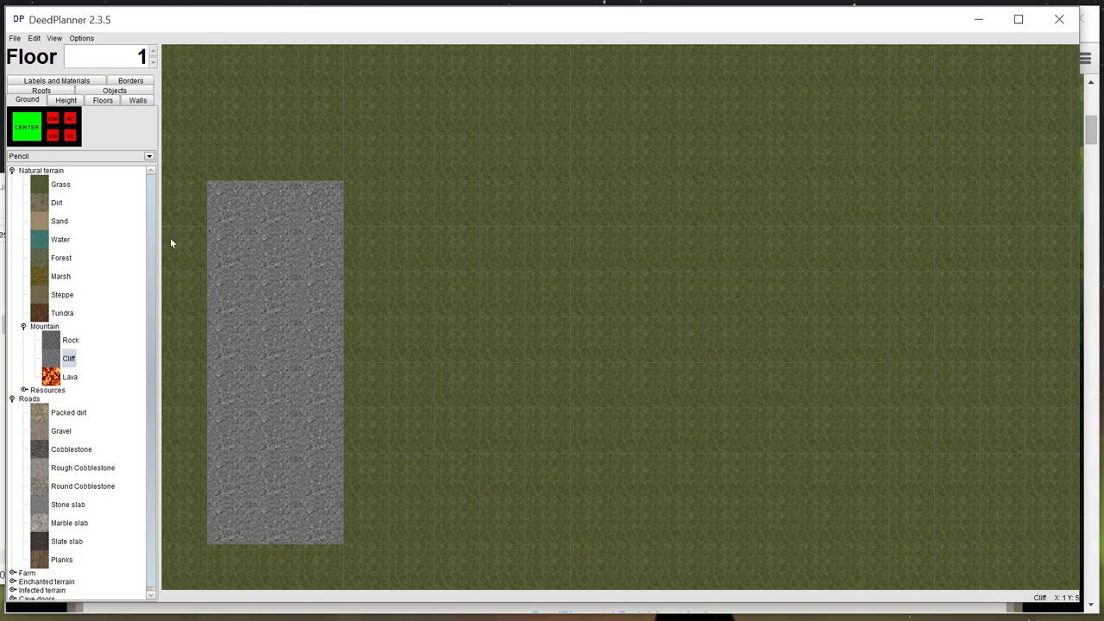
# Examine the cliff-covered tower from several positions in 3D view, then switch back to the 2D view.
pyautogui.click(54, 38)
pyautogui.click(77, 64)
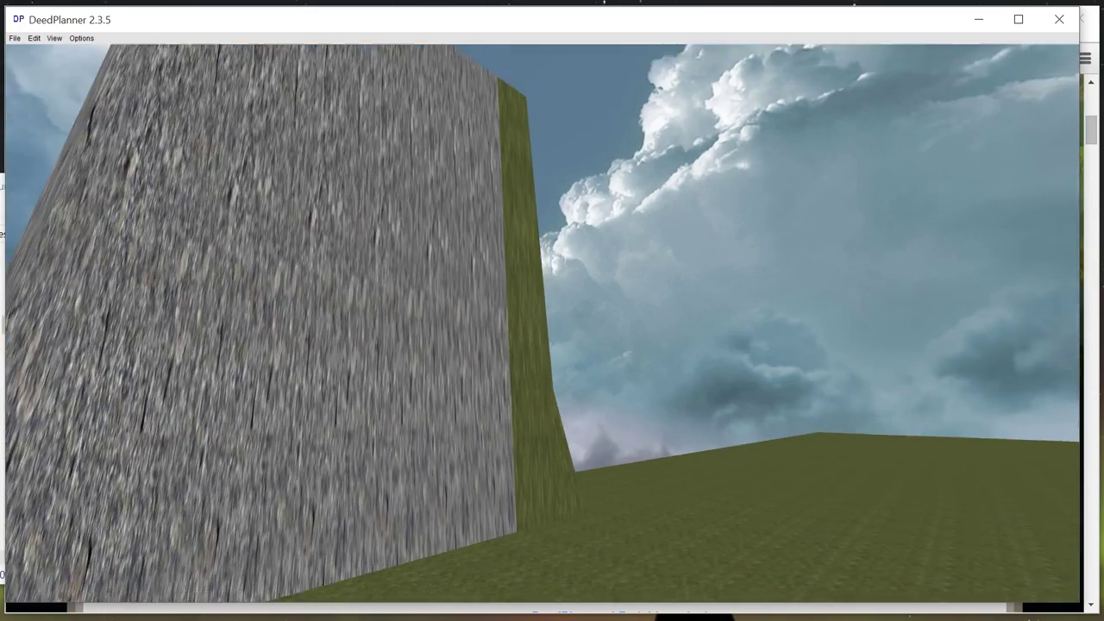
pyautogui.press('s')
pyautogui.press('w')
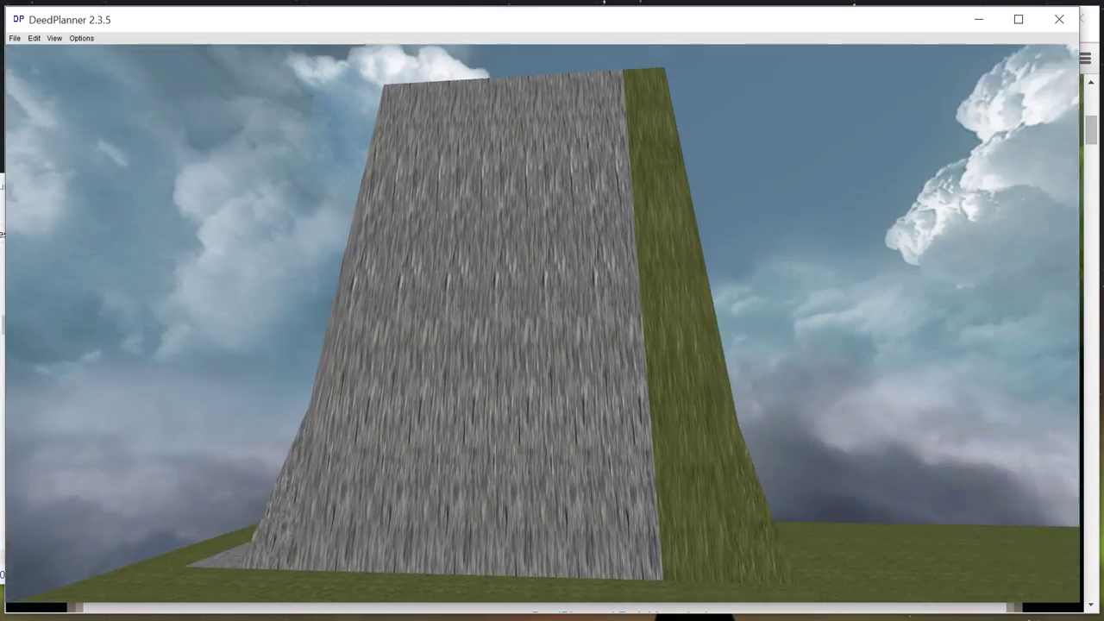
pyautogui.press('w')
pyautogui.moveTo(461, 378); pyautogui.dragTo(293, 273)
pyautogui.press('d')
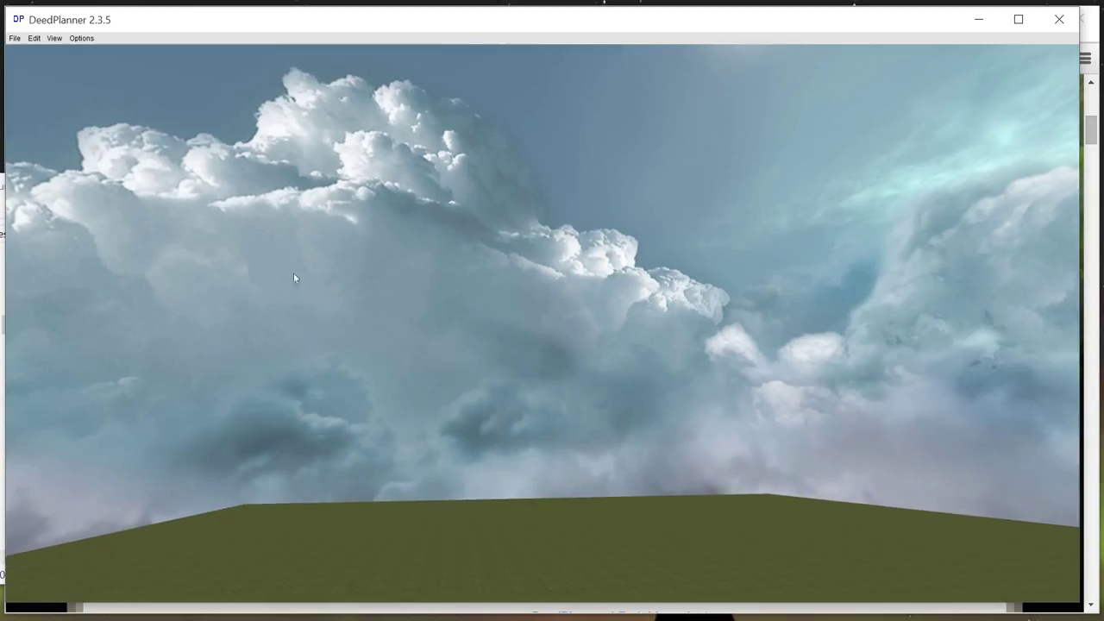
pyautogui.click(54, 38)
pyautogui.click(58, 50)
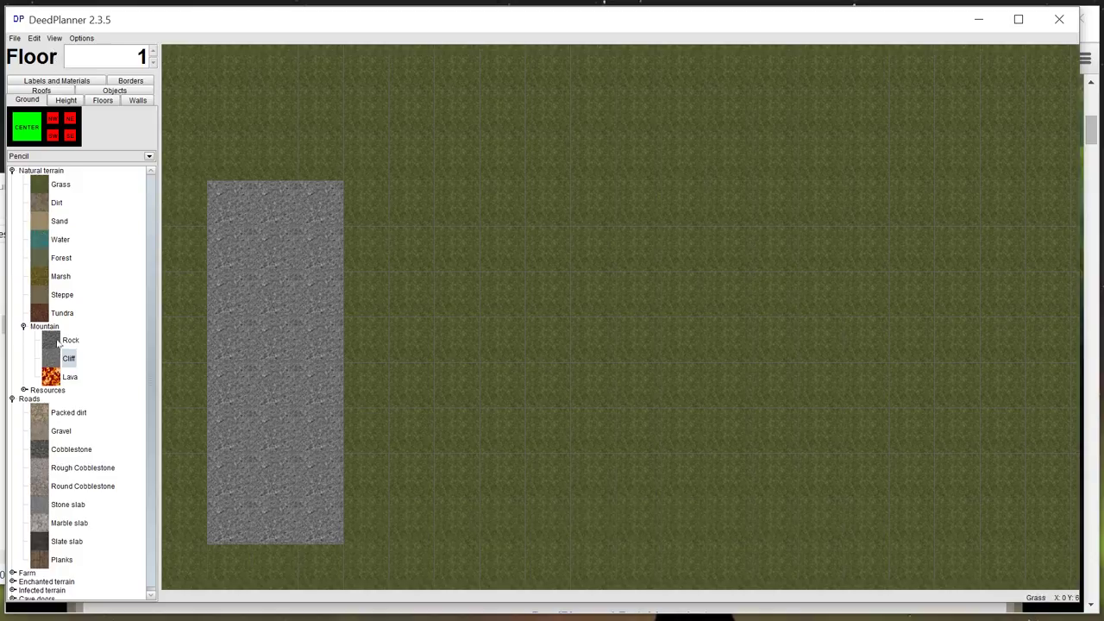
# Paint a single Dirt tile on the grass well to the right of the cliff area.
pyautogui.click(48, 465)
pyautogui.press('d')
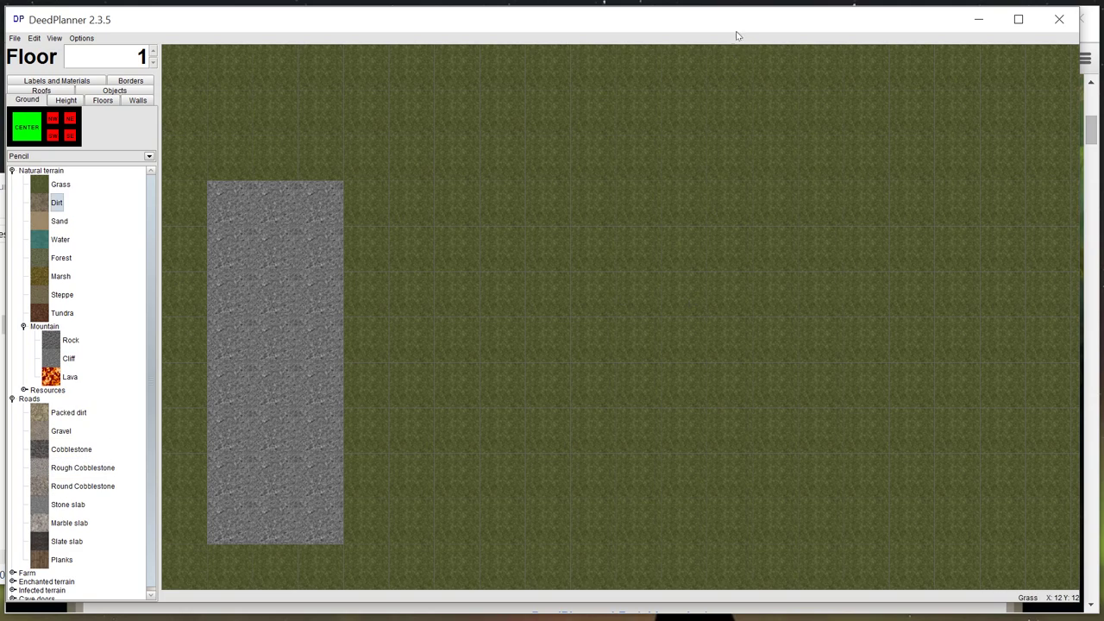
pyautogui.click(709, 333)
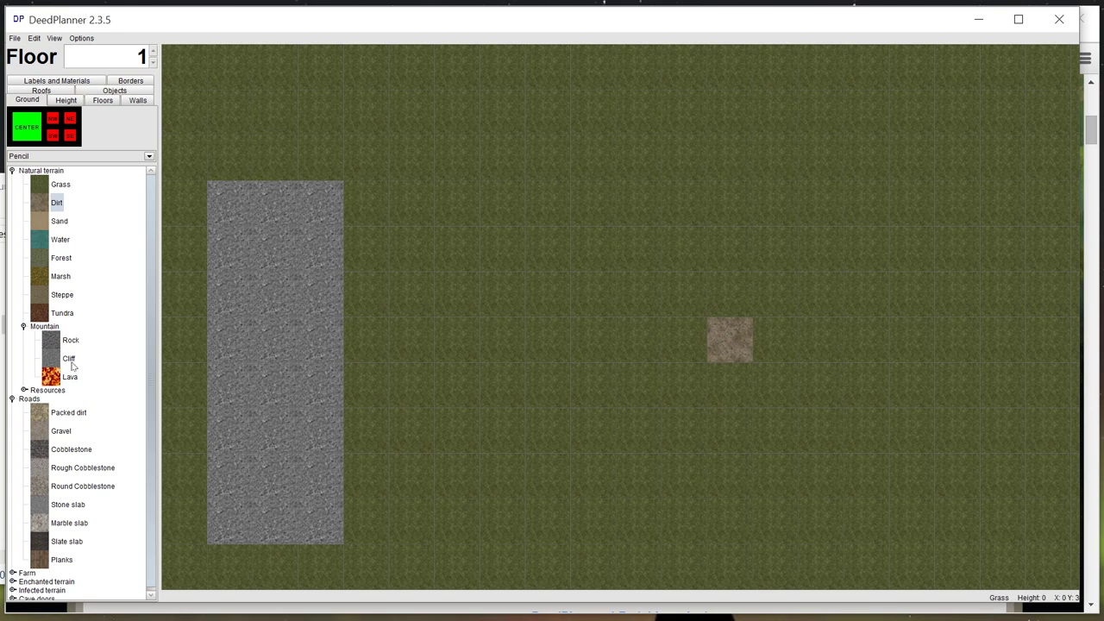
# Paint one-tile-wide Gravel paths from the Dirt tile in all four directions, with the side and upper arms five tiles long.
pyautogui.click(60, 431)
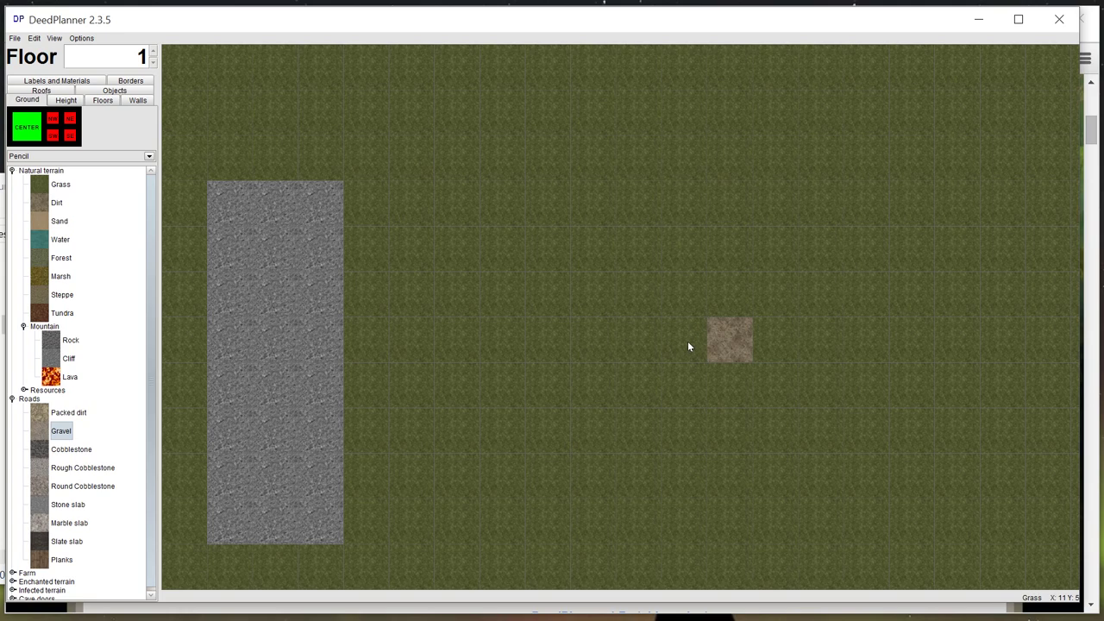
pyautogui.moveTo(688, 347); pyautogui.dragTo(489, 345)
pyautogui.moveTo(773, 339); pyautogui.dragTo(957, 341)
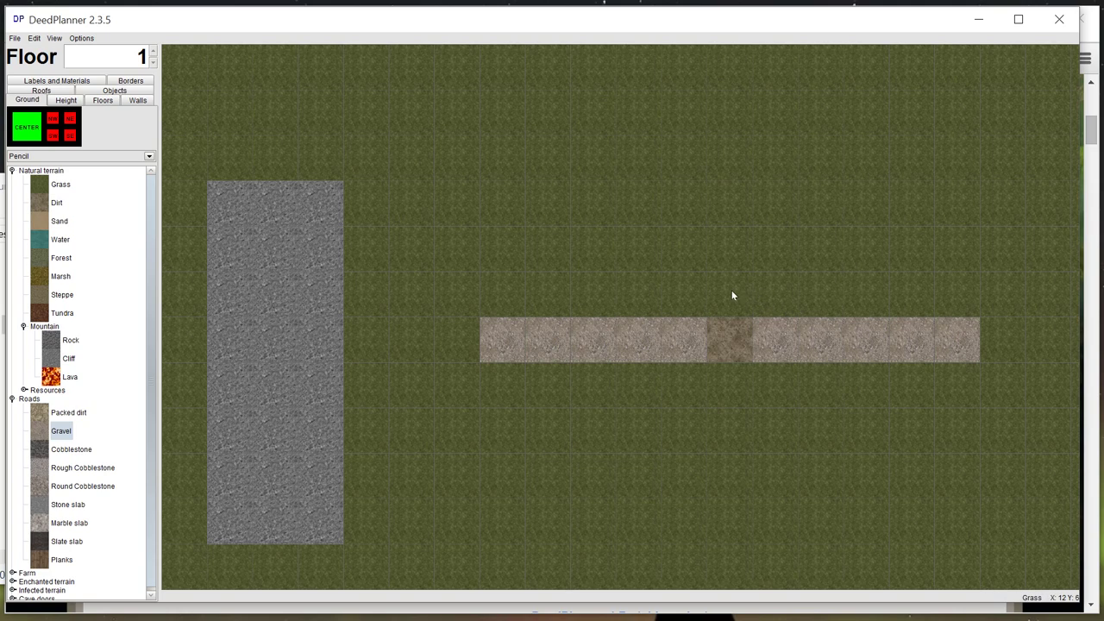
pyautogui.moveTo(732, 296); pyautogui.dragTo(728, 258)
pyautogui.moveTo(733, 141); pyautogui.dragTo(732, 113)
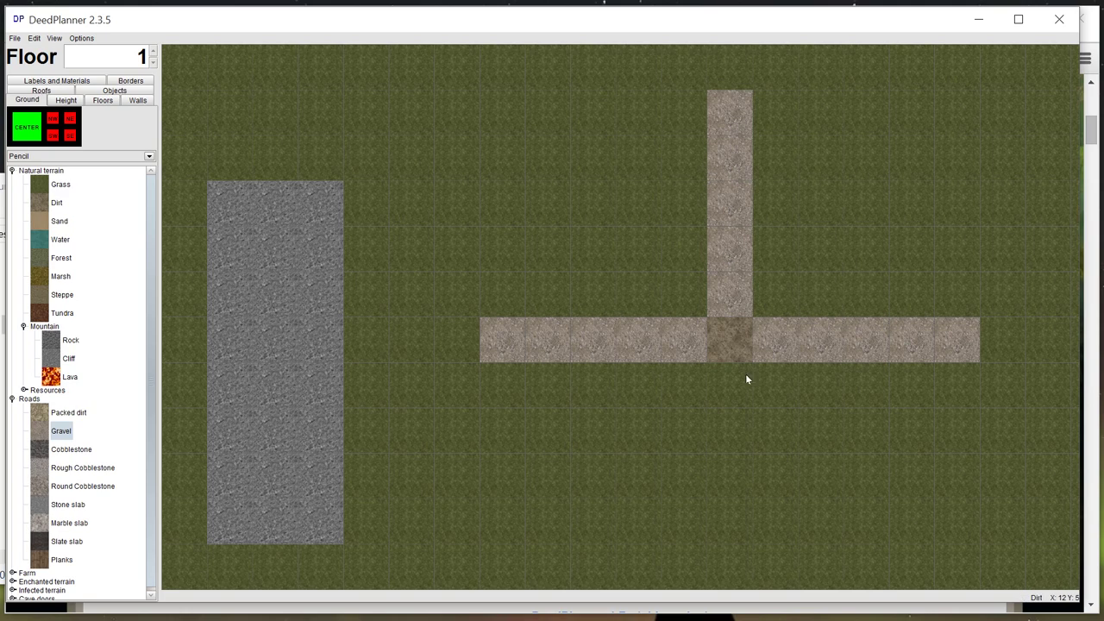
pyautogui.click(733, 388)
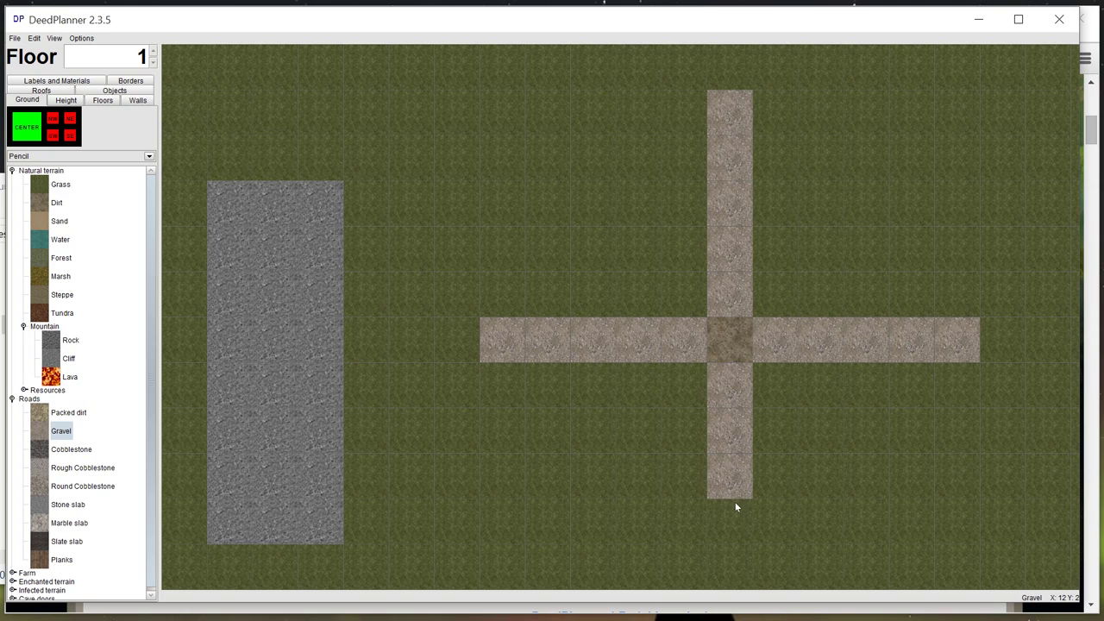
# Enclose the gravel cross in a square Gravel road 11 tiles wide and erase the stray tiles outside its upper-right corner.
pyautogui.moveTo(705, 576)
pyautogui.mouseDown()
pyautogui.moveTo(509, 573)
pyautogui.moveTo(517, 140)
pyautogui.moveTo(604, 114)
pyautogui.mouseUp()
pyautogui.moveTo(675, 114)
pyautogui.mouseDown()
pyautogui.moveTo(977, 132)
pyautogui.moveTo(966, 138)
pyautogui.moveTo(957, 456)
pyautogui.moveTo(890, 574)
pyautogui.moveTo(800, 549)
pyautogui.mouseUp()
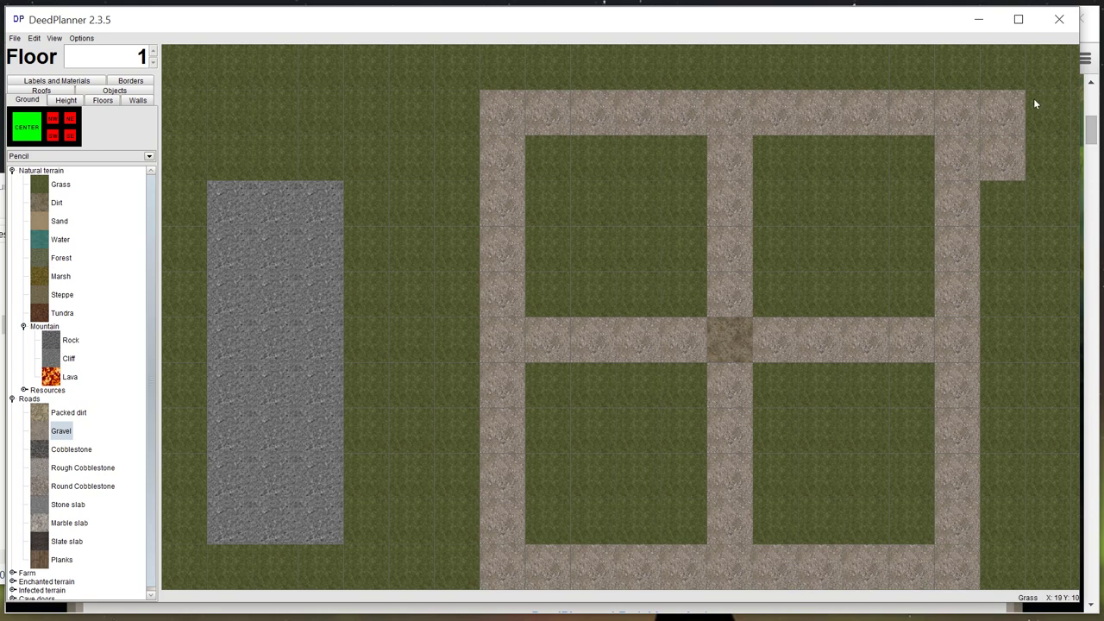
pyautogui.moveTo(1007, 111); pyautogui.dragTo(1002, 164, button='right')
pyautogui.press('d')
pyautogui.press('w')
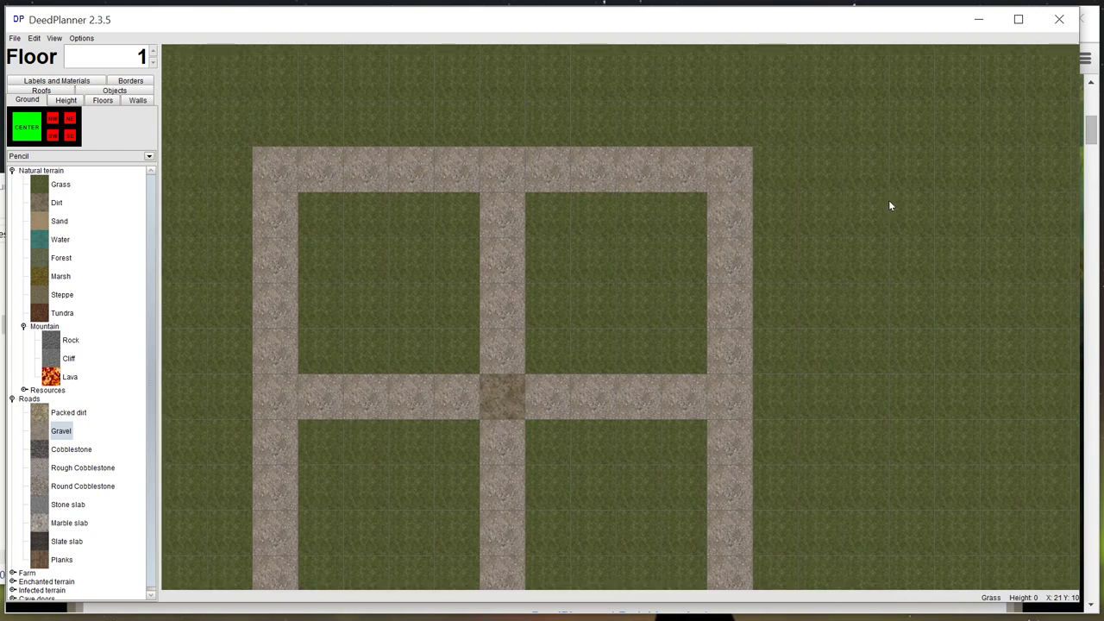
pyautogui.press('s')
pyautogui.press('a')
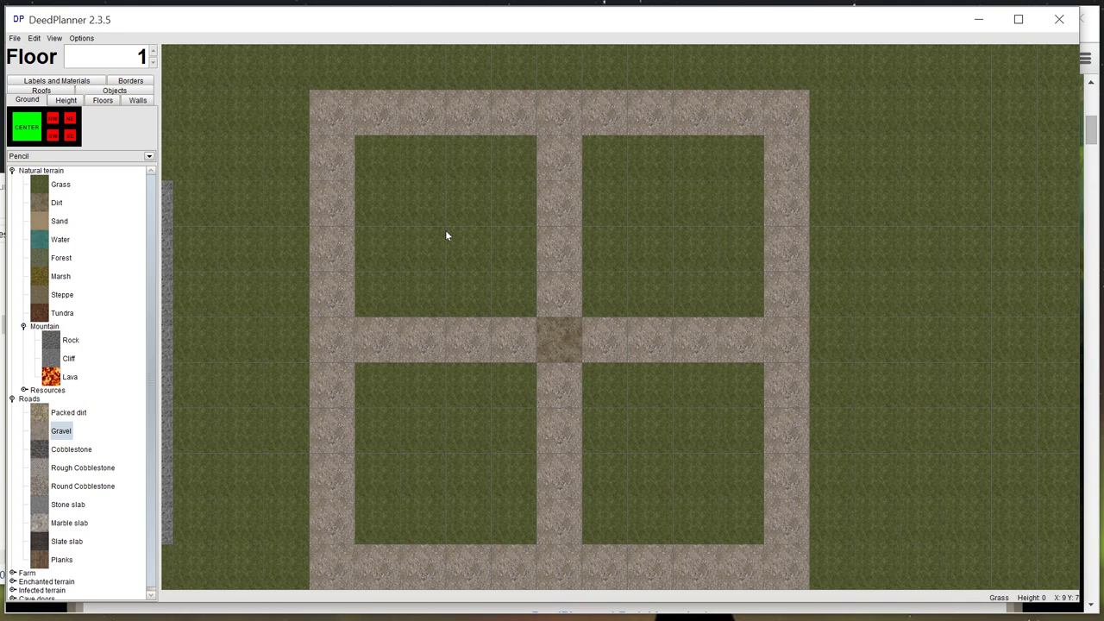
# Browse the available house wall types.
pyautogui.click(137, 101)
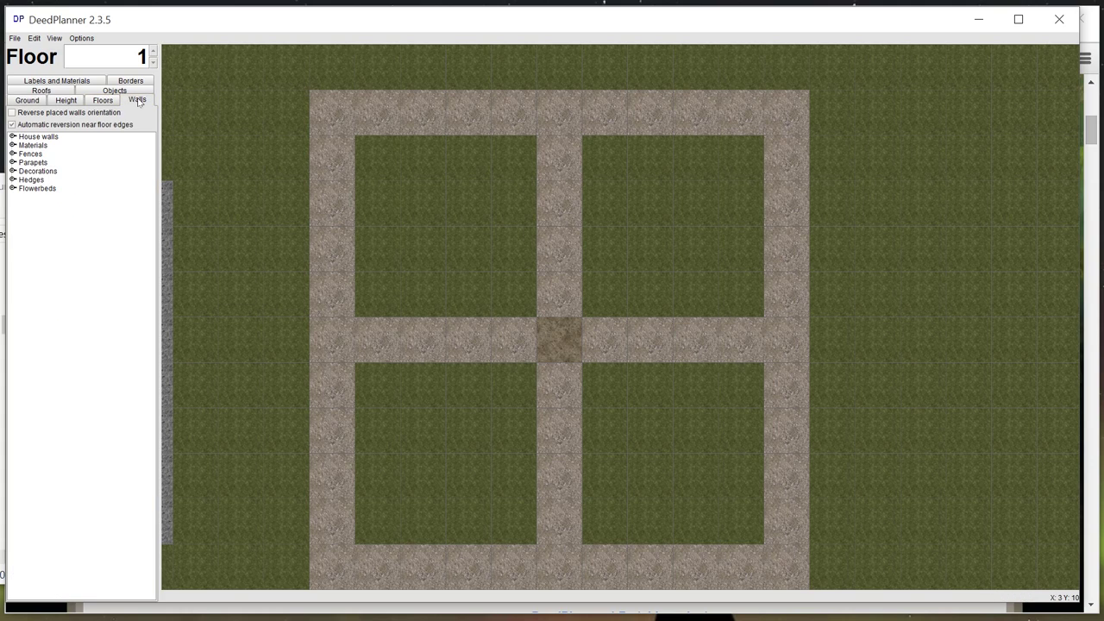
pyautogui.click(13, 138)
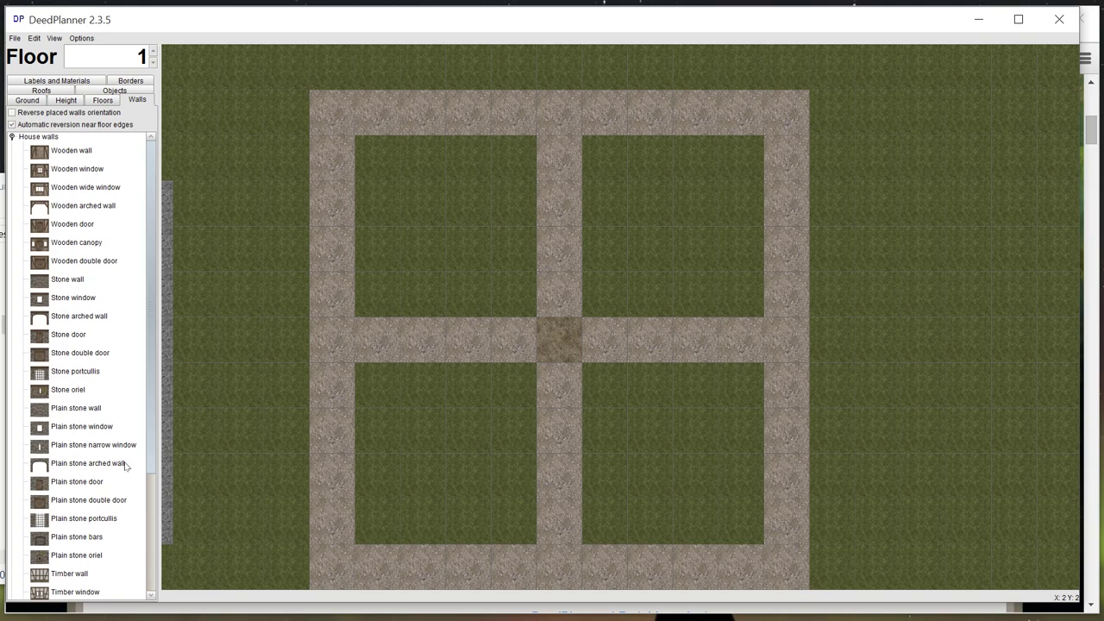
pyautogui.scroll(-1, 152, 457)
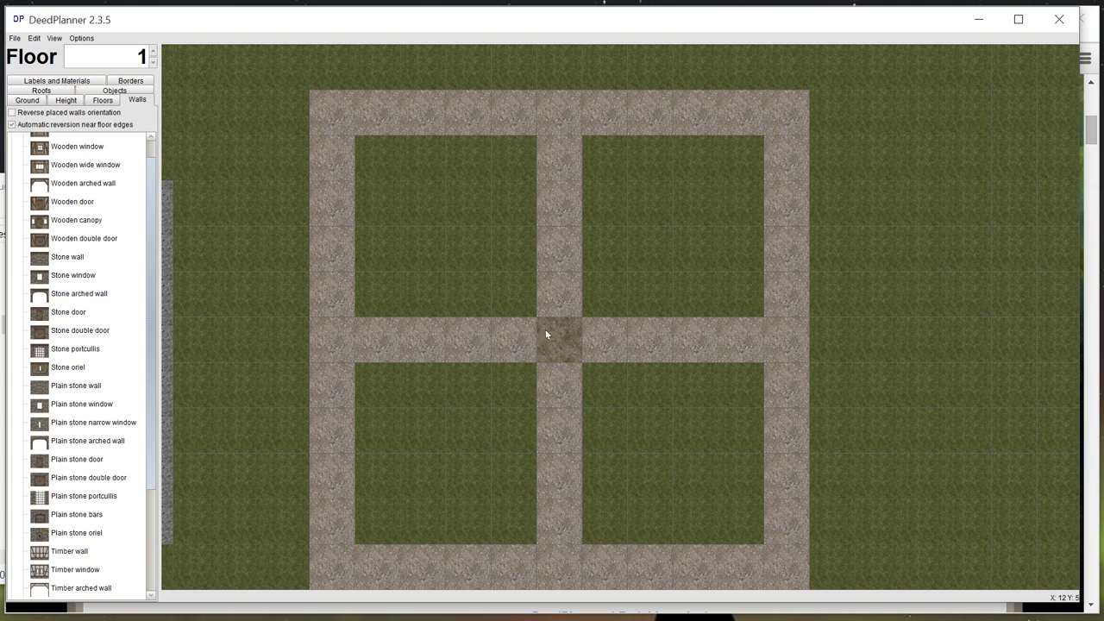
# Place a Settlement token on the Dirt tile at the centre of the gravel cross.
pyautogui.click(115, 90)
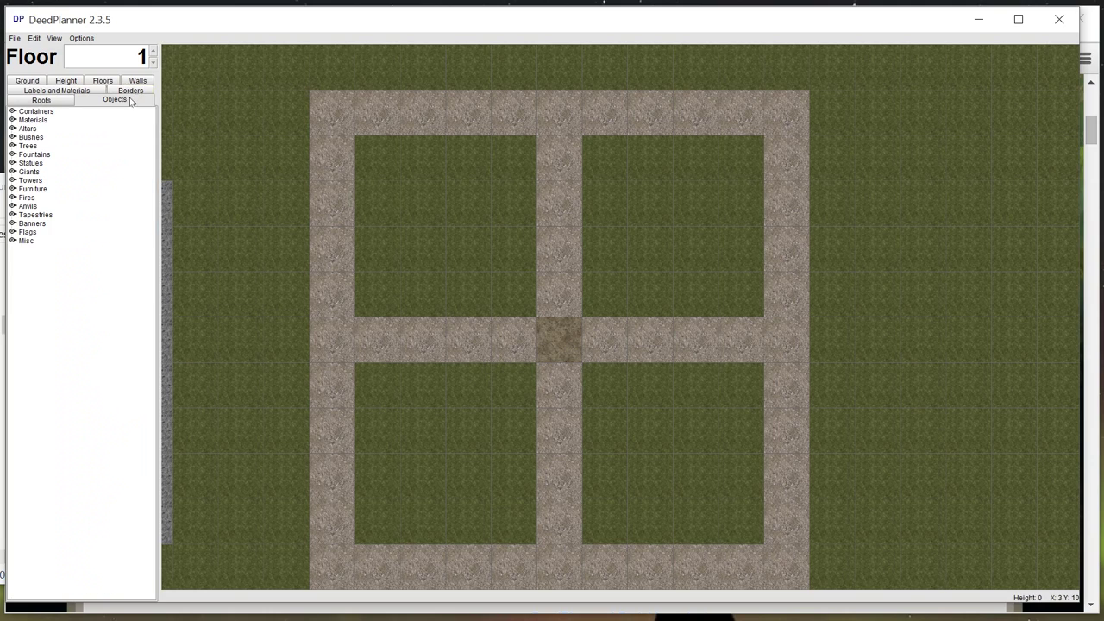
pyautogui.click(13, 240)
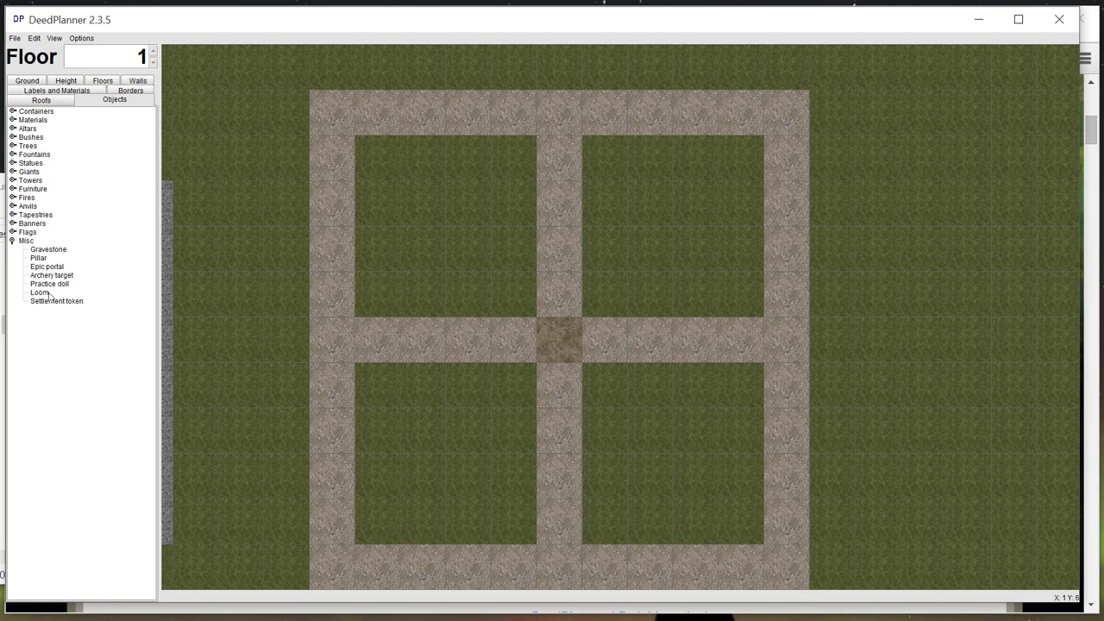
pyautogui.click(54, 301)
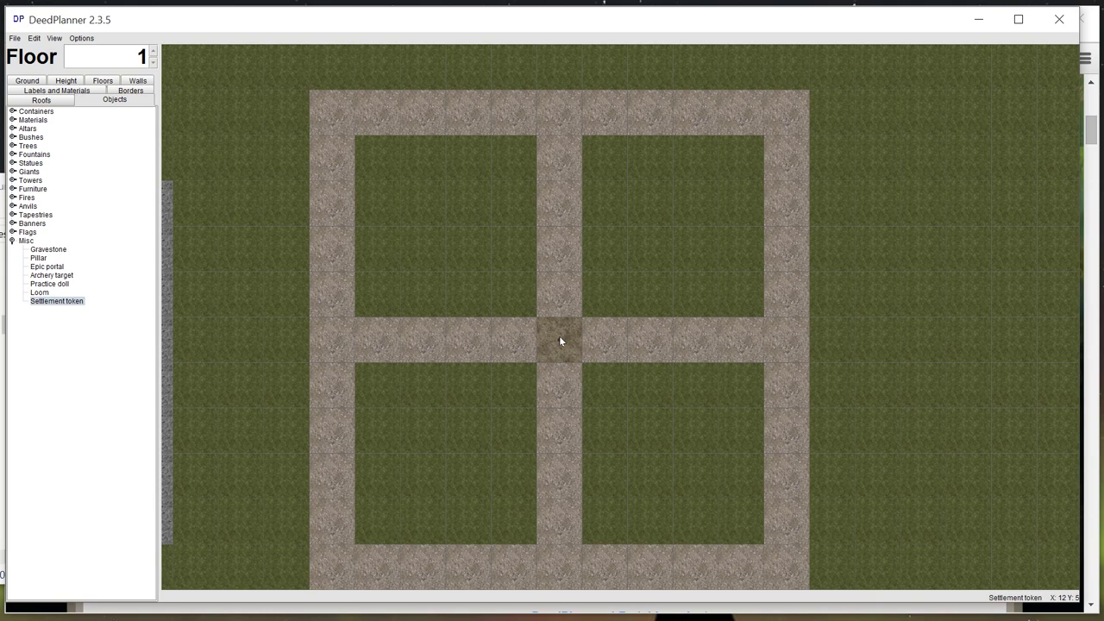
pyautogui.click(560, 340)
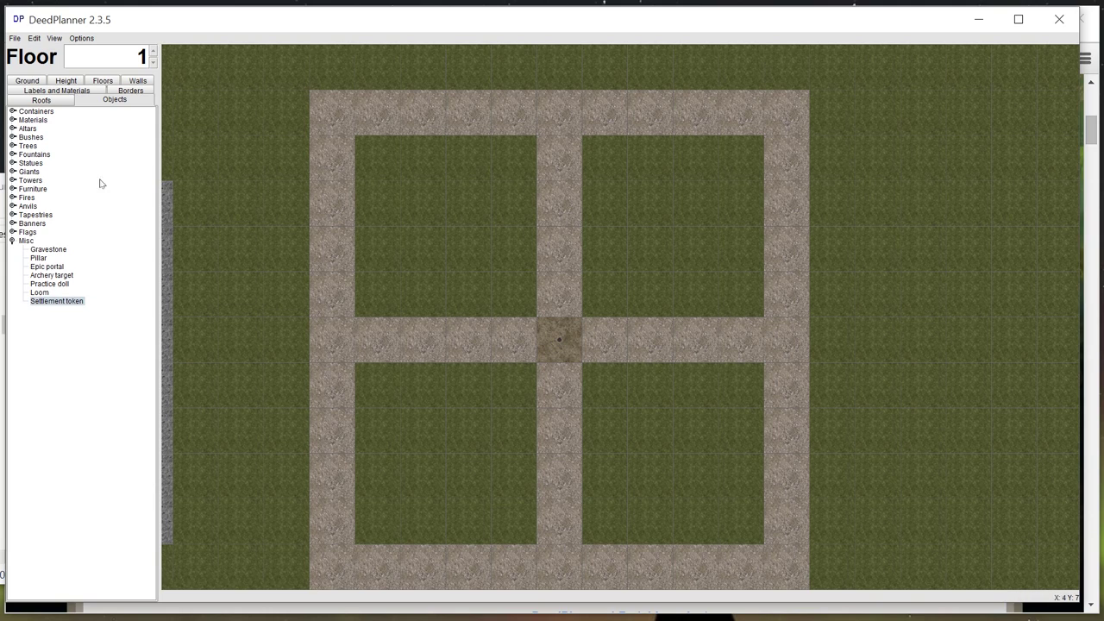
# Place a Stone portcullis on the lower edge of the settlement token's tile.
pyautogui.click(137, 80)
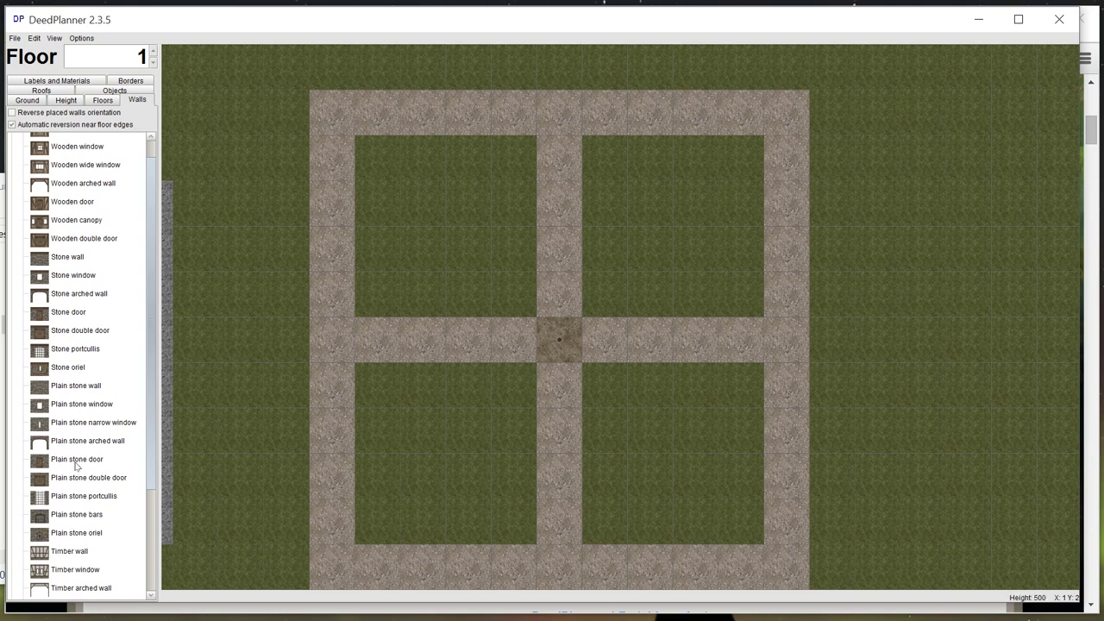
pyautogui.click(58, 500)
pyautogui.scroll(-3, 76, 512)
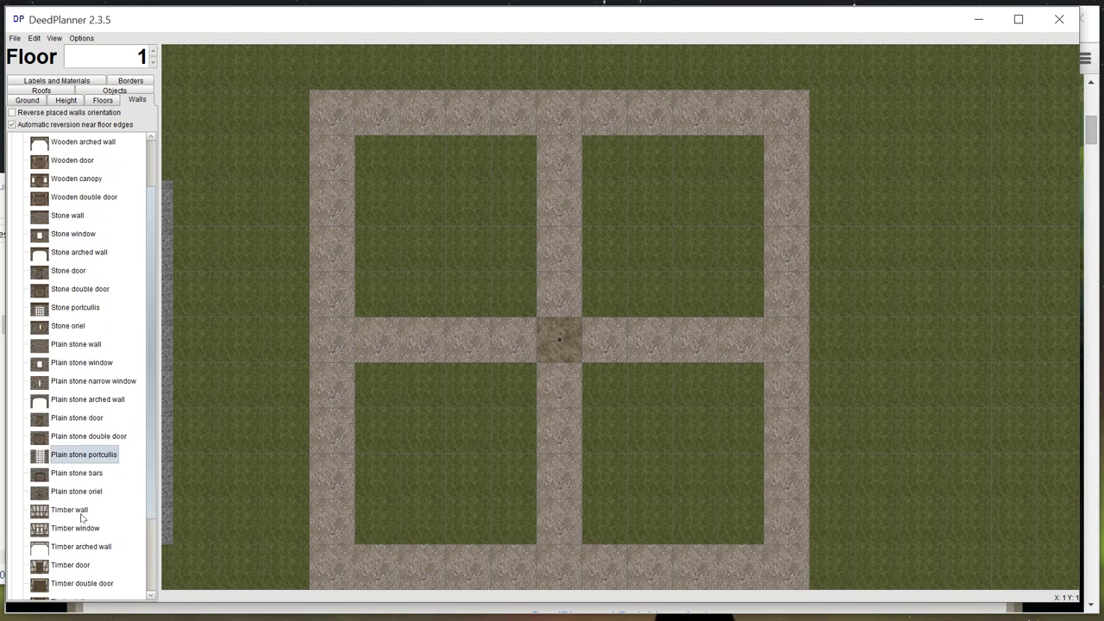
pyautogui.scroll(2, 89, 504)
pyautogui.scroll(3, 86, 448)
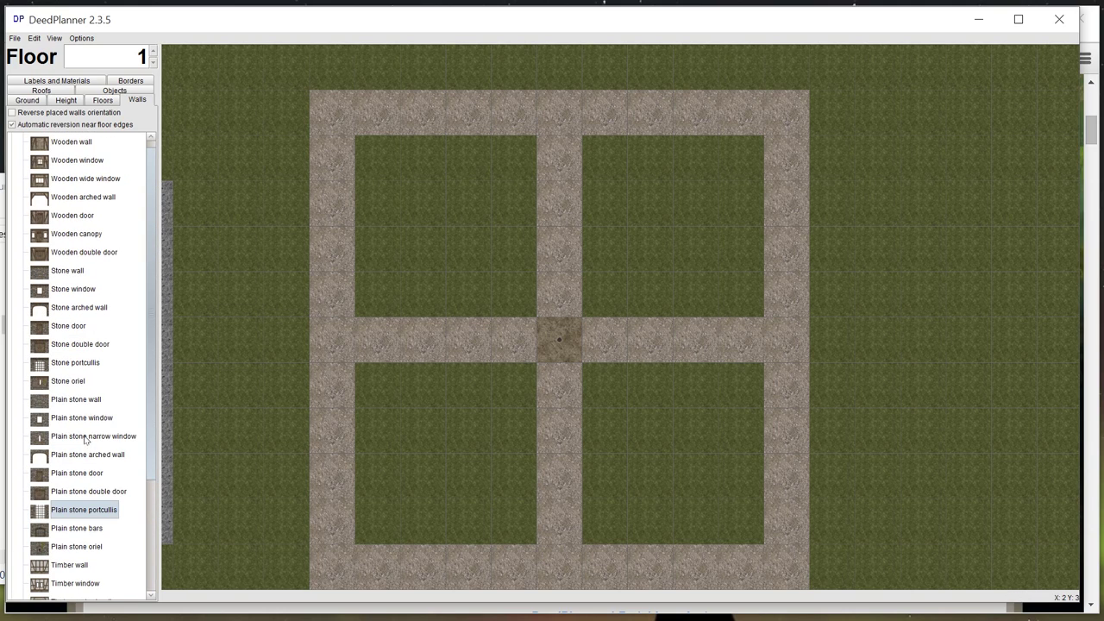
pyautogui.click(75, 364)
pyautogui.click(569, 363)
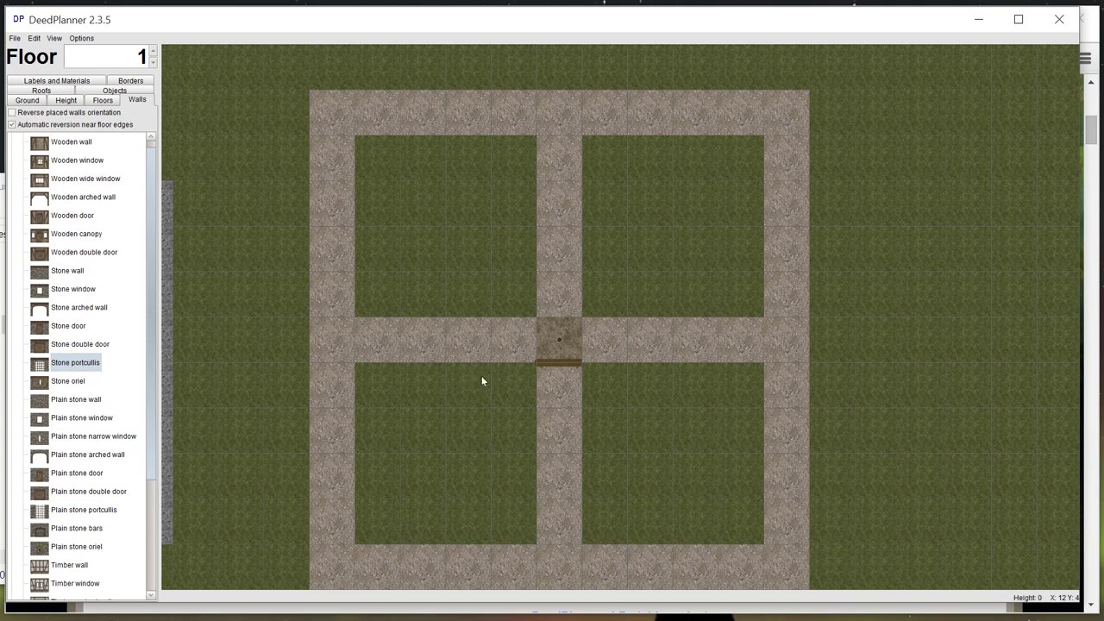
# Add a Tall stone wall portcullis from the stone materials to the lower edge of the token tile.
pyautogui.scroll(-4, 41, 165)
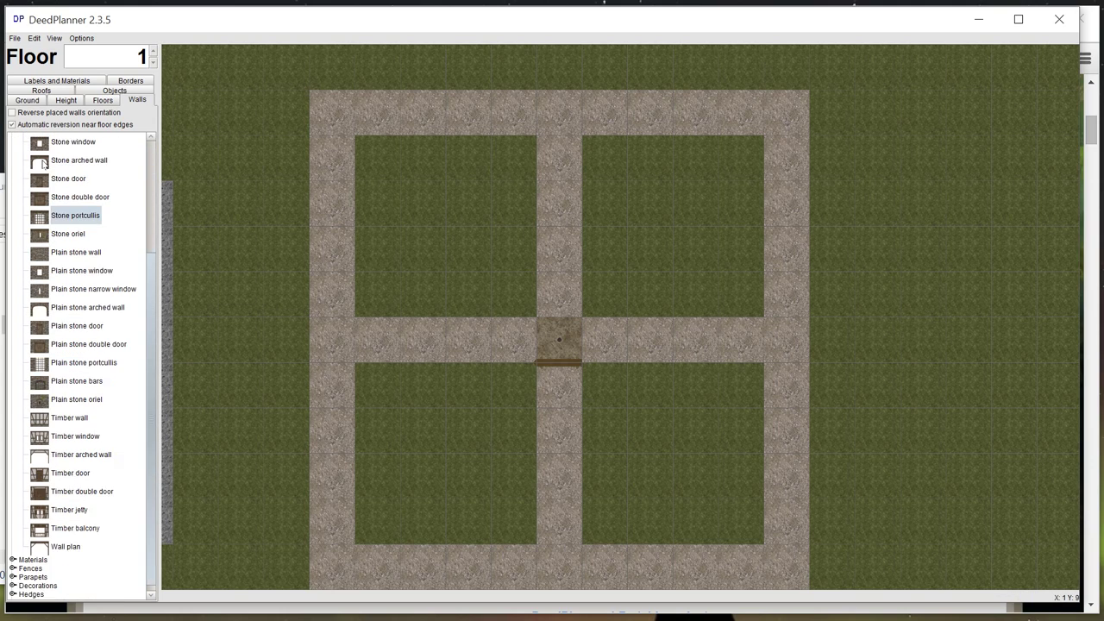
pyautogui.click(13, 552)
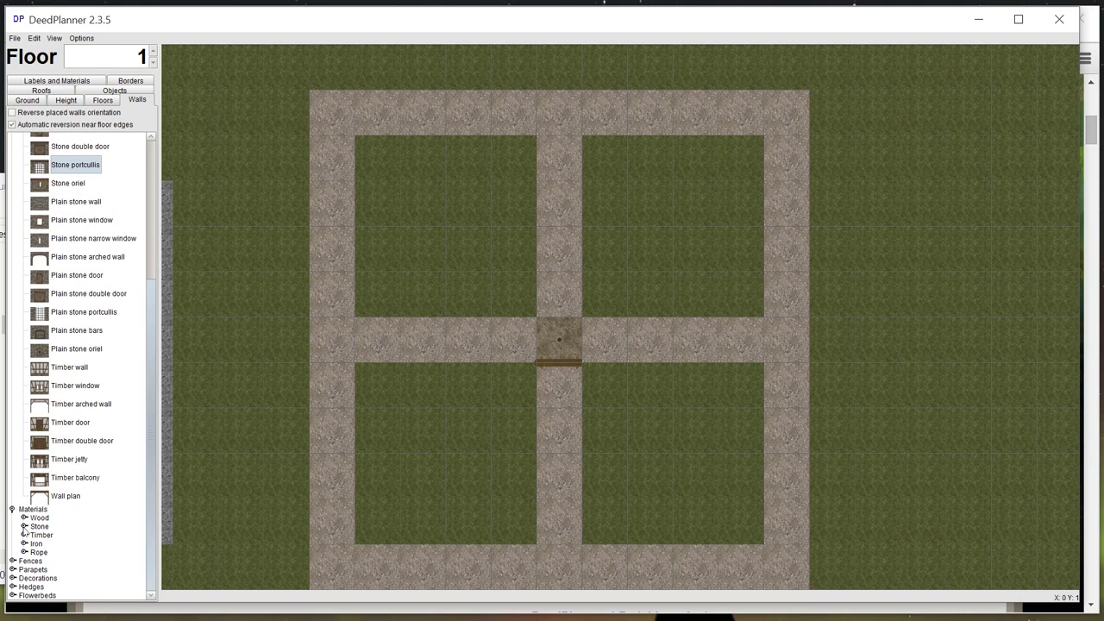
pyautogui.click(24, 526)
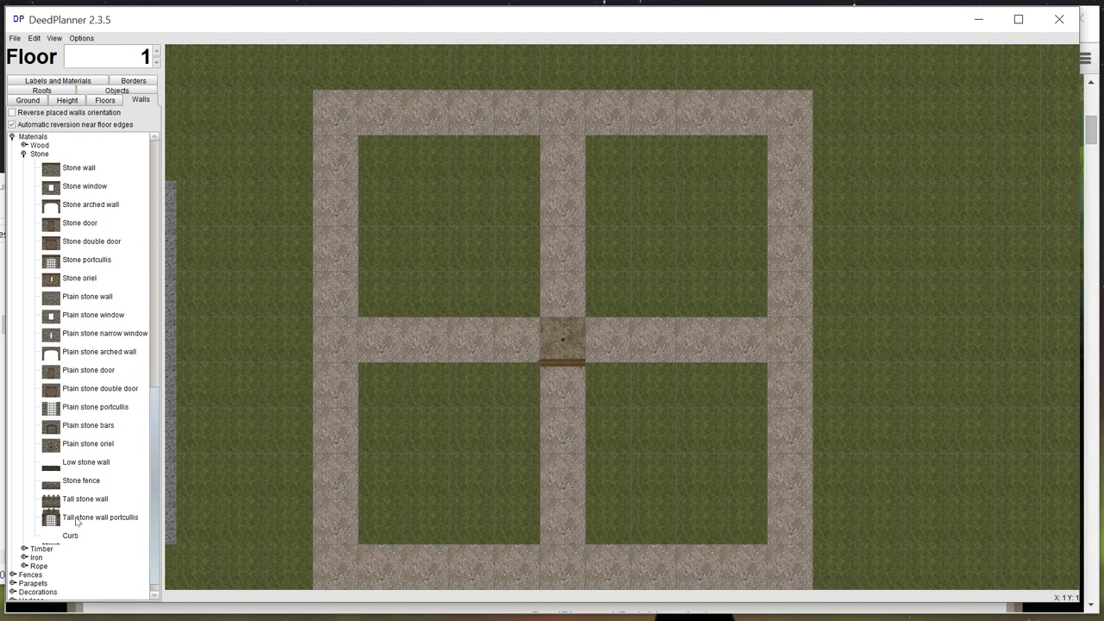
pyautogui.click(76, 518)
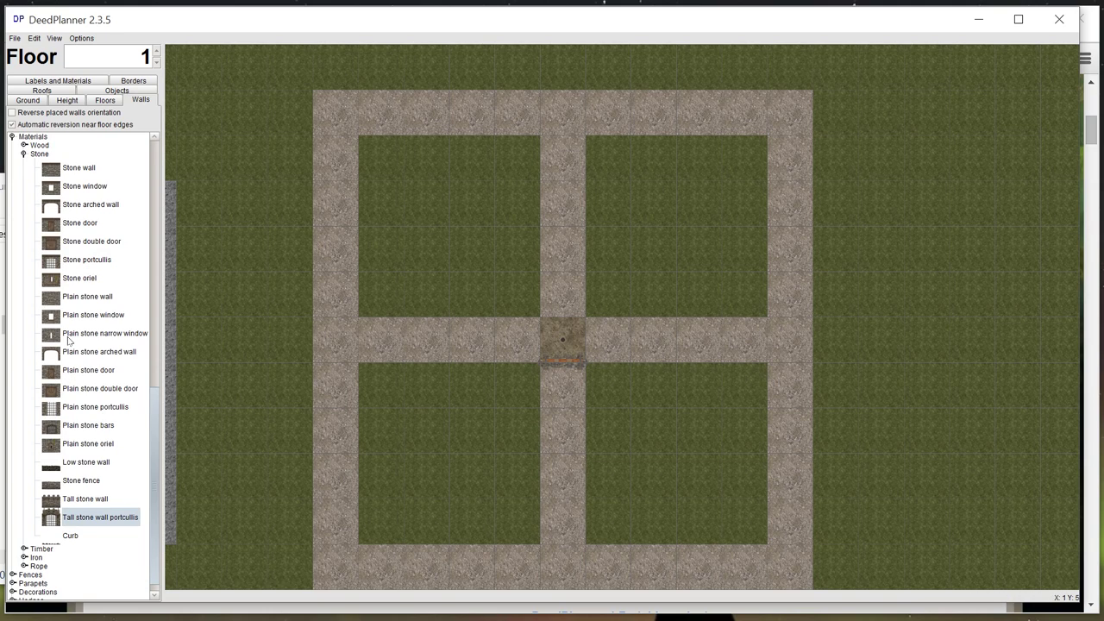
# Place a Plain stone double door on the upper edge of the token tile.
pyautogui.click(79, 245)
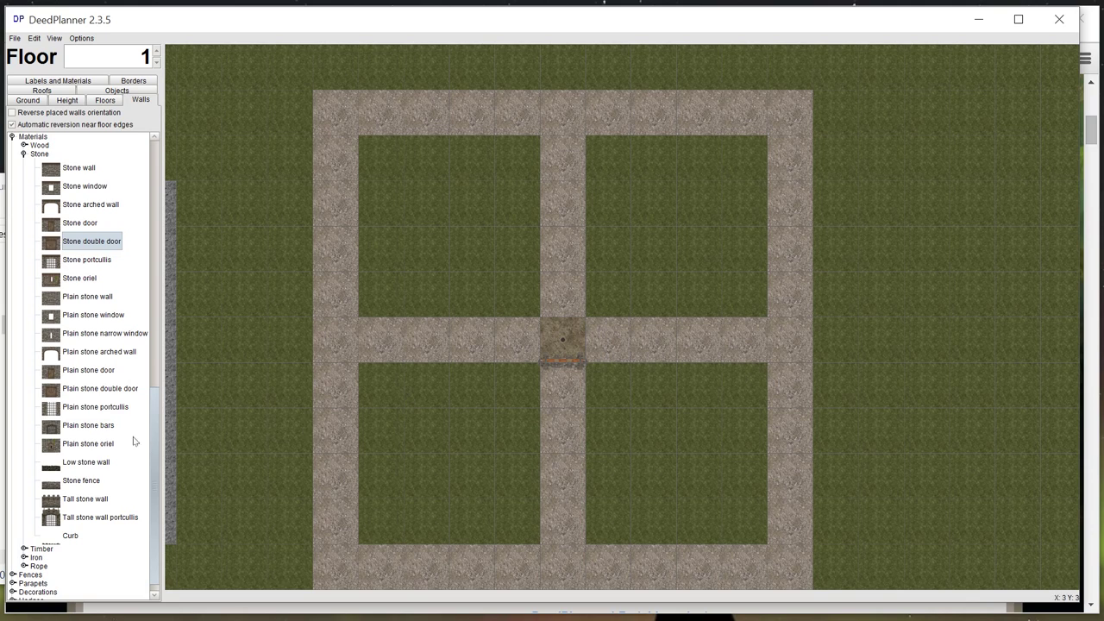
pyautogui.click(74, 392)
pyautogui.click(565, 326)
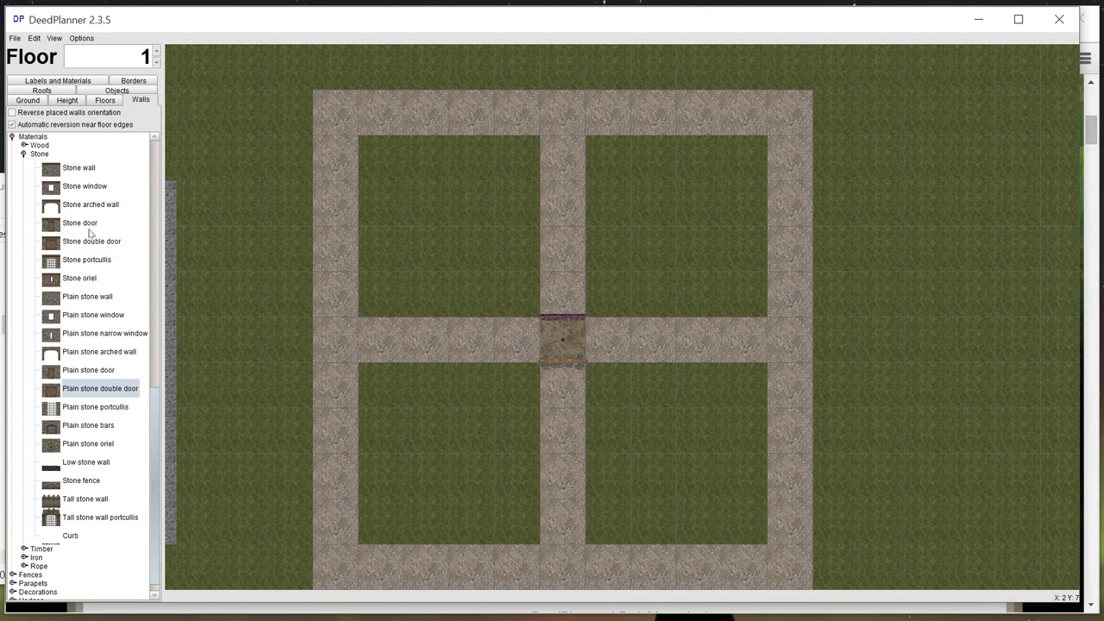
# Place Plain stone walls on the left and right edges of the token tile.
pyautogui.click(78, 170)
pyautogui.click(73, 300)
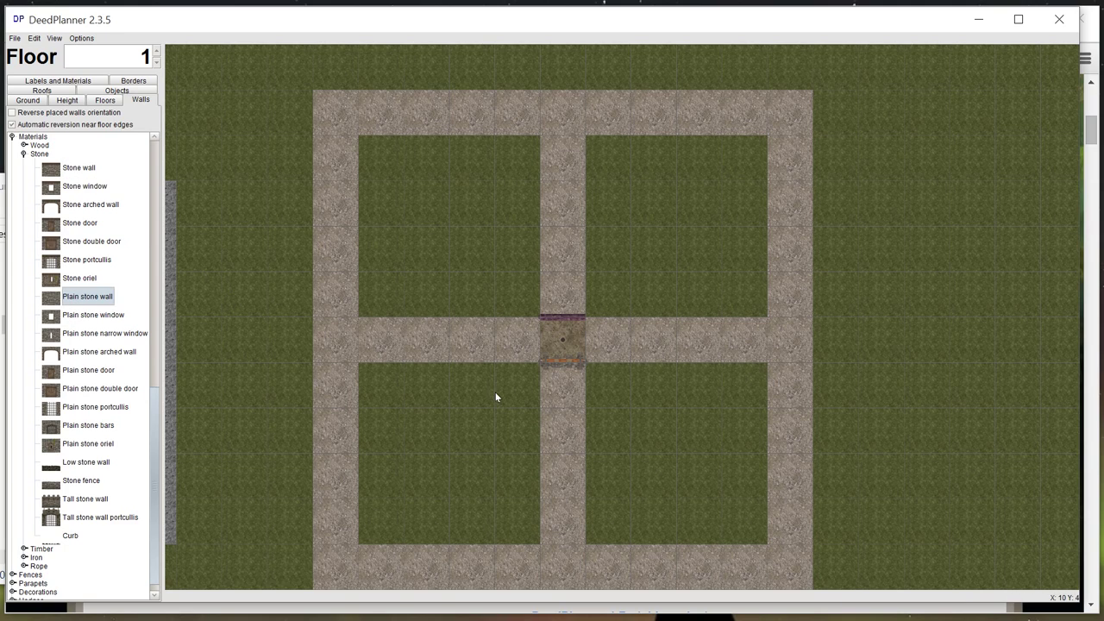
pyautogui.click(539, 335)
pyautogui.click(588, 337)
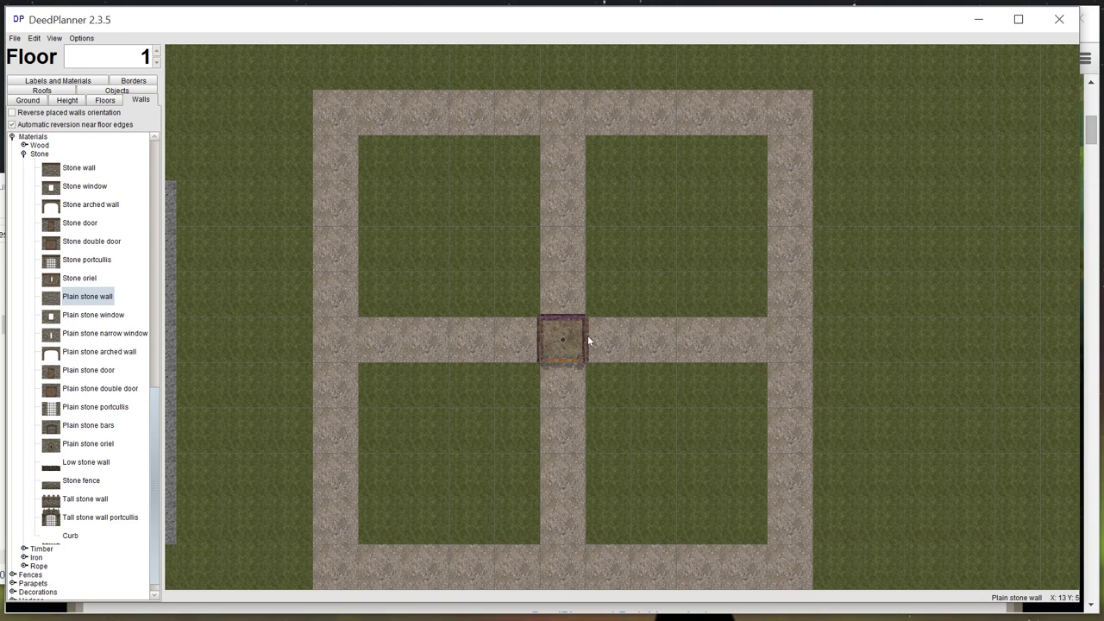
# Add Plain stone walls along the lower and outer edges of the tiles on both sides of the token tile.
pyautogui.click(607, 362)
pyautogui.click(630, 352)
pyautogui.click(507, 361)
pyautogui.click(494, 339)
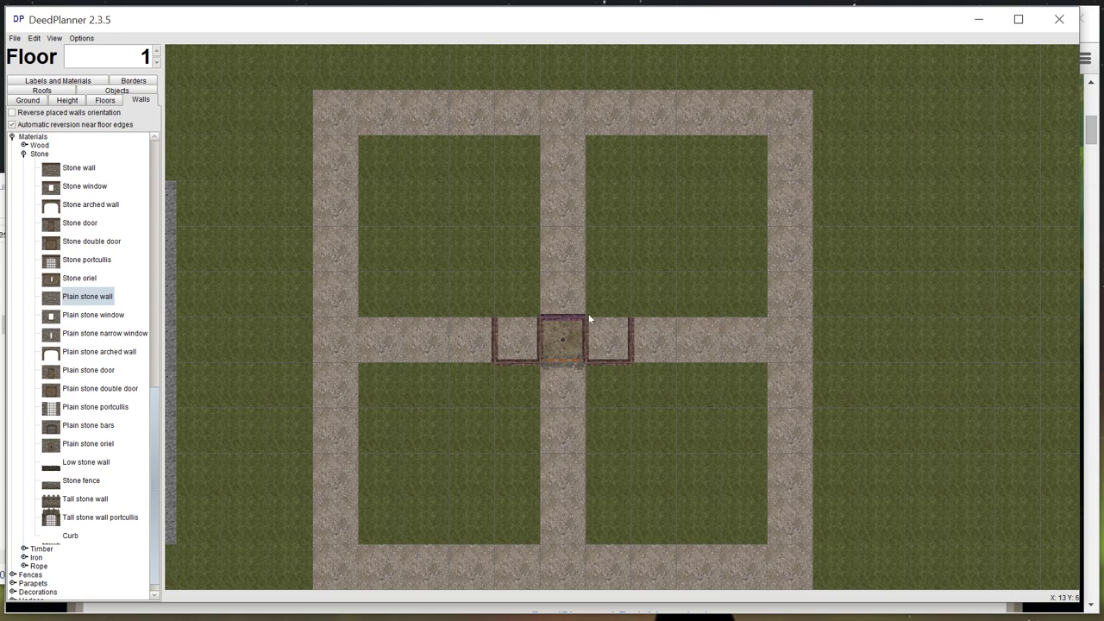
# Run a zigzag Plain stone wall up the building's right side from the right gate tile to the upper road's outer edge.
pyautogui.click(655, 317)
pyautogui.click(675, 289)
pyautogui.click(651, 270)
pyautogui.click(631, 249)
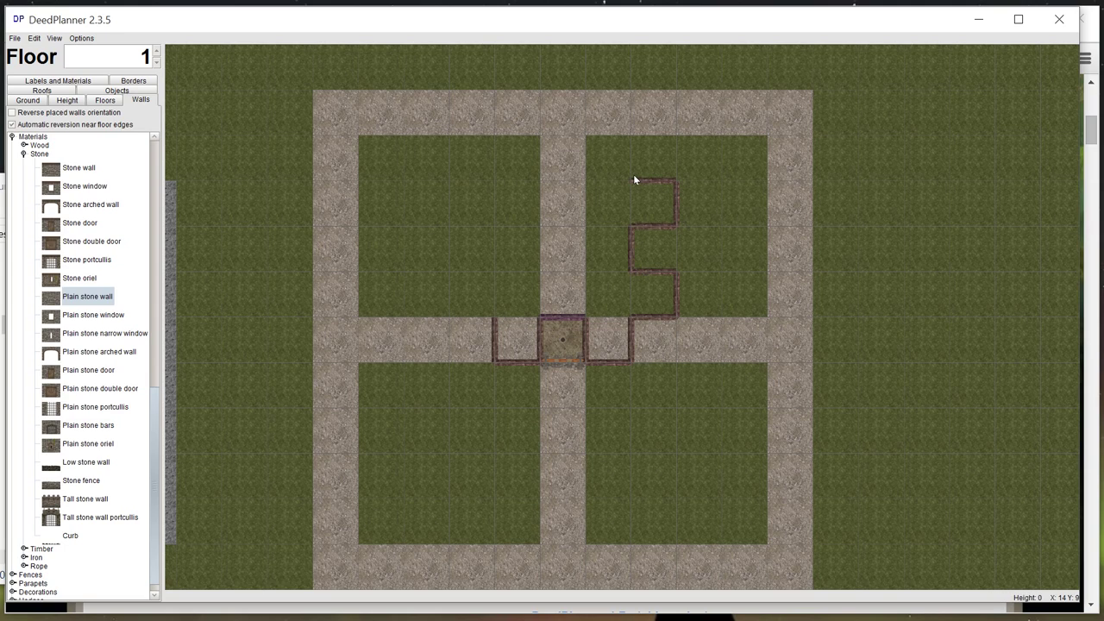
pyautogui.click(631, 148)
pyautogui.click(631, 111)
# Add Plain stone walls across the building's upper end, forming a recess one tile wide over the central path.
pyautogui.click(607, 92)
pyautogui.click(584, 110)
pyautogui.click(539, 112)
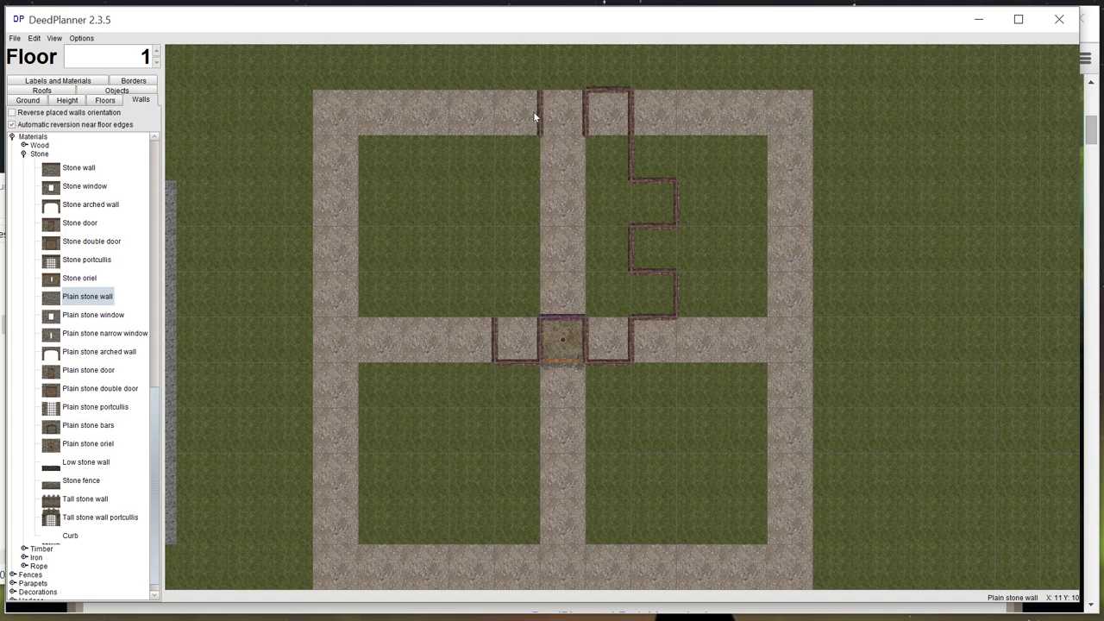
pyautogui.click(518, 133)
pyautogui.click(505, 90)
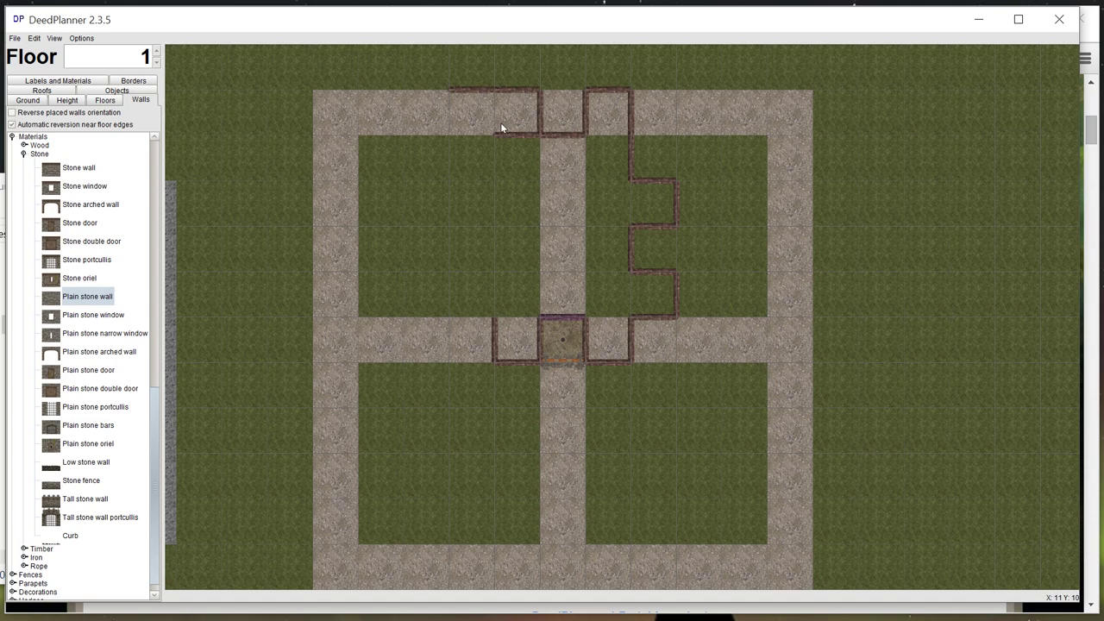
# Wall the outer side of the building's upper-left corner tile and remove the stray wall sections around it.
pyautogui.rightClick(498, 129)
pyautogui.moveTo(494, 155); pyautogui.dragTo(370, 204)
pyautogui.rightClick(379, 180)
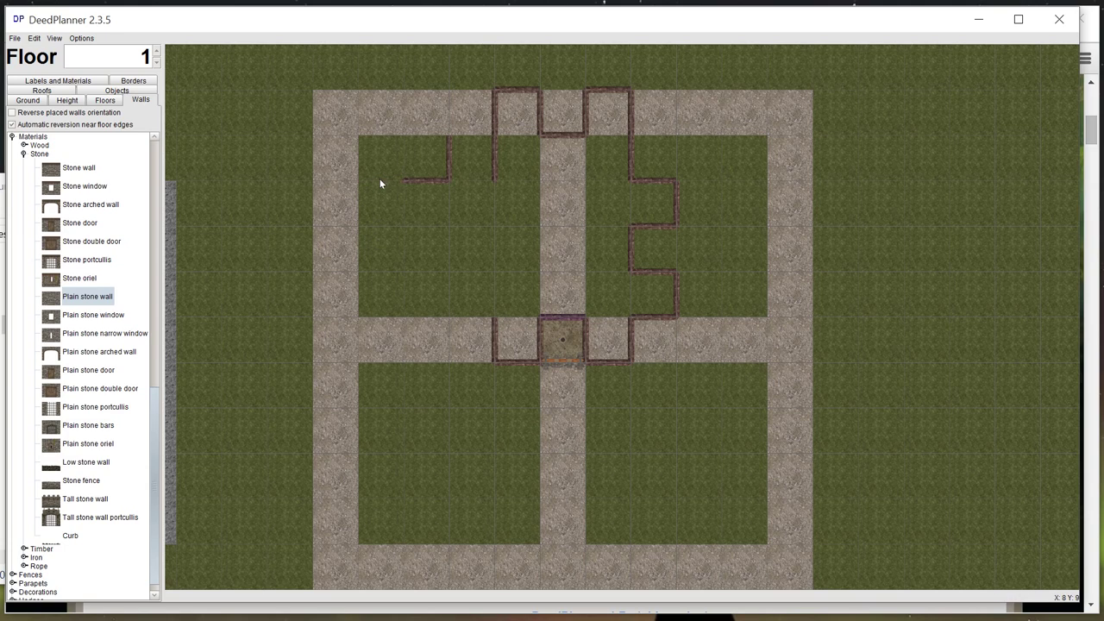
pyautogui.rightClick(426, 179)
pyautogui.rightClick(495, 157)
# Build the zigzag Plain stone wall down the building's left side, mirroring the right side to the left gate tile.
pyautogui.click(494, 153)
pyautogui.click(470, 179)
pyautogui.click(449, 201)
pyautogui.click(480, 224)
pyautogui.click(494, 256)
pyautogui.click(466, 319)
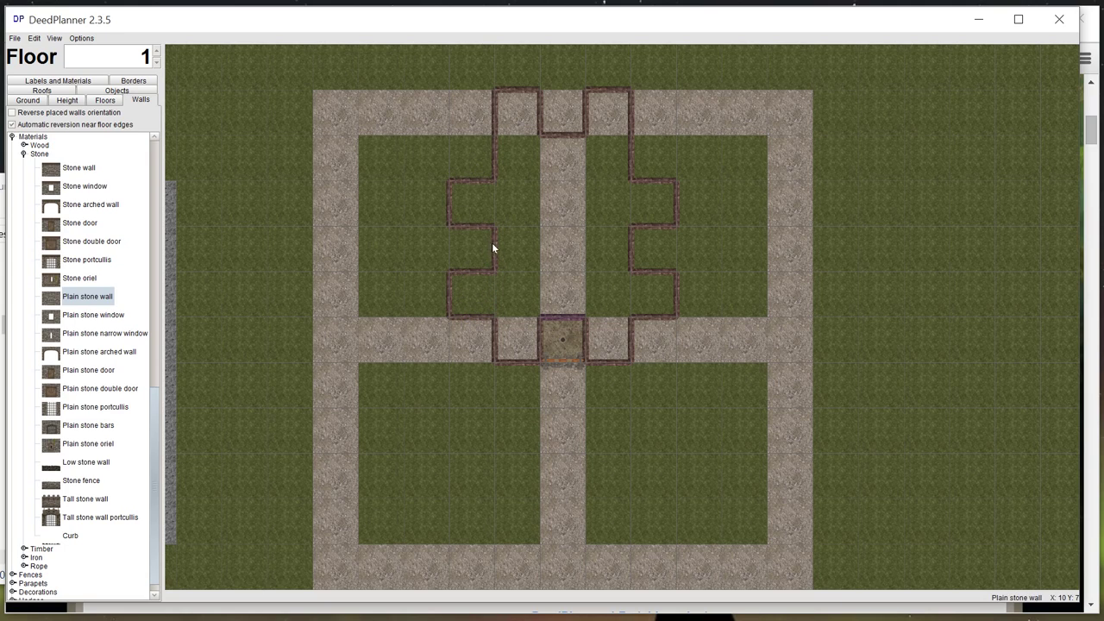
pyautogui.click(582, 246)
pyautogui.click(565, 226)
pyautogui.rightClick(564, 226)
pyautogui.rightClick(542, 249)
# Switch to 3D view and look at the stone-walled building from its gate side.
pyautogui.click(72, 39)
pyautogui.moveTo(60, 40)
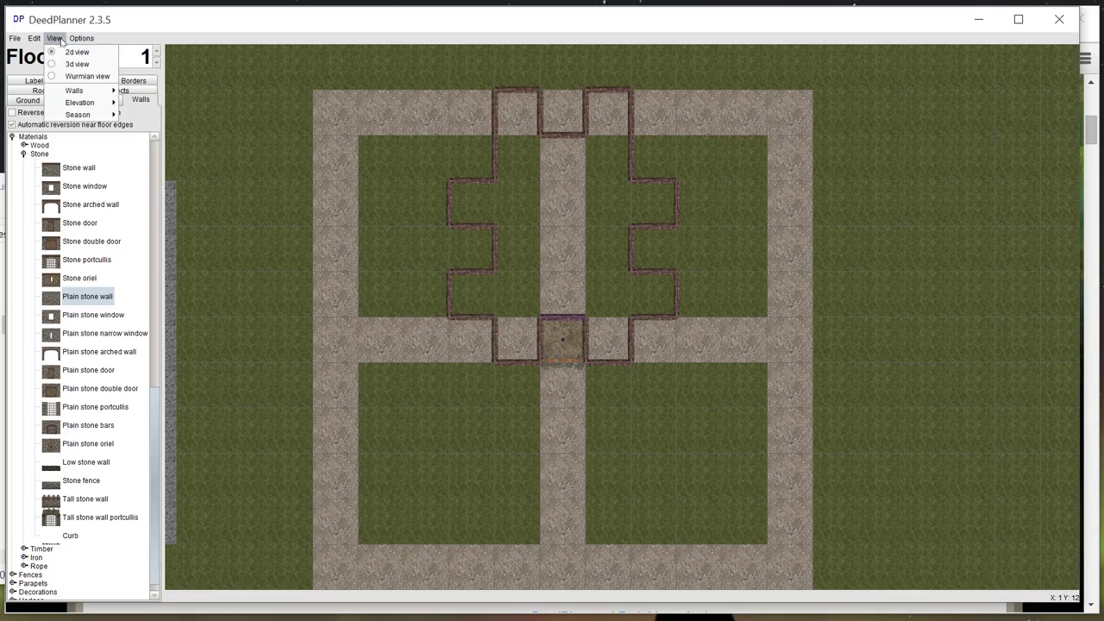
pyautogui.click(76, 63)
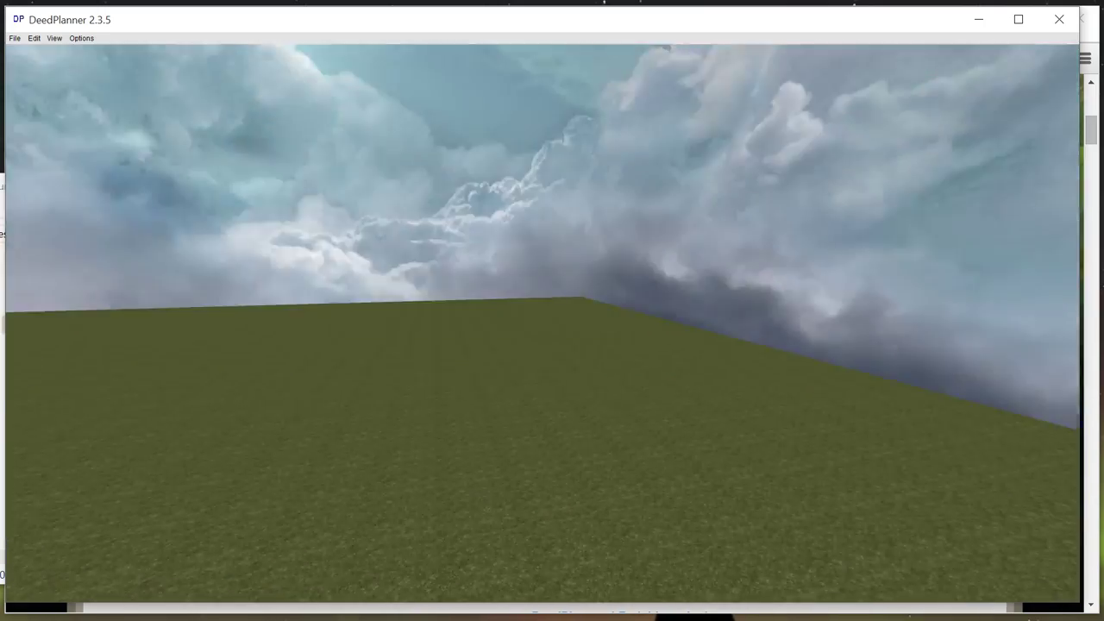
pyautogui.press('a')
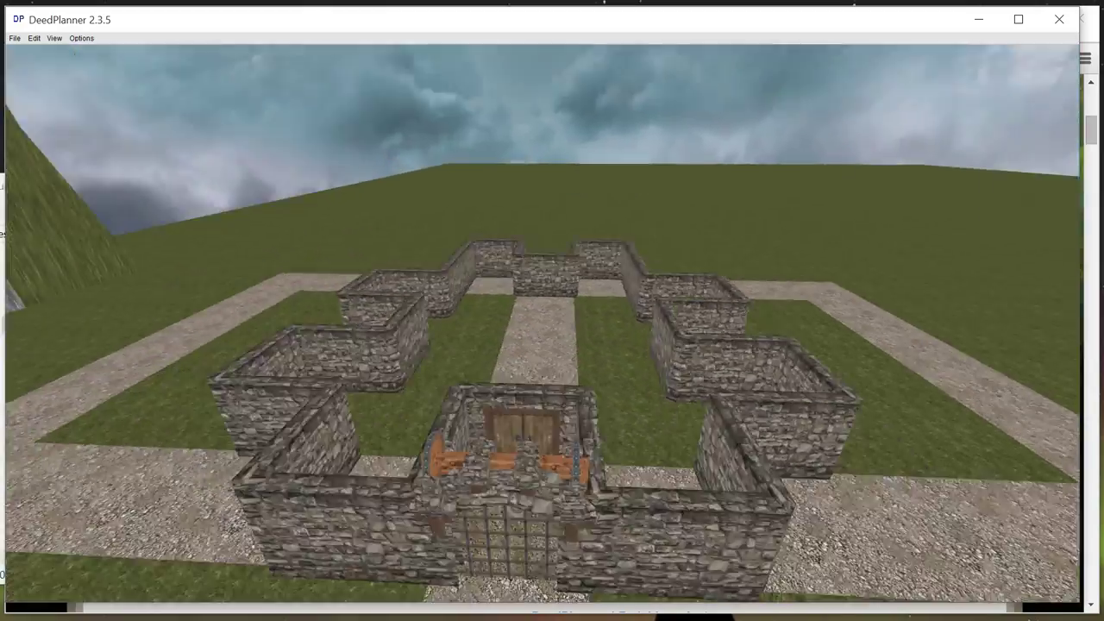
# Inspect the stone-walled building in 3D from several sides and from above, ending on its gate side.
pyautogui.press('w')
pyautogui.press('s')
pyautogui.press('a')
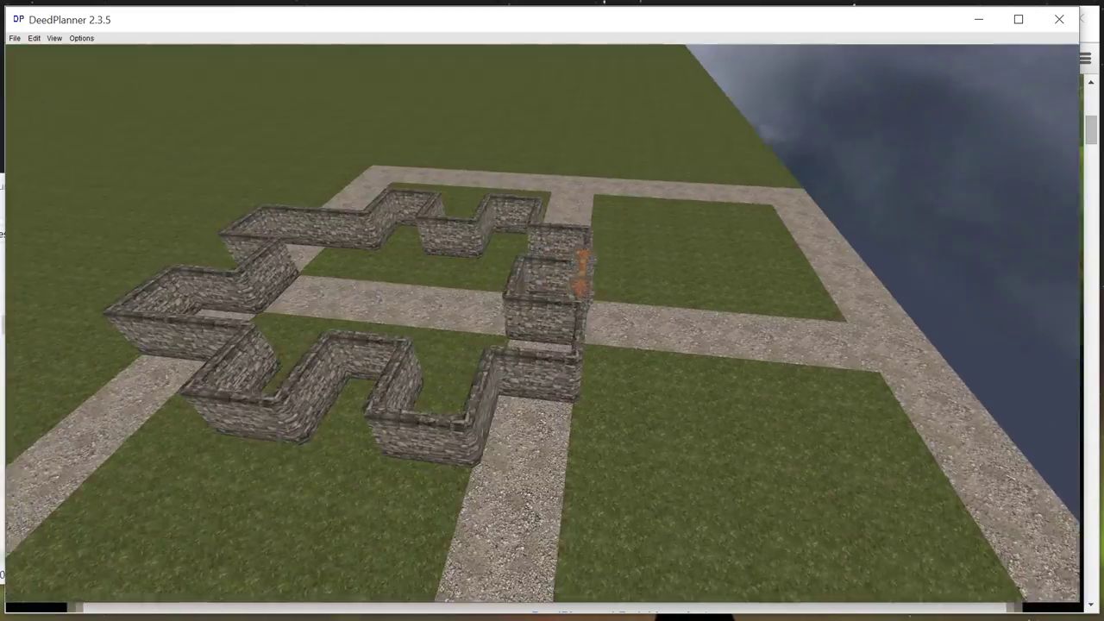
pyautogui.press('a')
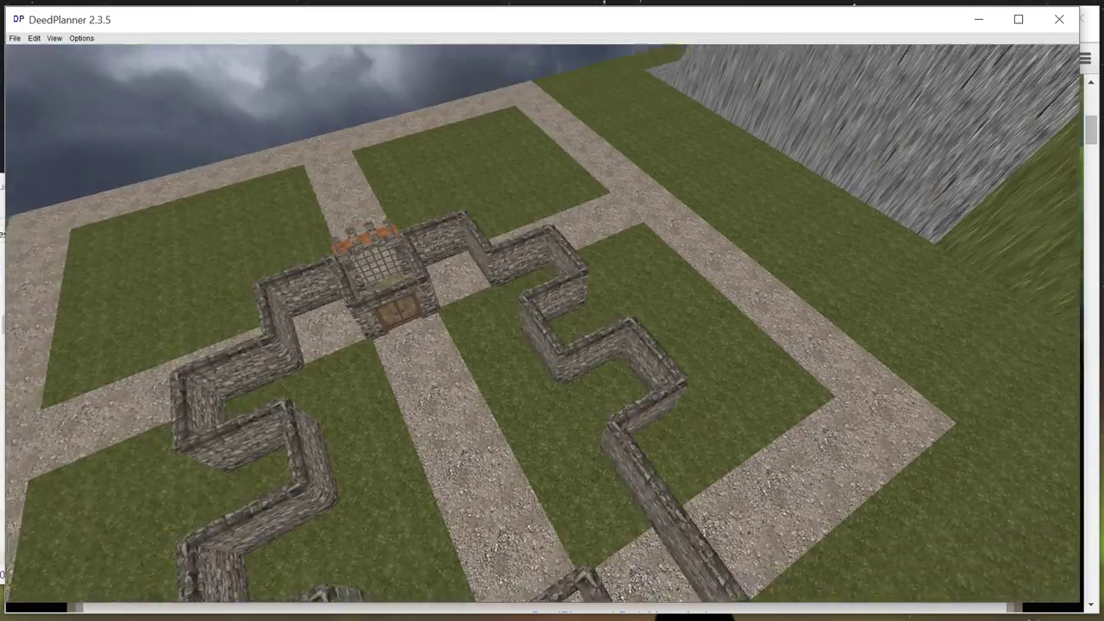
pyautogui.press('a')
pyautogui.press('s')
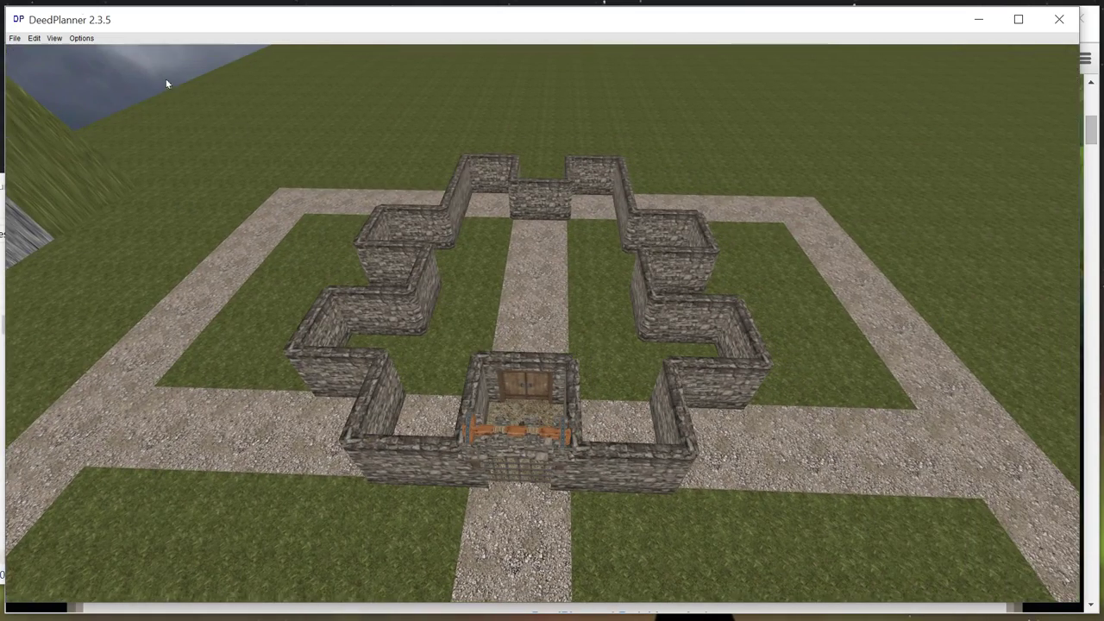
# Return to the 2D map and cover the building's whole interior except the gate tile with Slate slab floor.
pyautogui.click(54, 38)
pyautogui.click(77, 52)
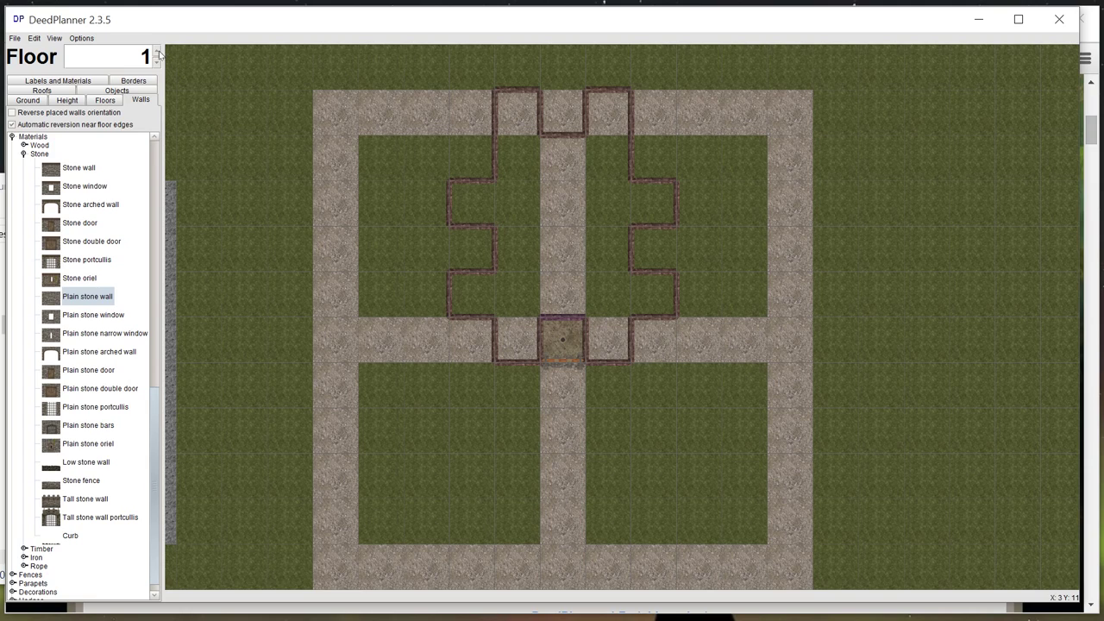
pyautogui.click(103, 100)
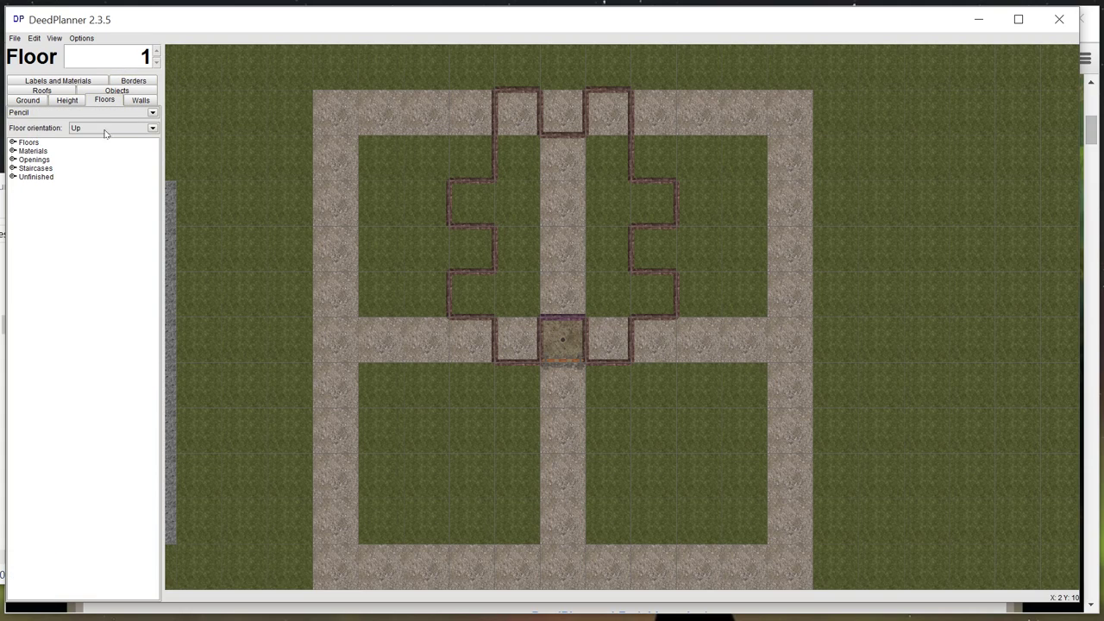
pyautogui.click(12, 143)
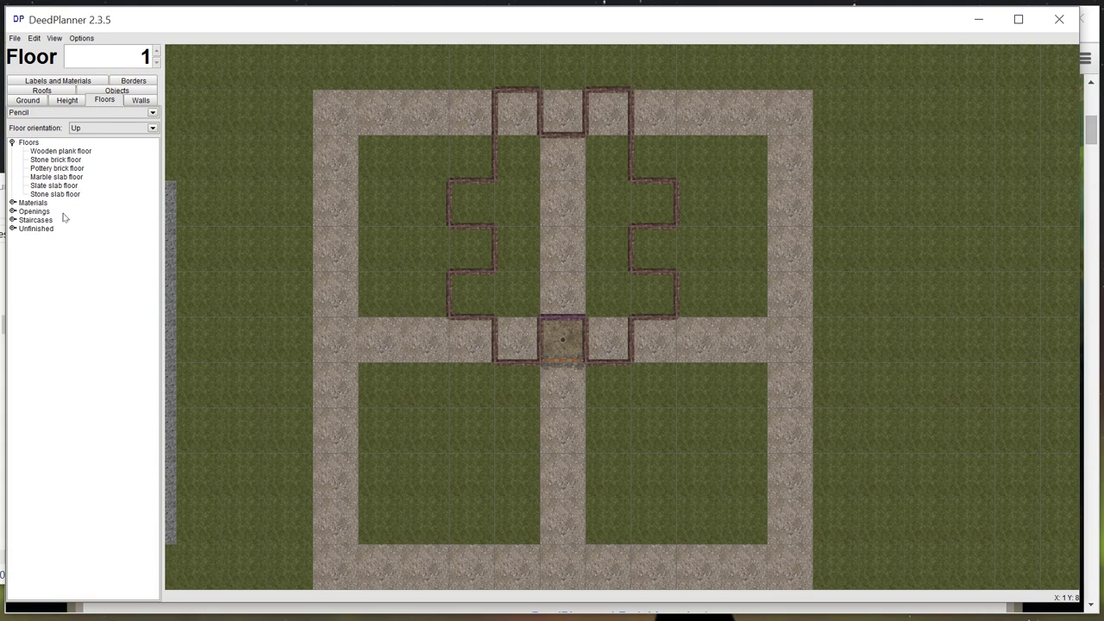
pyautogui.click(53, 186)
pyautogui.moveTo(463, 305); pyautogui.dragTo(515, 330)
pyautogui.moveTo(512, 261)
pyautogui.mouseDown()
pyautogui.moveTo(500, 203)
pyautogui.moveTo(524, 146)
pyautogui.moveTo(590, 138)
pyautogui.moveTo(651, 296)
pyautogui.moveTo(557, 199)
pyautogui.mouseUp()
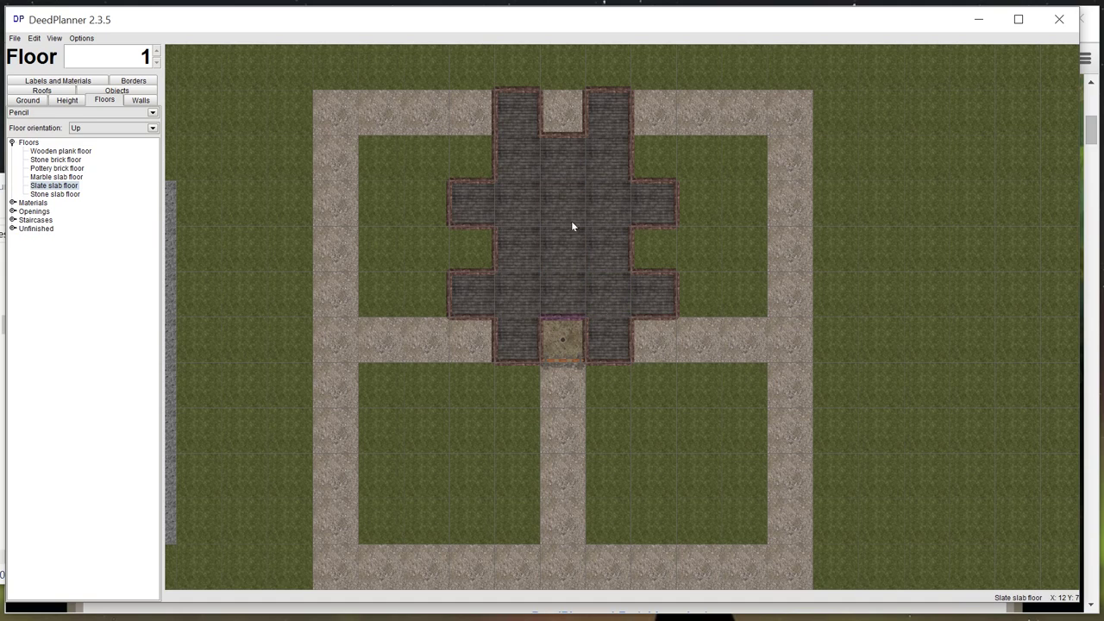
# Lay Stone slab floor on the tile in the middle of the hall and place a Fountain on it.
pyautogui.click(72, 195)
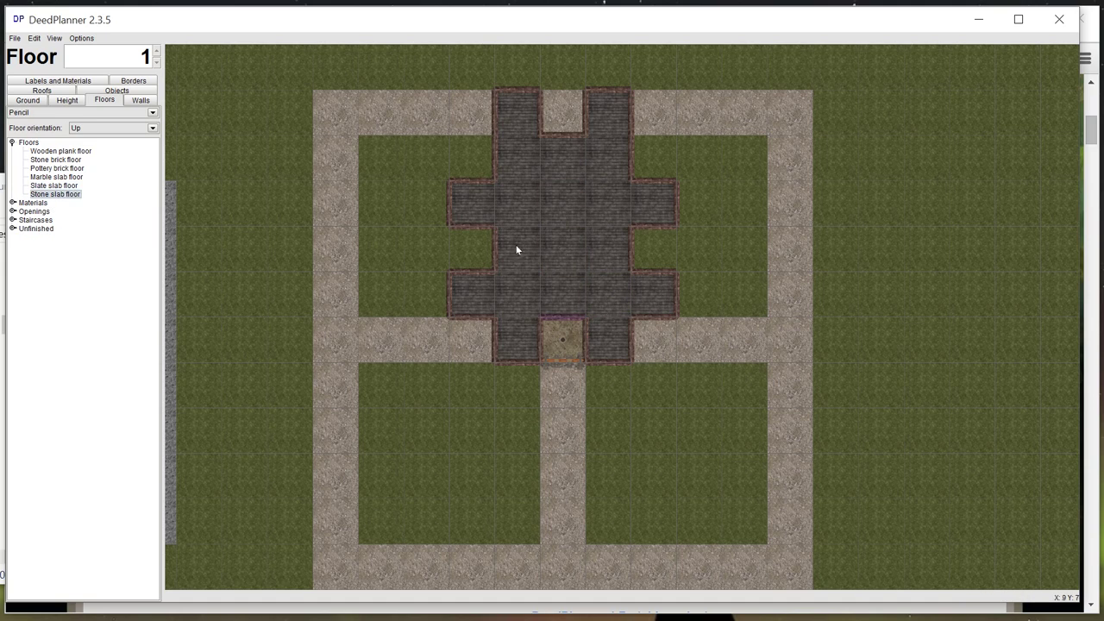
pyautogui.click(568, 250)
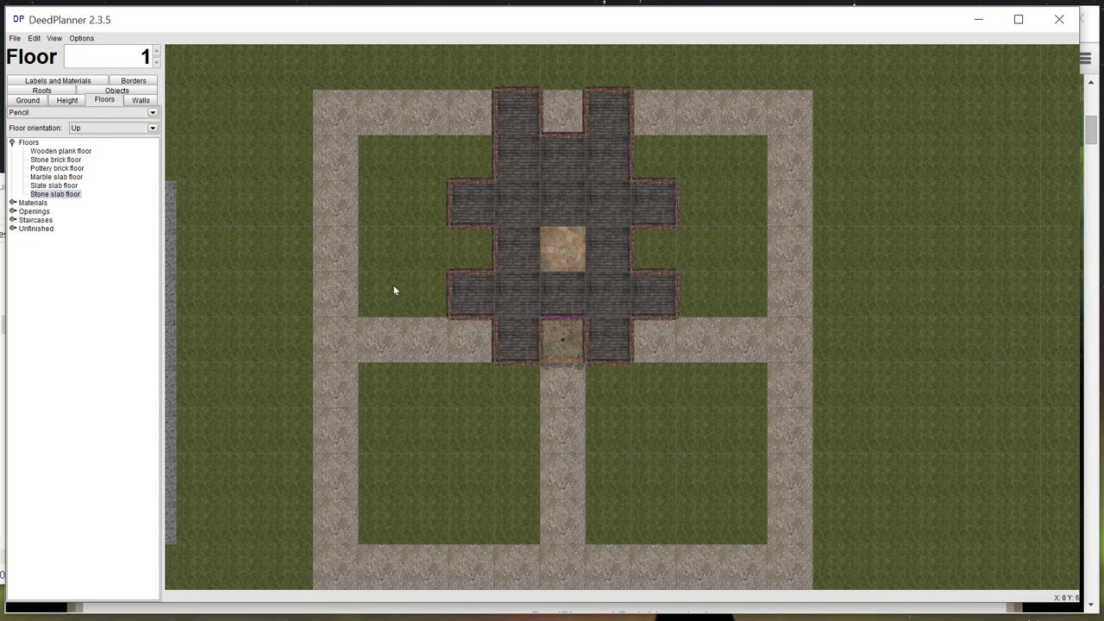
pyautogui.click(140, 92)
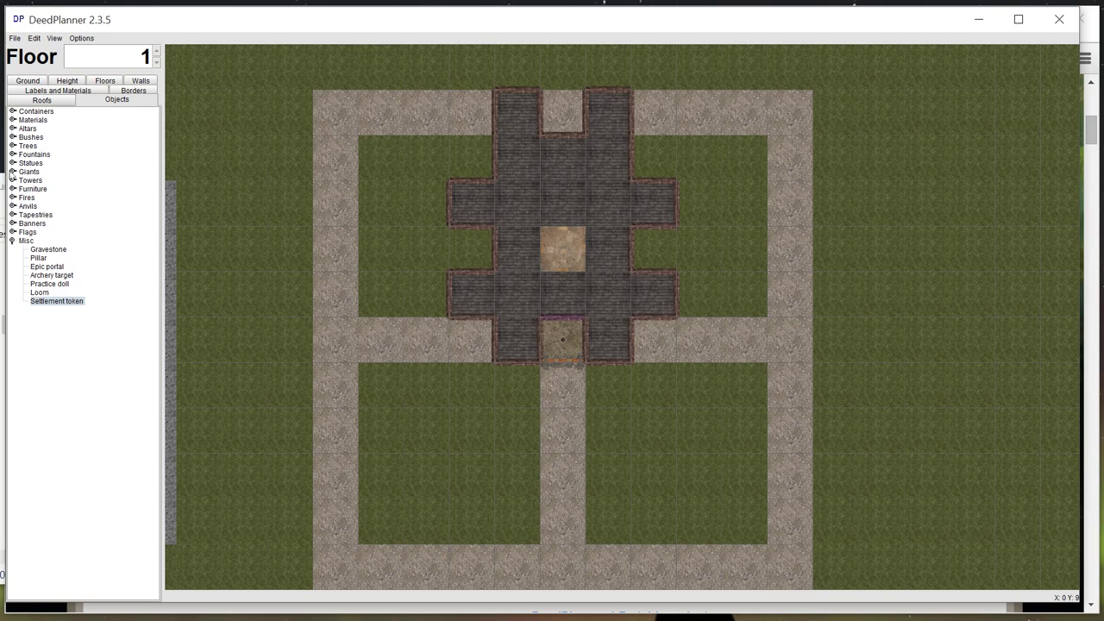
pyautogui.click(13, 154)
pyautogui.click(53, 172)
pyautogui.click(44, 163)
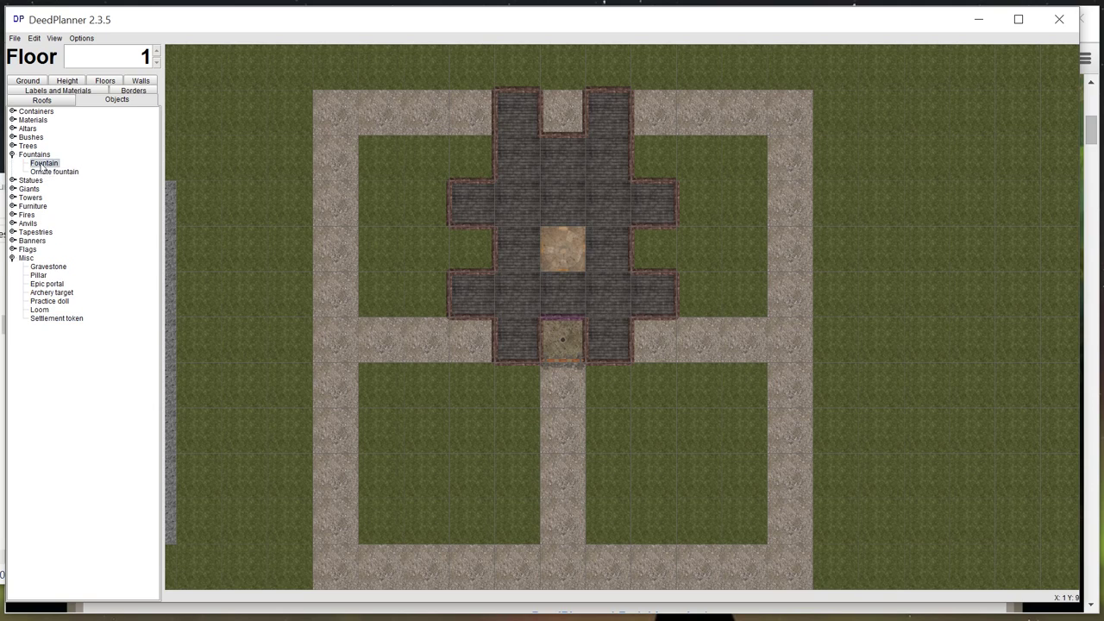
pyautogui.click(564, 248)
# Add Plain stone arched walls between the central hall and each of the eight one-tile rooms around it.
pyautogui.click(140, 80)
pyautogui.click(78, 353)
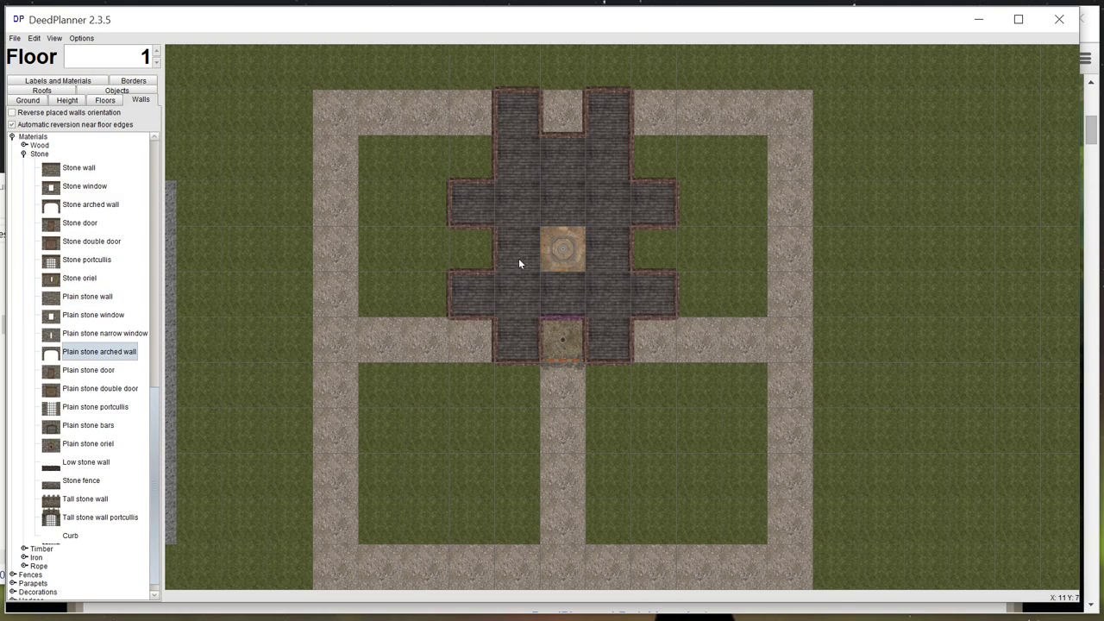
pyautogui.click(491, 295)
pyautogui.click(493, 196)
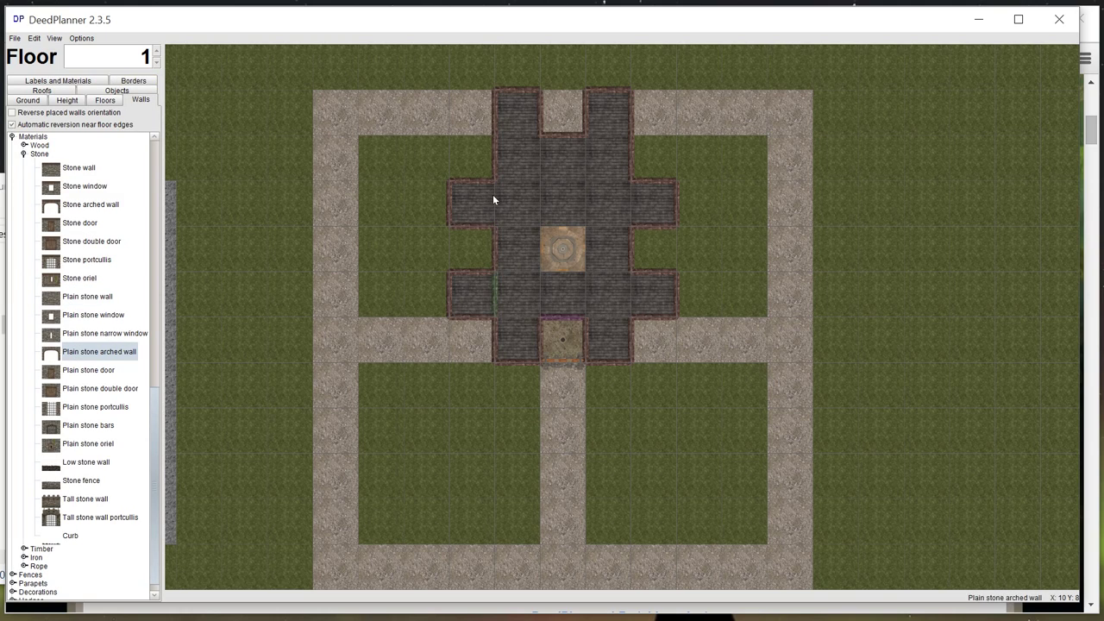
pyautogui.click(519, 137)
pyautogui.click(625, 137)
pyautogui.moveTo(633, 195)
pyautogui.mouseDown()
pyautogui.moveTo(633, 296)
pyautogui.moveTo(615, 323)
pyautogui.moveTo(595, 321)
pyautogui.mouseUp()
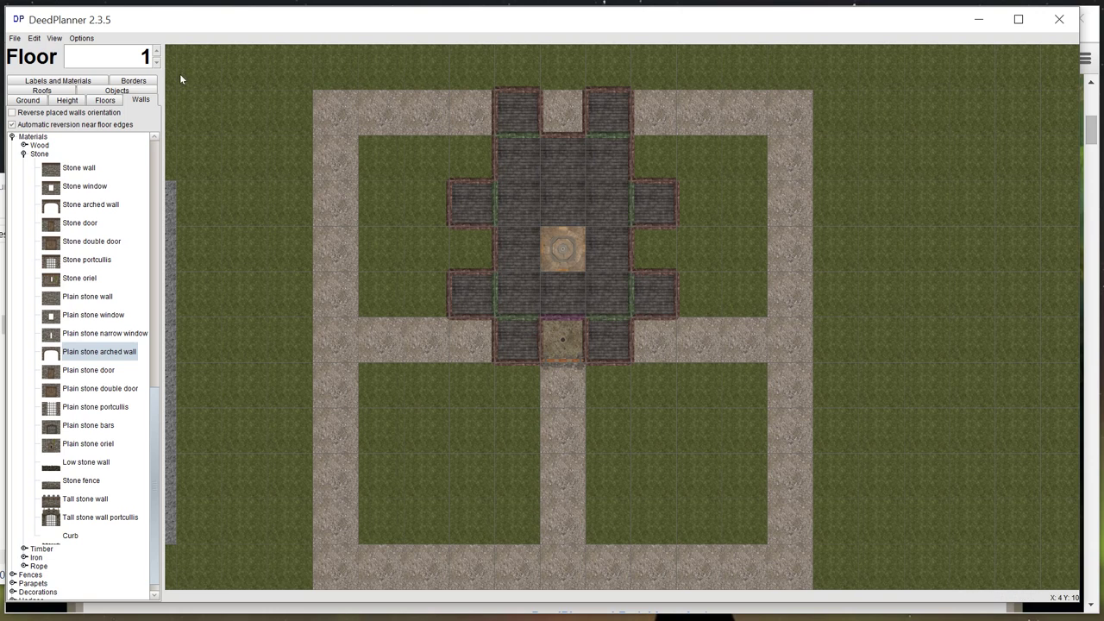
# Examine the floors, fountain and arched walls in 3D view from inside and above the building.
pyautogui.click(53, 38)
pyautogui.click(72, 62)
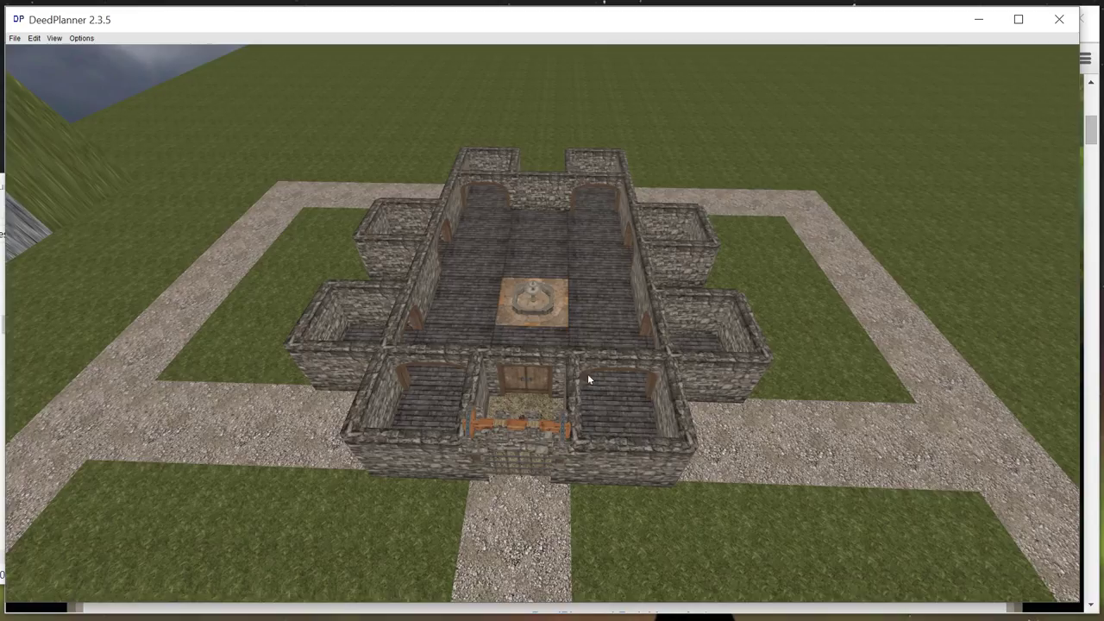
pyautogui.press('w')
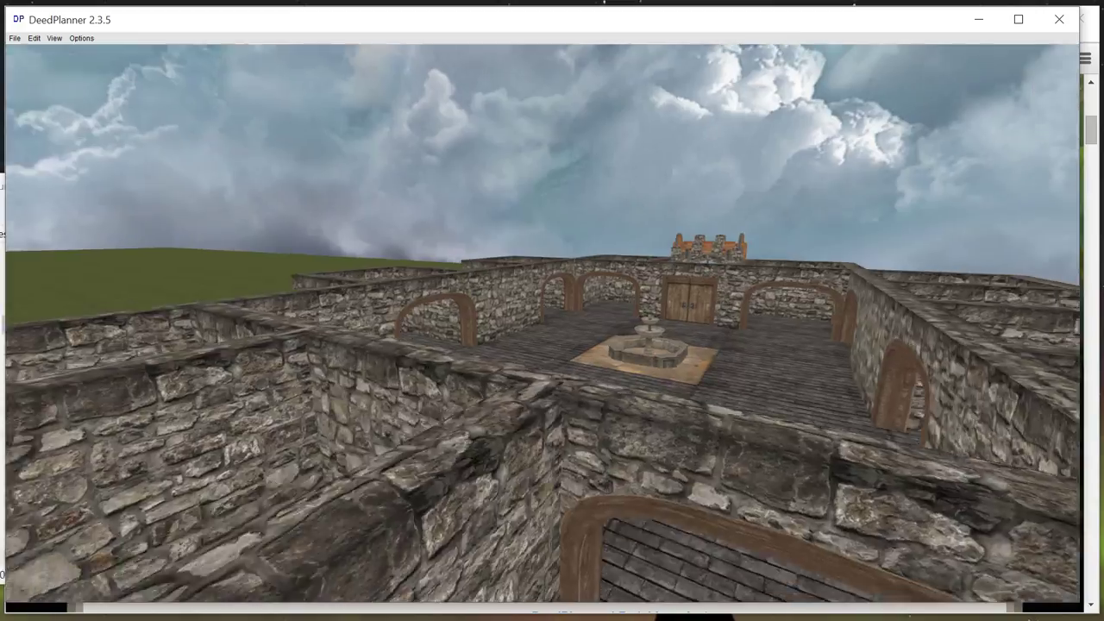
pyautogui.press('w')
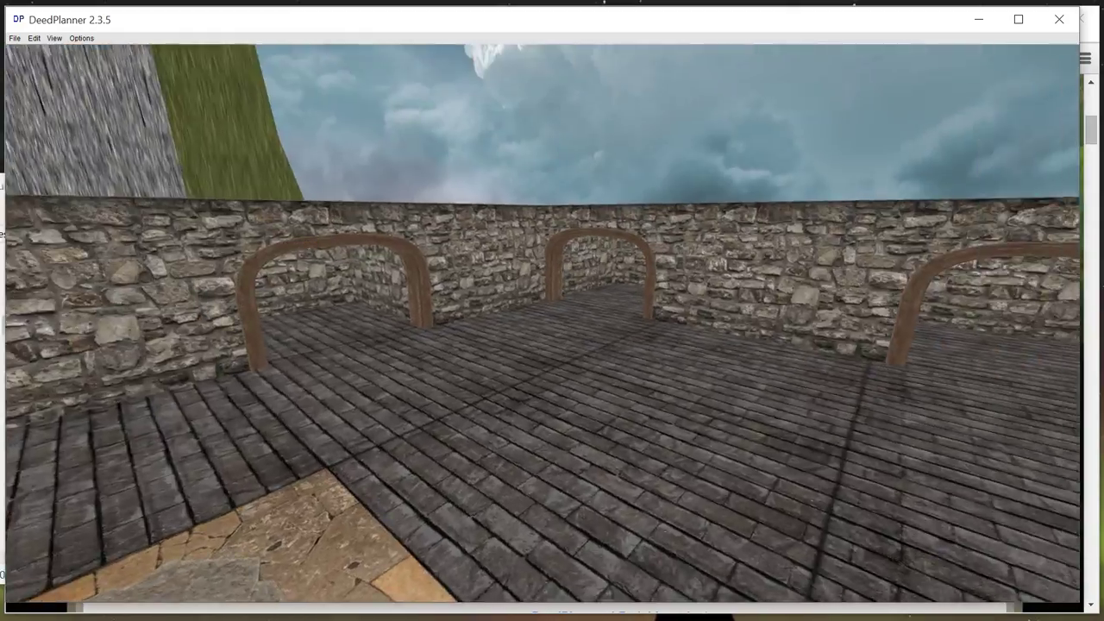
pyautogui.press('s')
pyautogui.press('a')
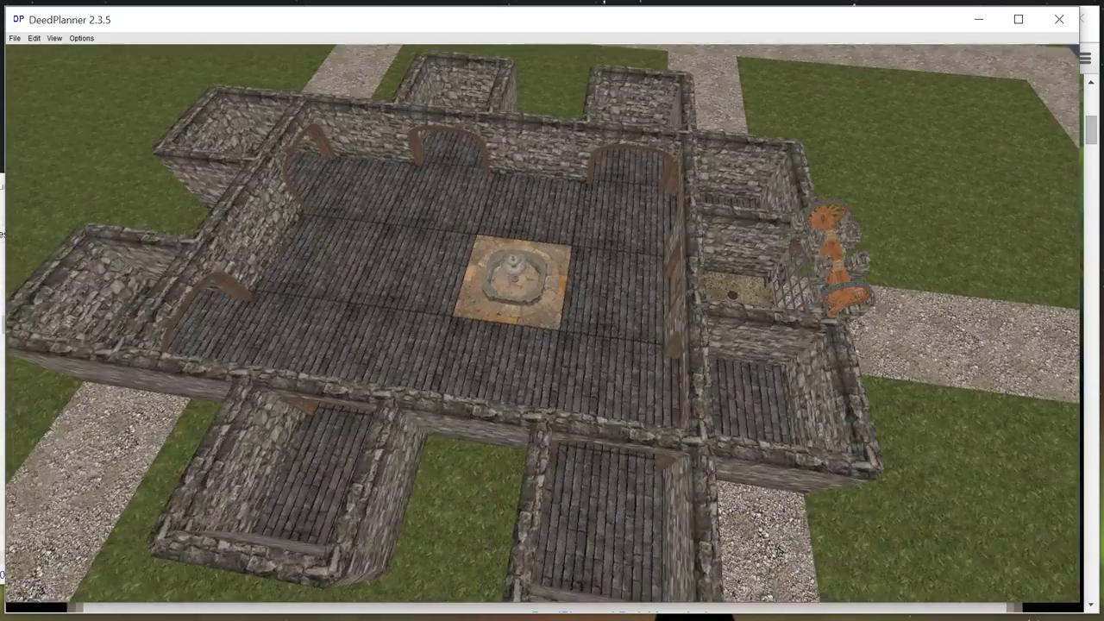
pyautogui.press('q')
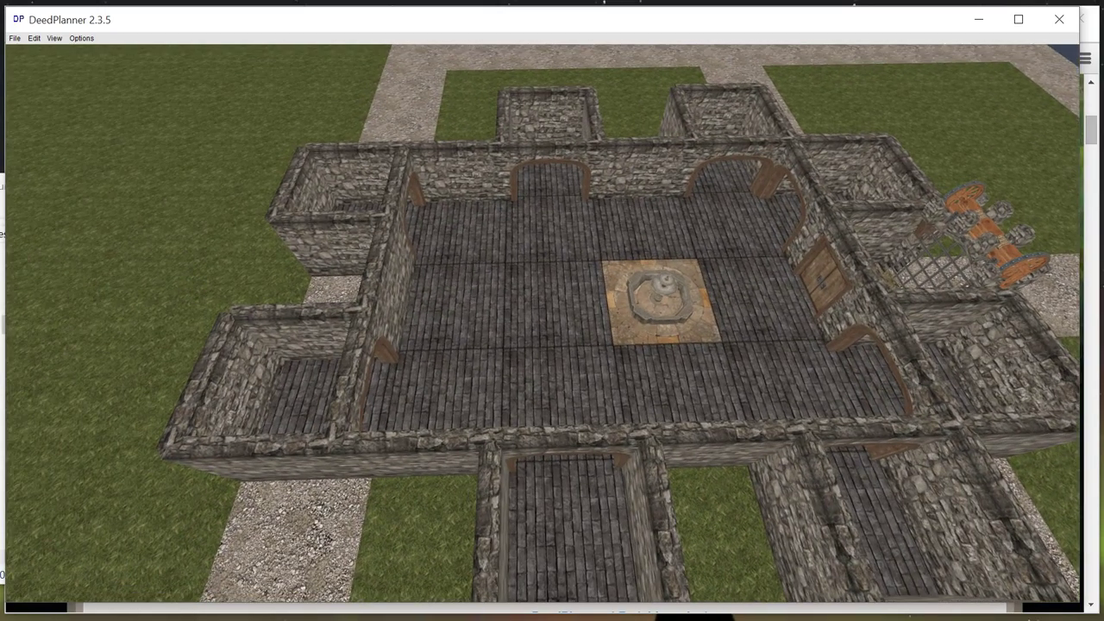
pyautogui.press('d')
pyautogui.press('q')
# Return to the 2D map and, on floor 2, put a Slate shingle roof over each room flanking the gate.
pyautogui.click(34, 38)
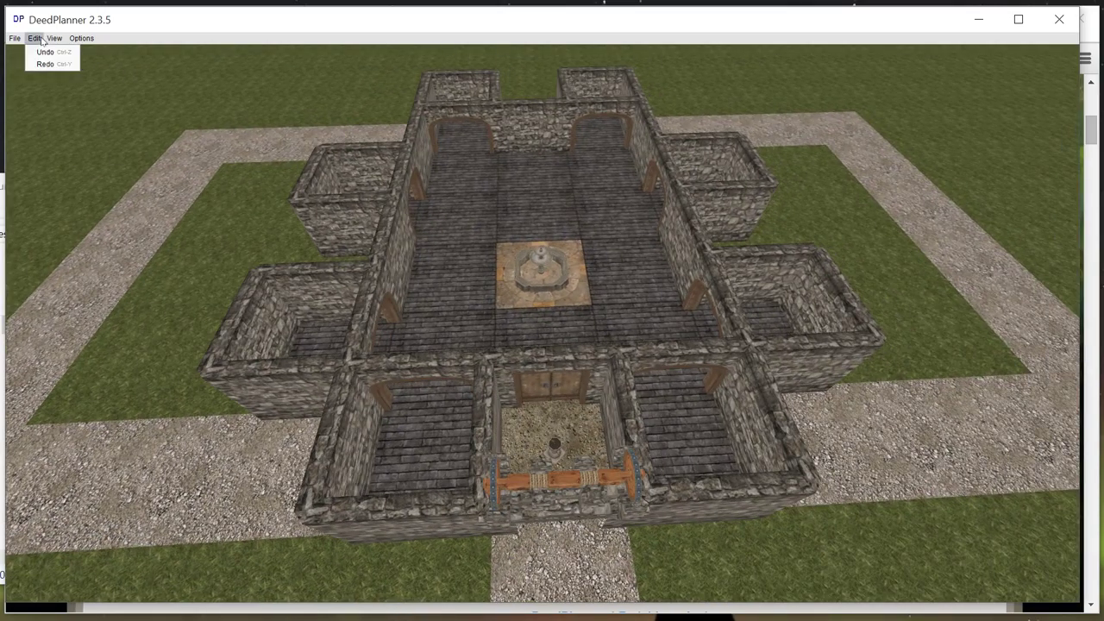
pyautogui.click(69, 64)
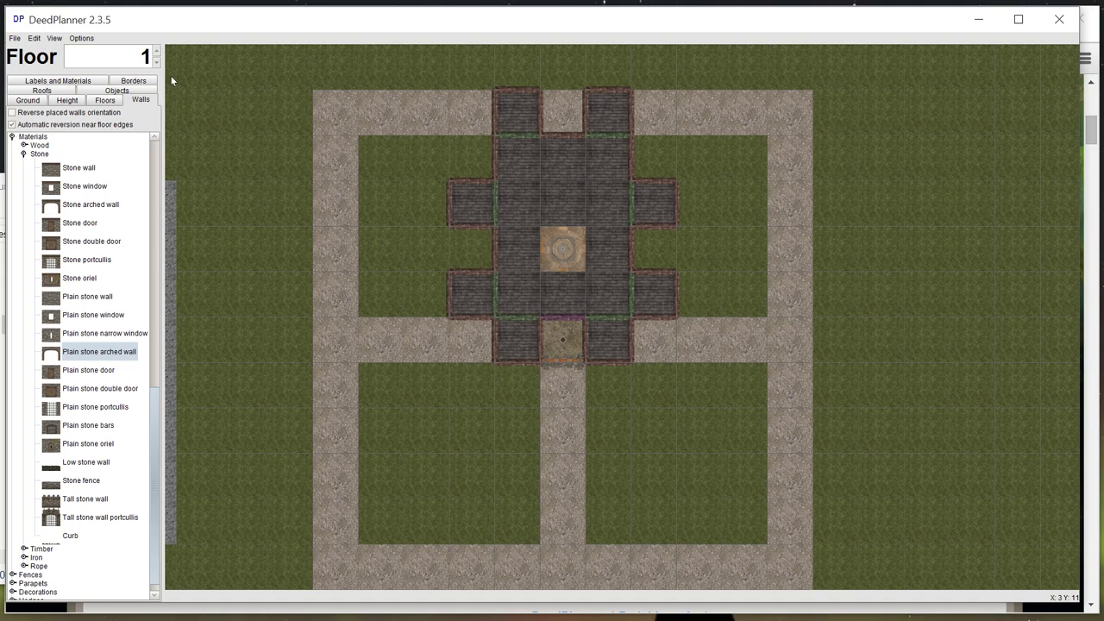
pyautogui.click(156, 52)
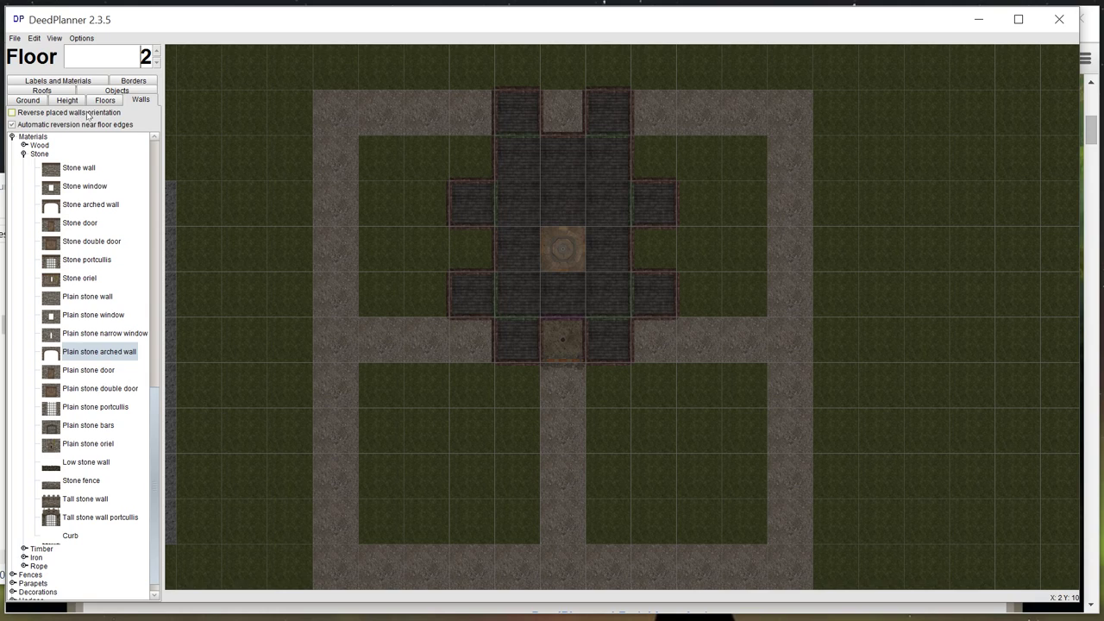
pyautogui.click(49, 93)
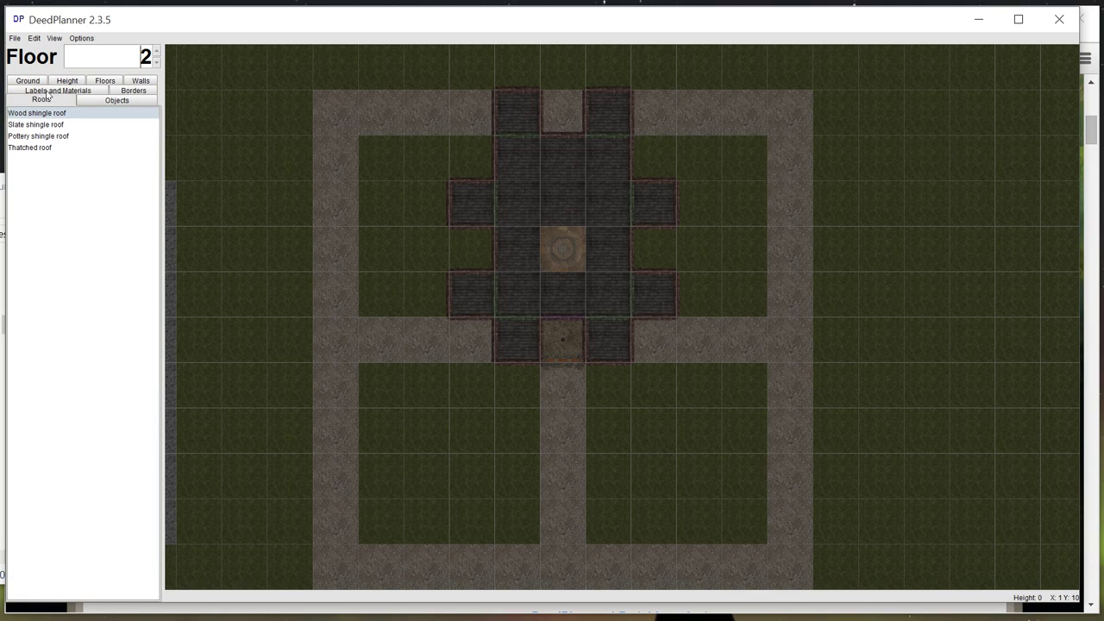
pyautogui.click(37, 126)
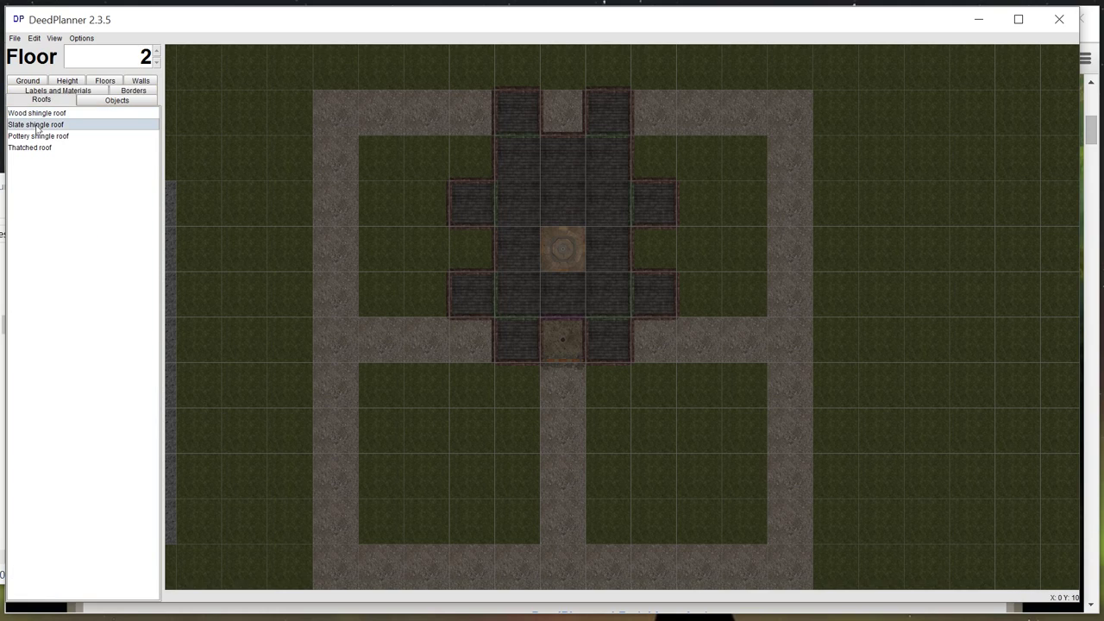
pyautogui.click(523, 344)
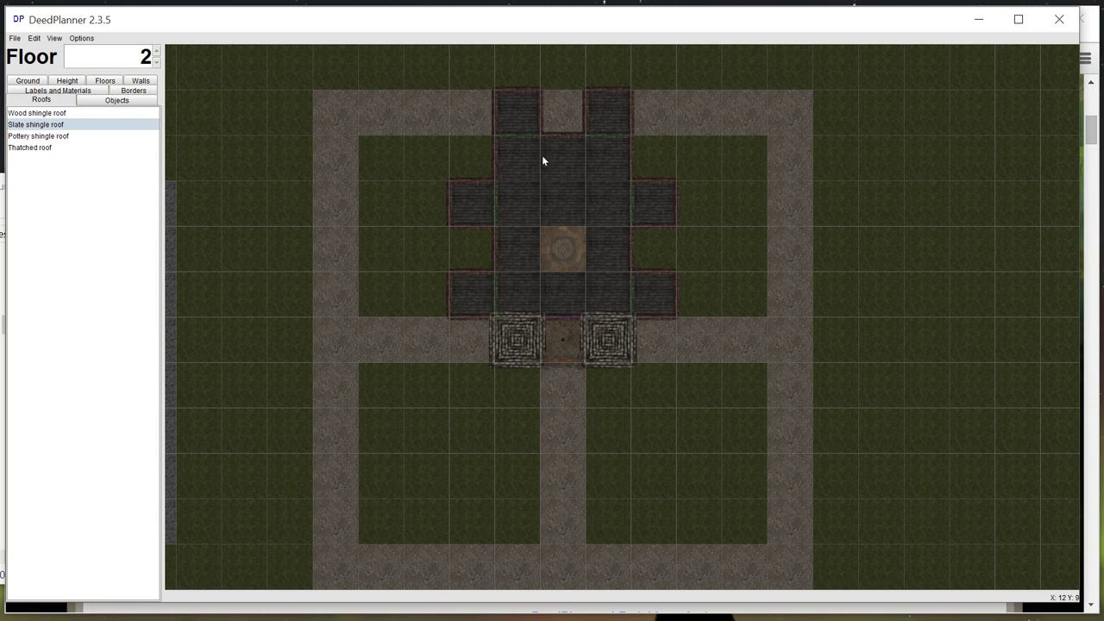
pyautogui.click(526, 120)
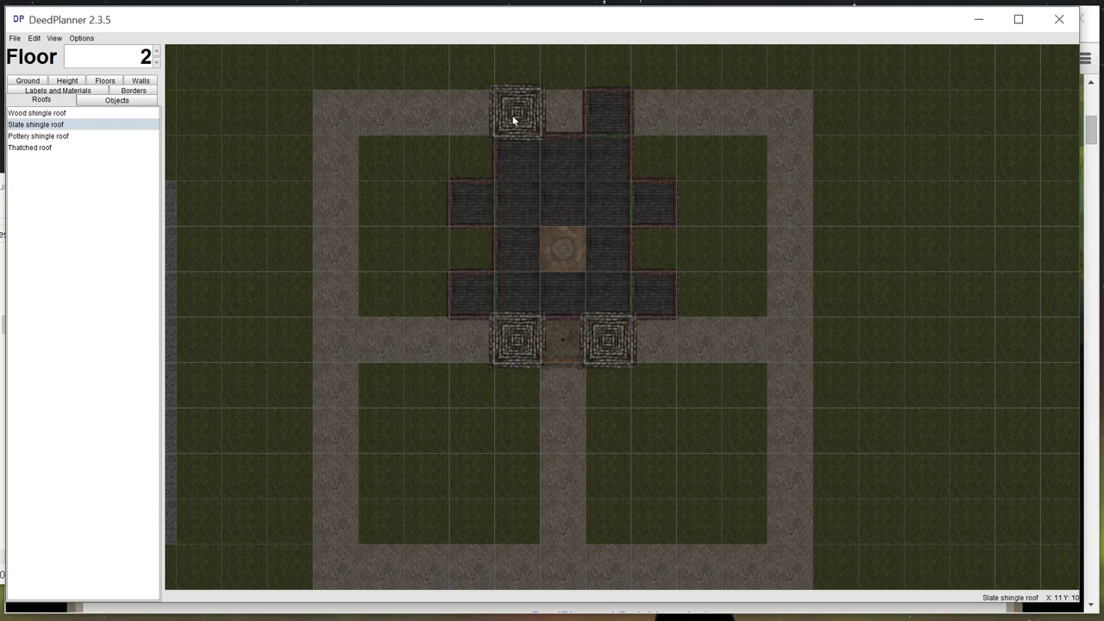
pyautogui.rightClick(520, 110)
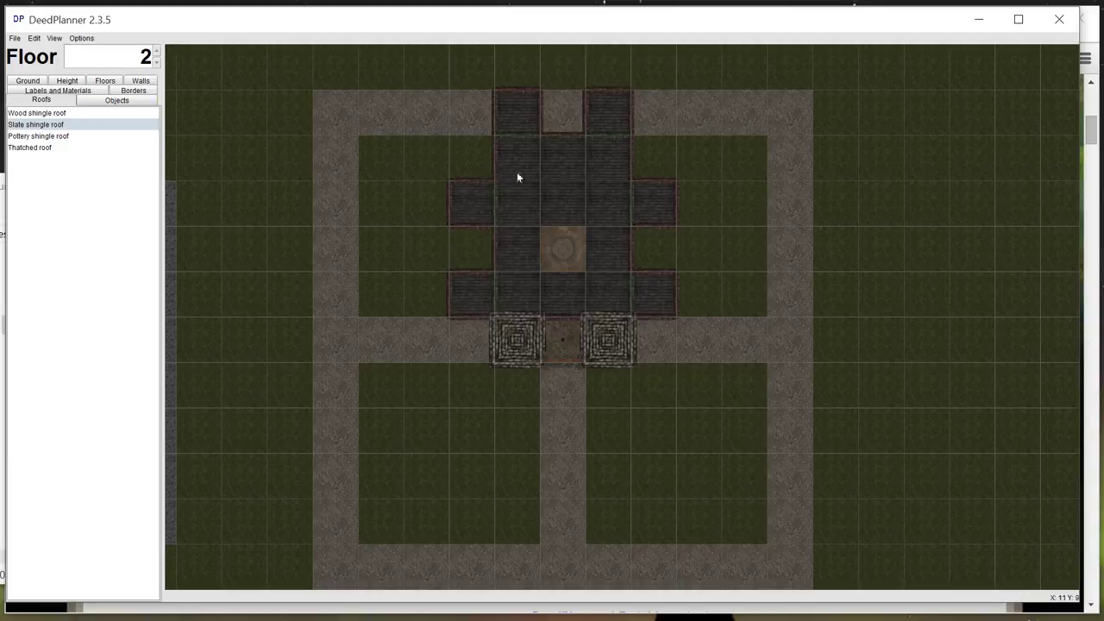
pyautogui.moveTo(529, 163)
pyautogui.mouseDown()
pyautogui.moveTo(523, 264)
pyautogui.moveTo(519, 169)
pyautogui.mouseUp()
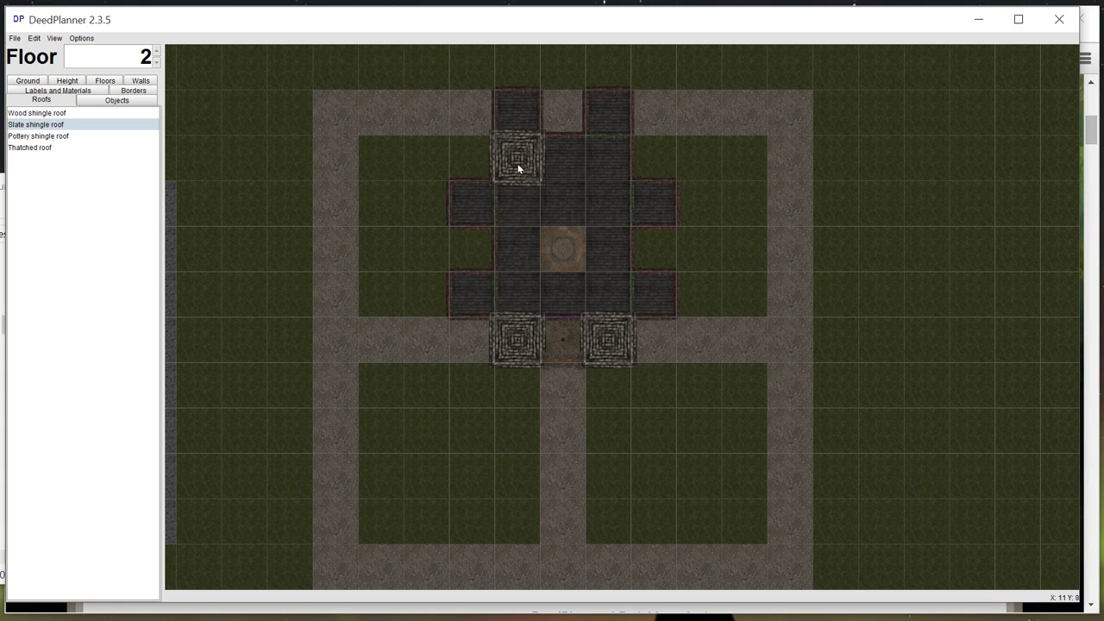
pyautogui.rightClick(518, 168)
# Enclose the central hall on floor 2 with Plain stone window walls along its full perimeter.
pyautogui.click(140, 80)
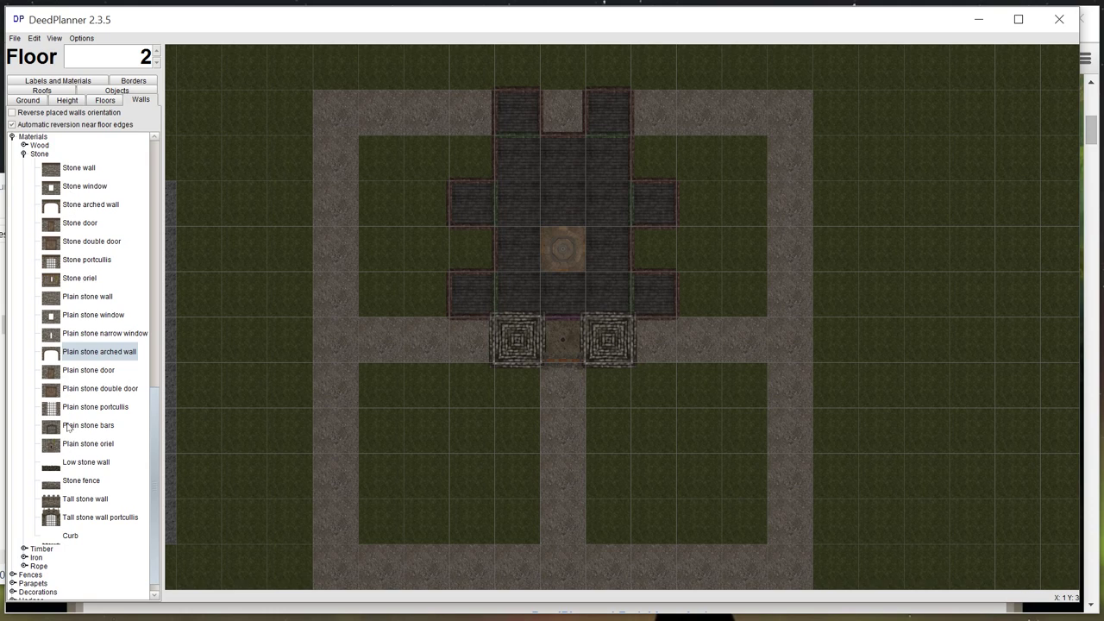
pyautogui.click(69, 315)
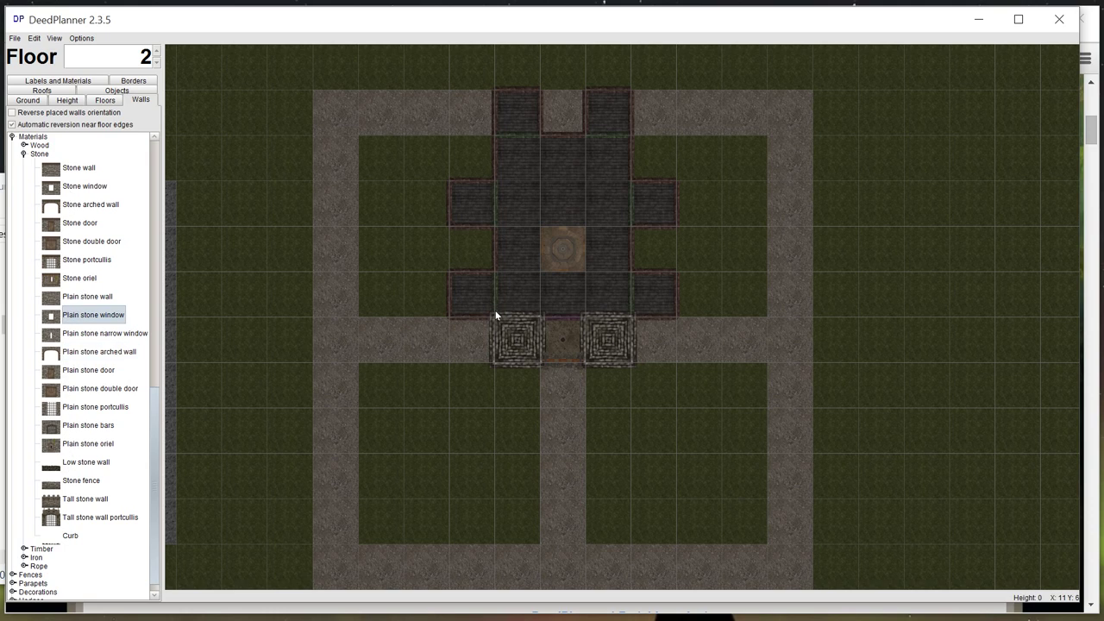
pyautogui.moveTo(505, 147)
pyautogui.mouseDown()
pyautogui.moveTo(601, 140)
pyautogui.moveTo(627, 203)
pyautogui.mouseUp()
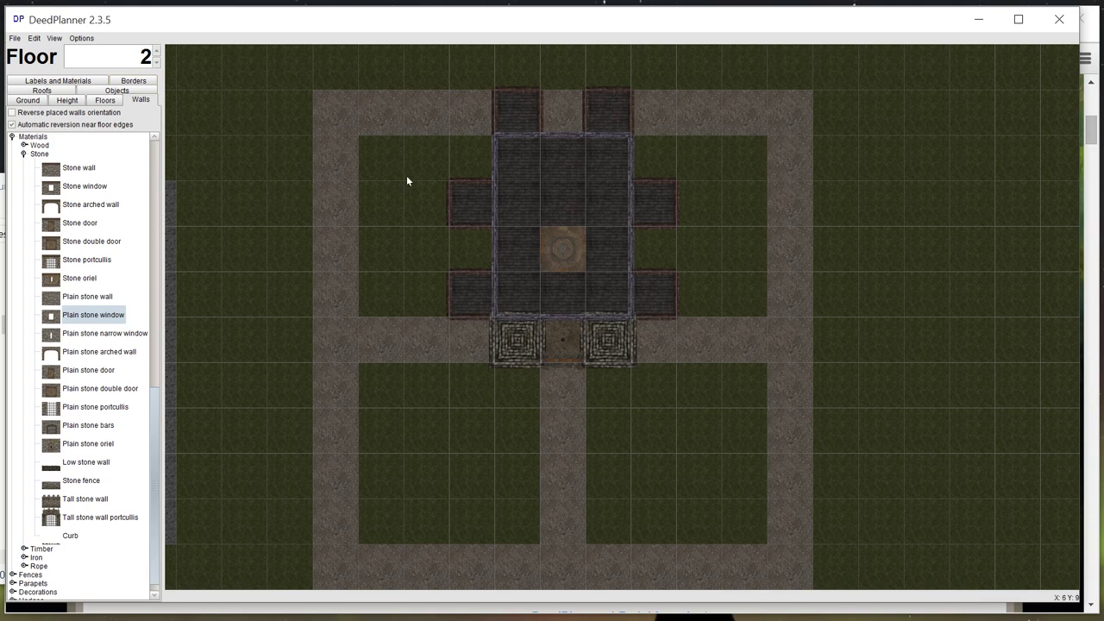
# Add Plain stone window walls on floor 2 around the outer sides of the four side rooms.
pyautogui.click(474, 183)
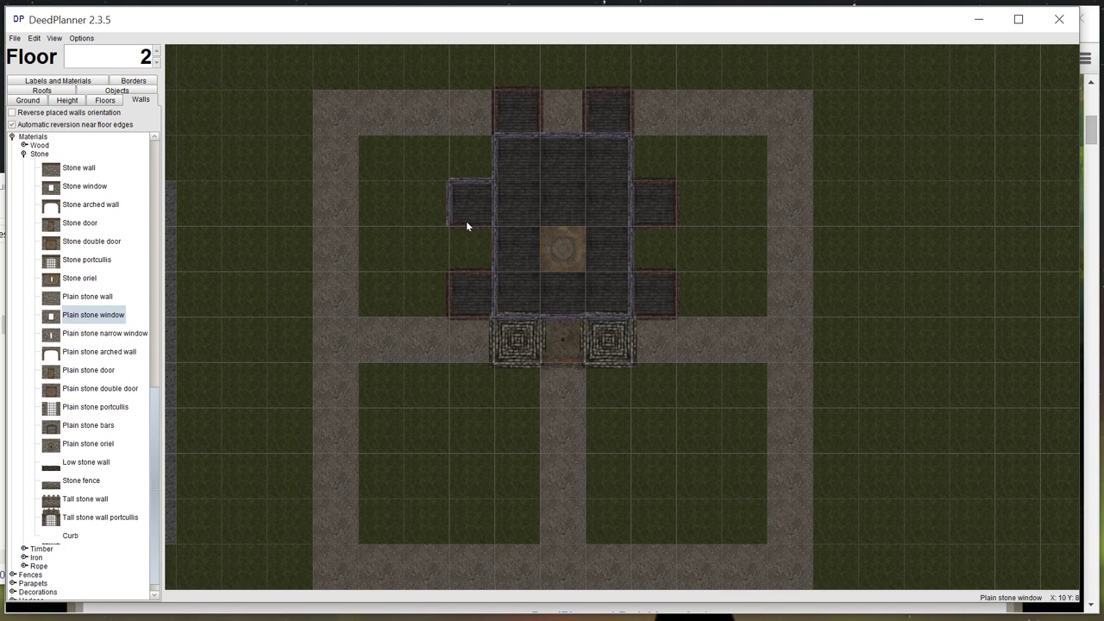
pyautogui.click(466, 223)
pyautogui.click(468, 273)
pyautogui.click(448, 297)
pyautogui.click(472, 316)
pyautogui.click(656, 316)
pyautogui.click(679, 292)
pyautogui.click(654, 269)
pyautogui.click(657, 226)
pyautogui.click(679, 210)
pyautogui.click(652, 179)
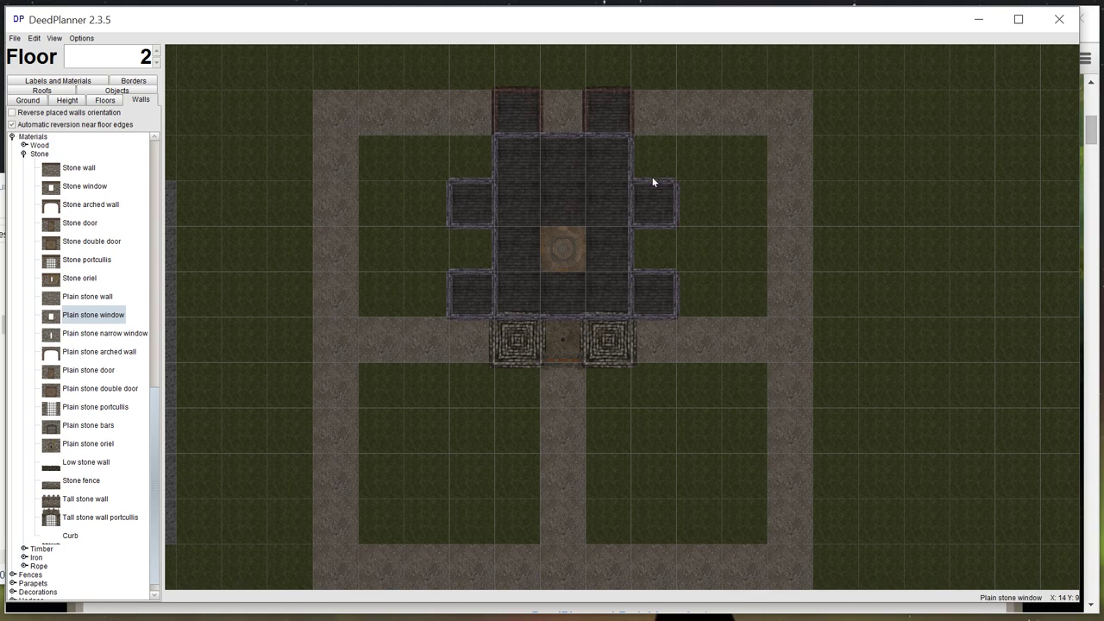
# Add Plain stone window walls around the outer sides of the two rear rooms on floor 2, and move up to floor 3.
pyautogui.click(632, 110)
pyautogui.click(610, 92)
pyautogui.click(592, 104)
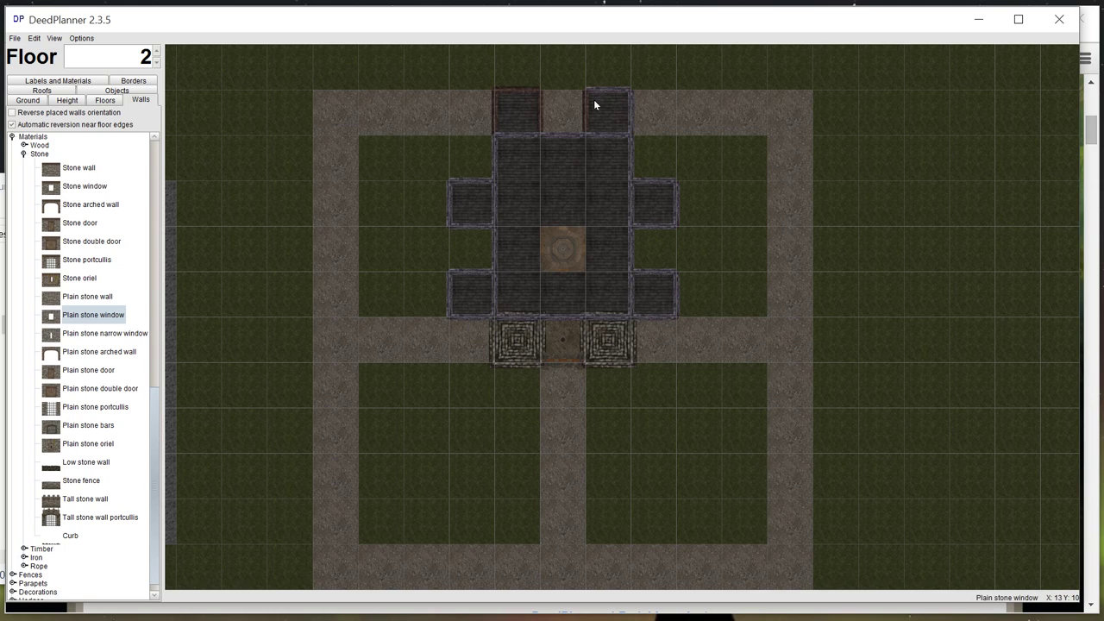
pyautogui.click(530, 89)
pyautogui.click(497, 109)
pyautogui.click(156, 51)
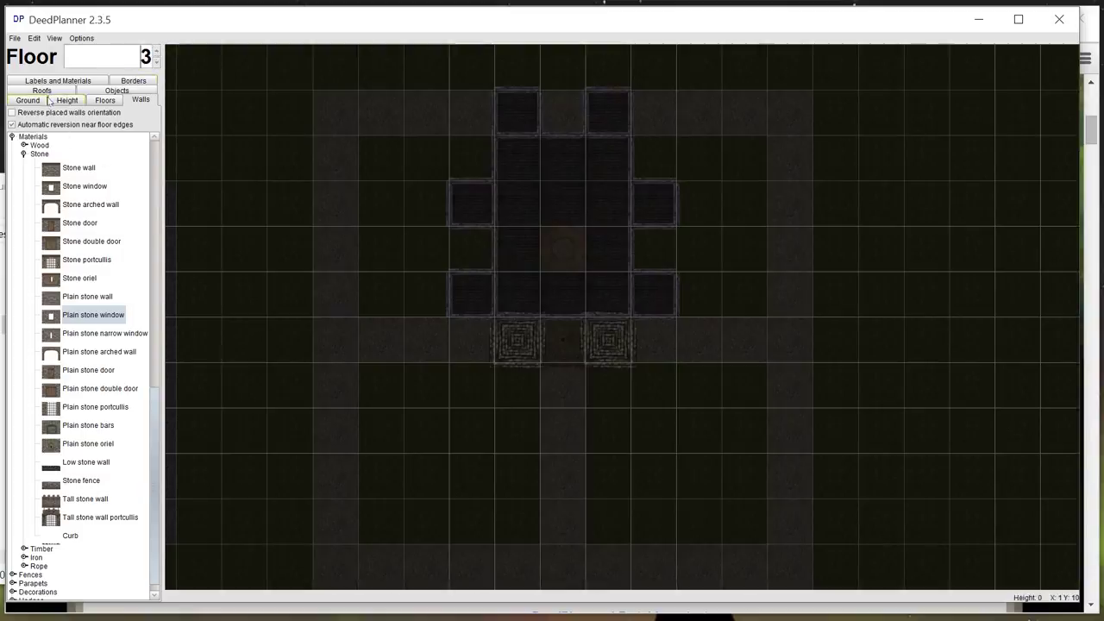
# Cover the central hall on floor 3 with a Slate shingle roof.
pyautogui.click(41, 91)
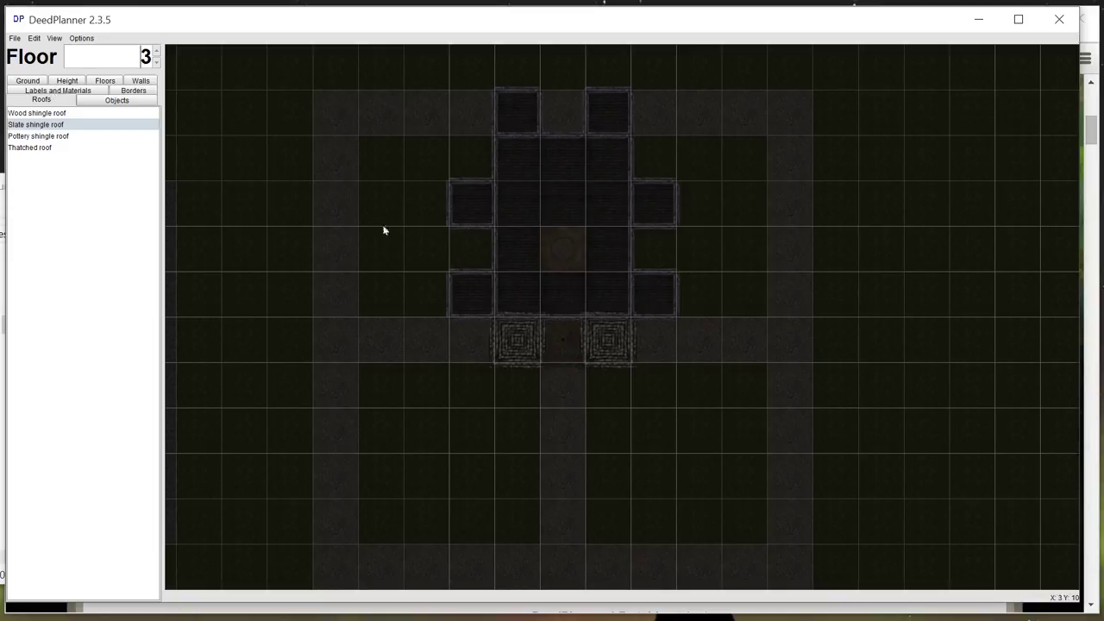
pyautogui.moveTo(530, 172)
pyautogui.mouseDown()
pyautogui.moveTo(532, 275)
pyautogui.moveTo(592, 294)
pyautogui.moveTo(587, 168)
pyautogui.moveTo(565, 260)
pyautogui.mouseUp()
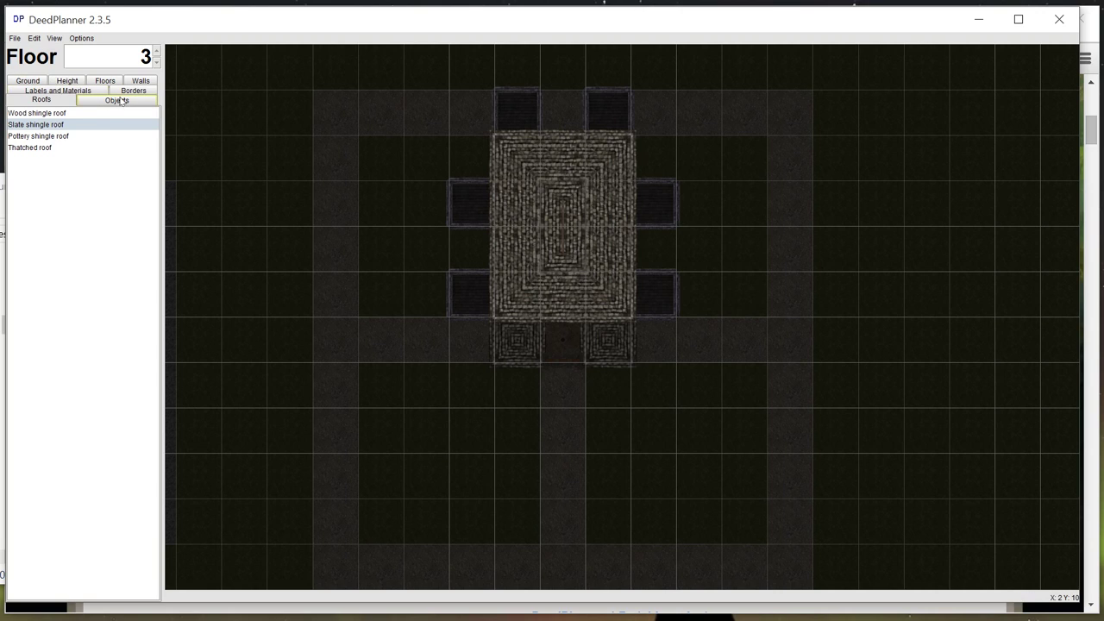
# Add Plain stone window walls on floor 3 around the four side rooms and the two rear rooms.
pyautogui.click(140, 80)
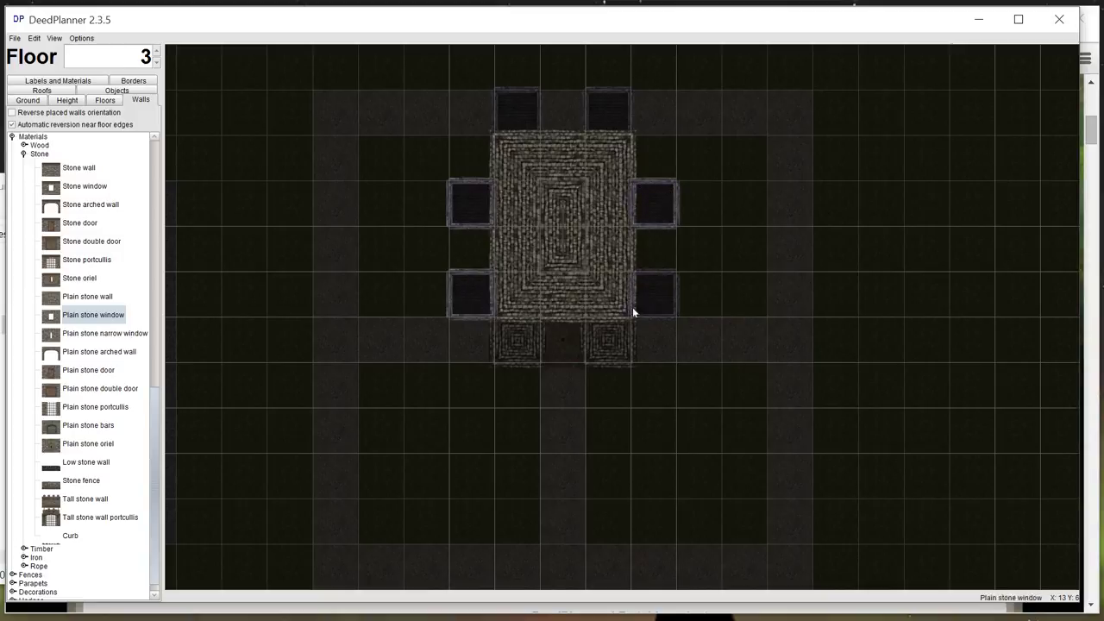
pyautogui.moveTo(525, 91)
pyautogui.mouseDown()
pyautogui.moveTo(519, 129)
pyautogui.moveTo(502, 128)
pyautogui.mouseUp()
pyautogui.click(595, 100)
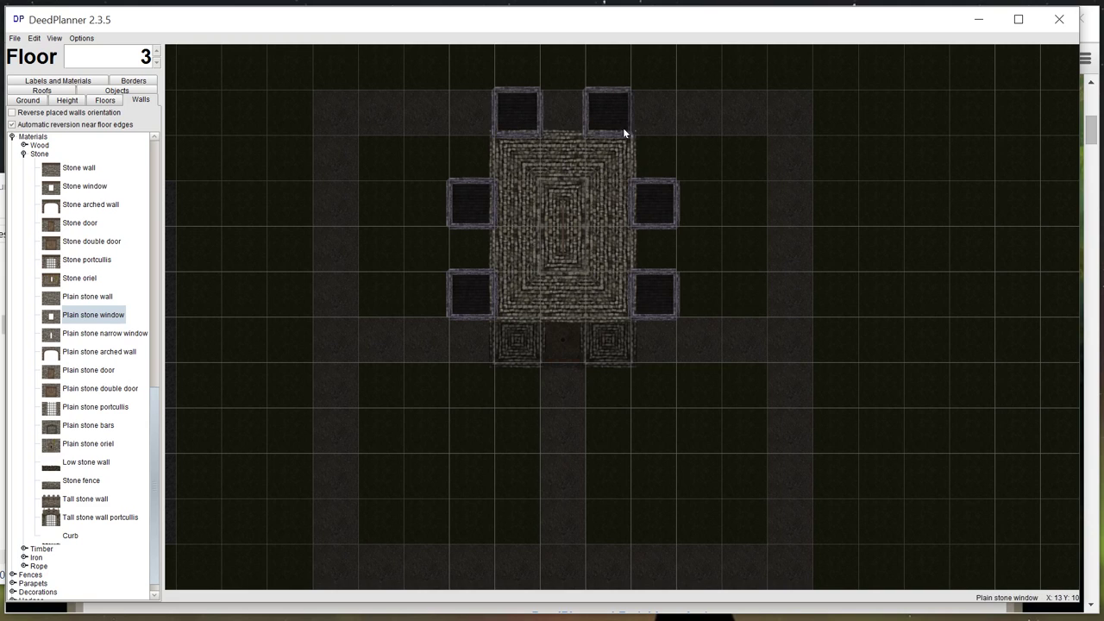
# Move up to floor 4 and put a Slate shingle roof over each of the four side rooms.
pyautogui.click(156, 51)
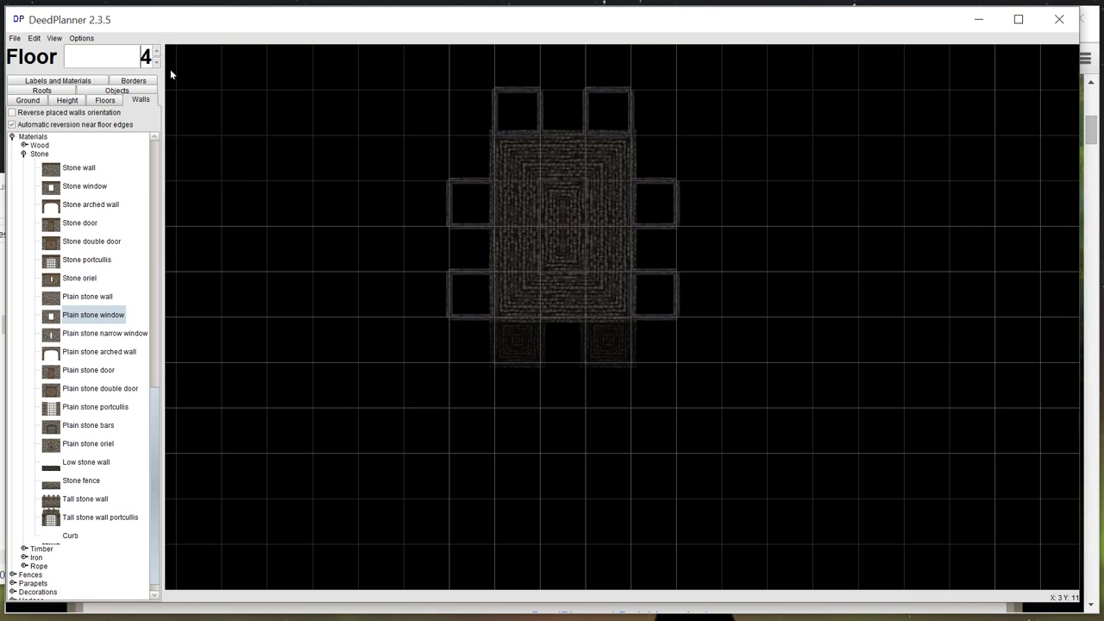
pyautogui.click(42, 89)
pyautogui.click(482, 212)
pyautogui.click(480, 288)
pyautogui.click(643, 293)
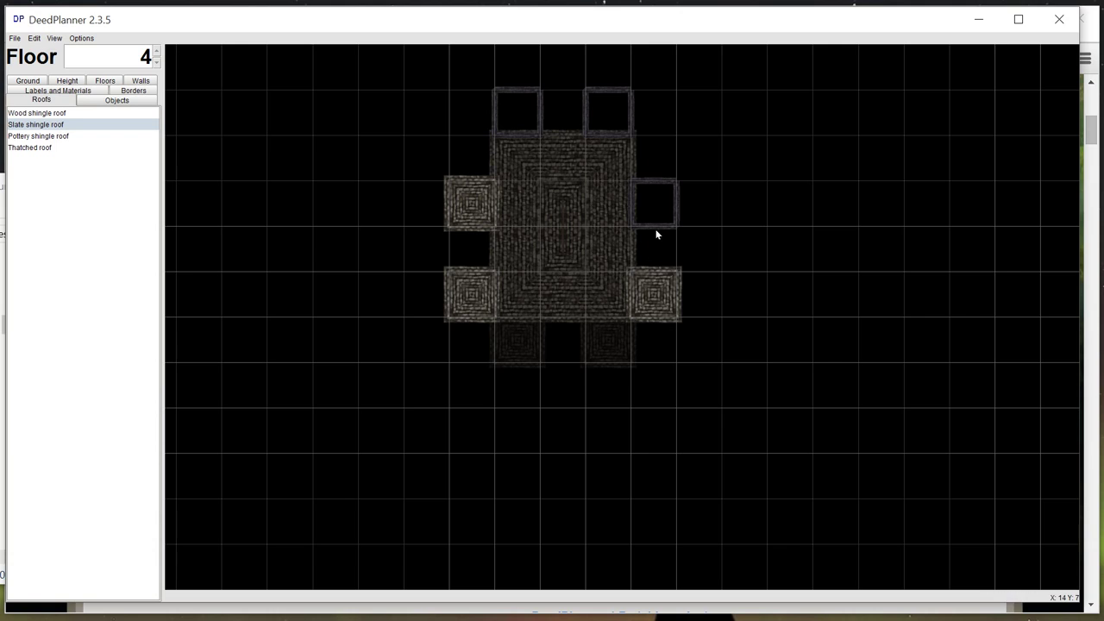
pyautogui.click(653, 207)
# Enclose both rear rooms on floor 4 with Plain stone window walls on all four sides.
pyautogui.click(143, 81)
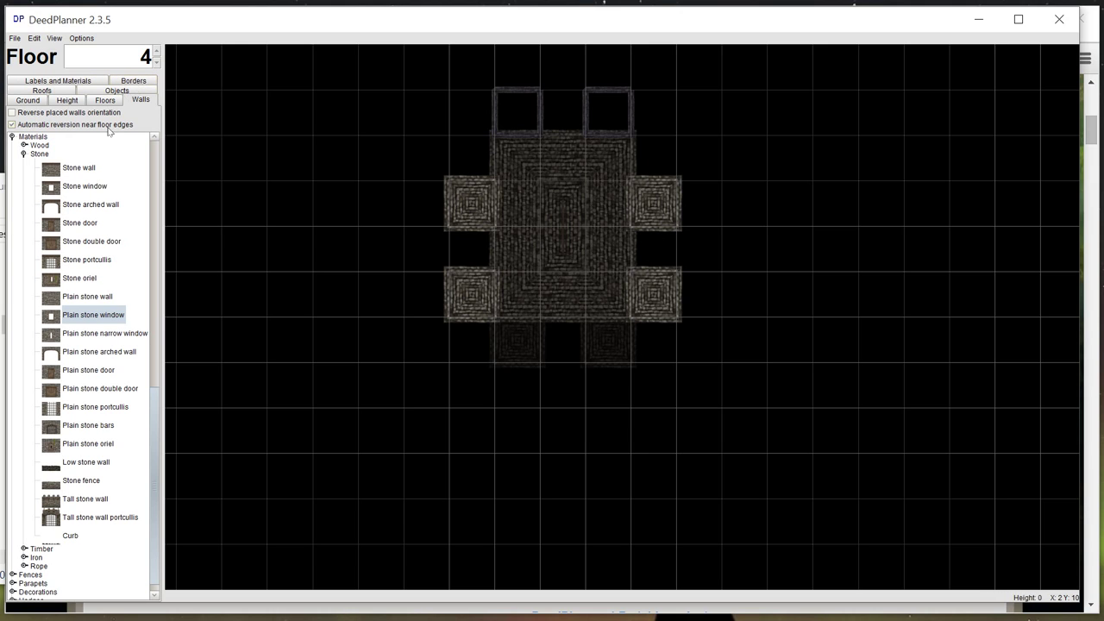
pyautogui.click(526, 114)
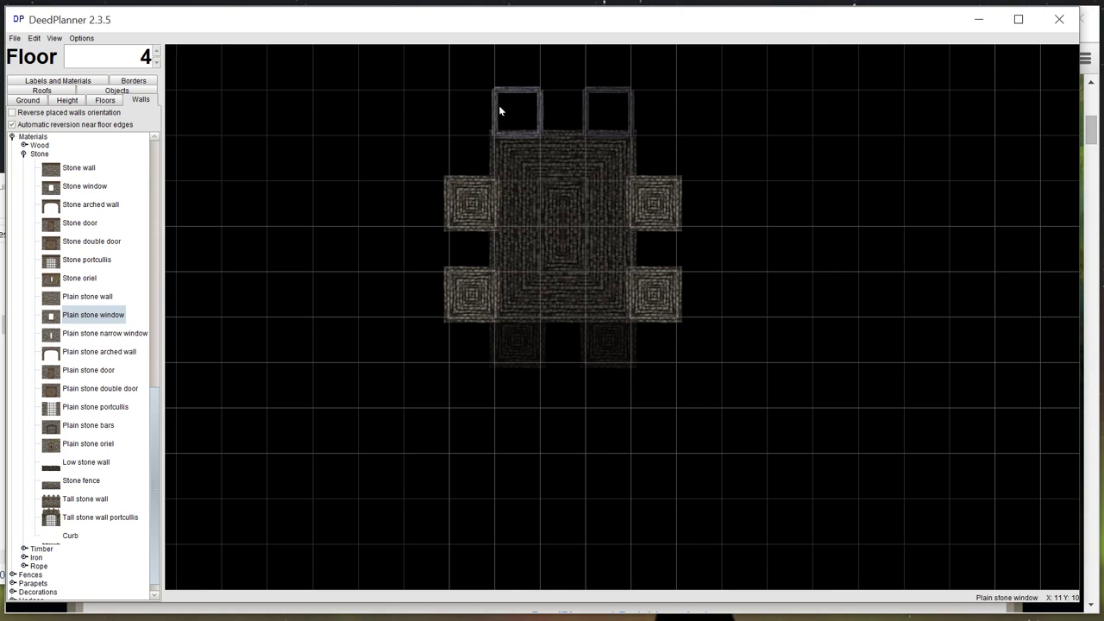
pyautogui.click(597, 92)
pyautogui.click(591, 106)
pyautogui.click(614, 137)
pyautogui.click(628, 105)
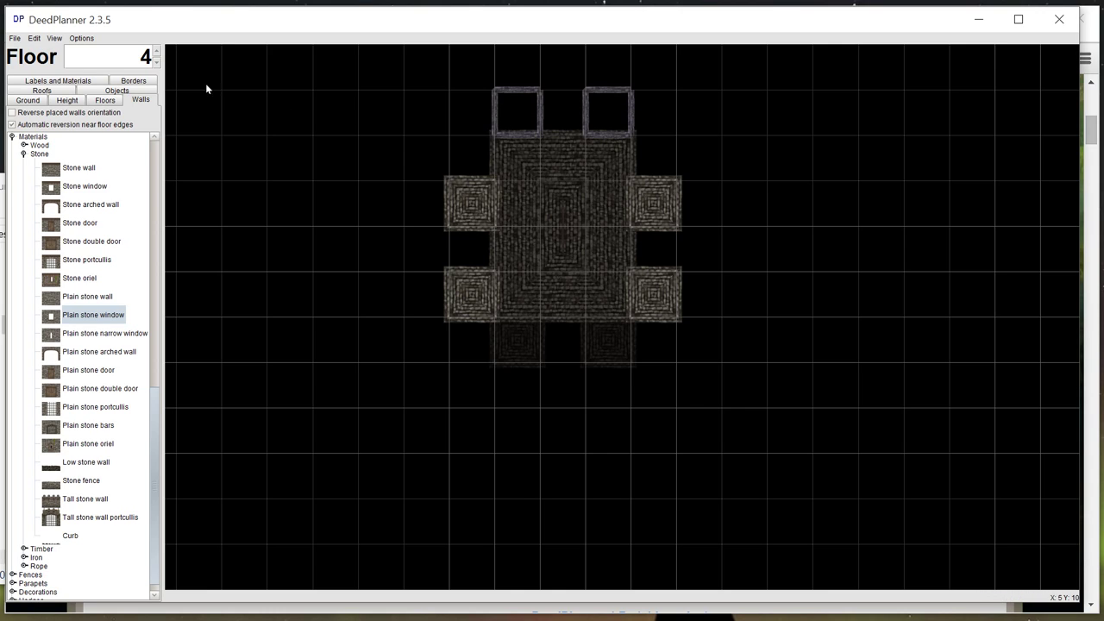
# Move up to floor 5 and lay a Stone brick floor on top of each rear tower.
pyautogui.click(156, 52)
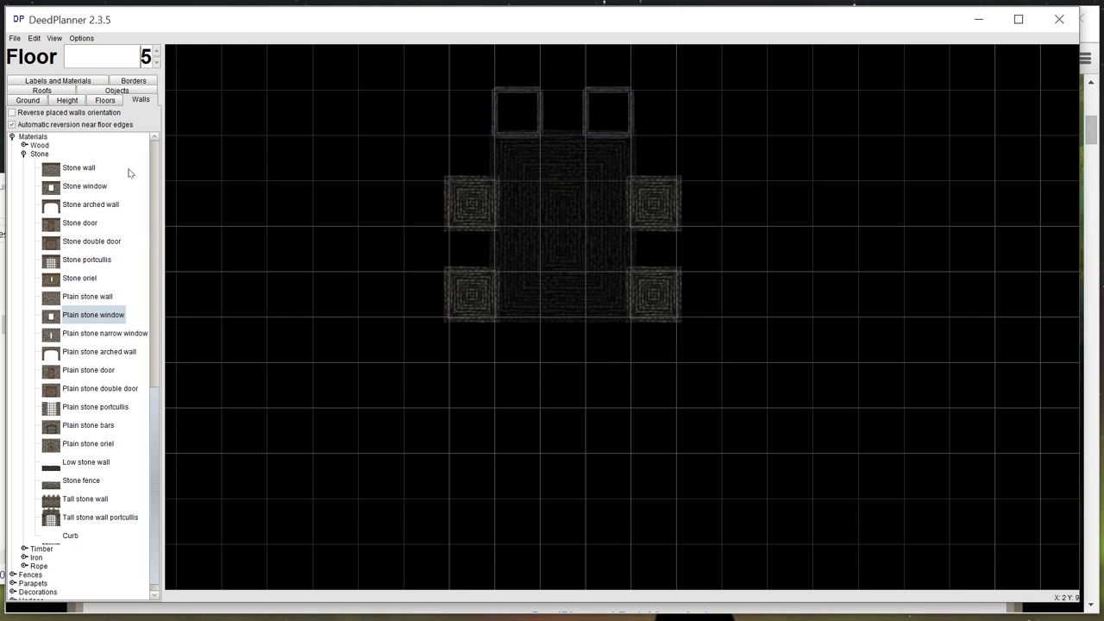
pyautogui.click(103, 101)
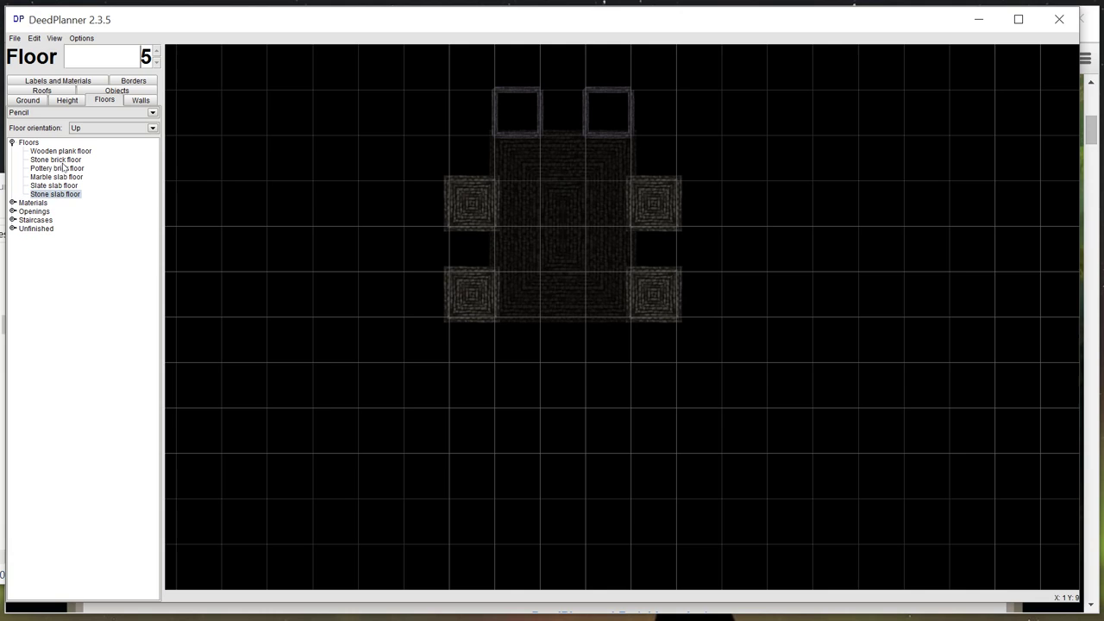
pyautogui.click(530, 120)
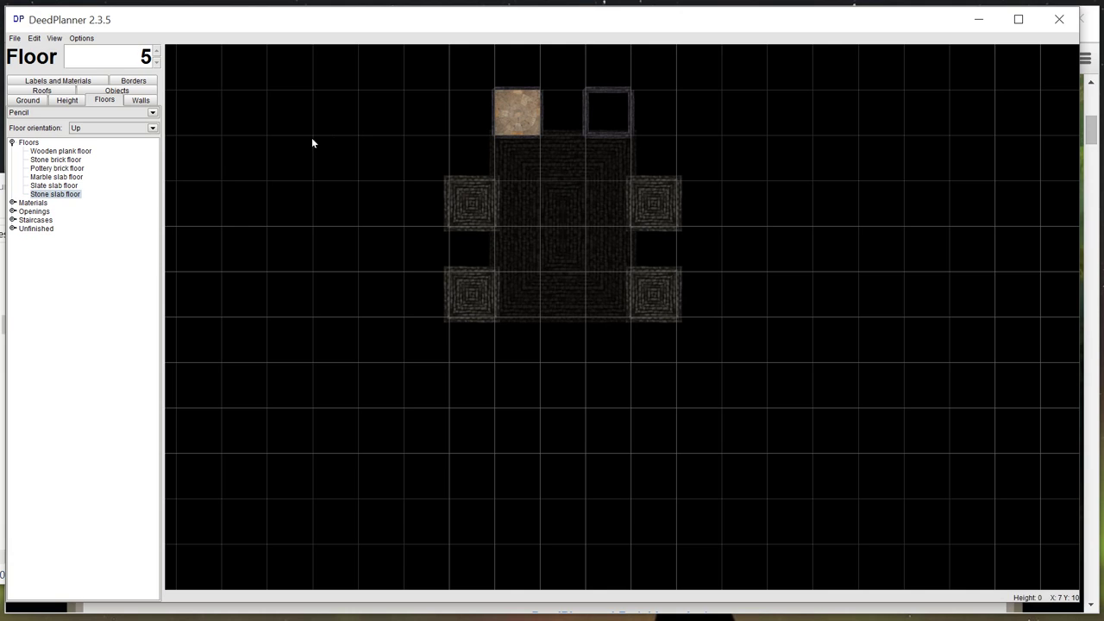
pyautogui.click(69, 184)
pyautogui.click(63, 161)
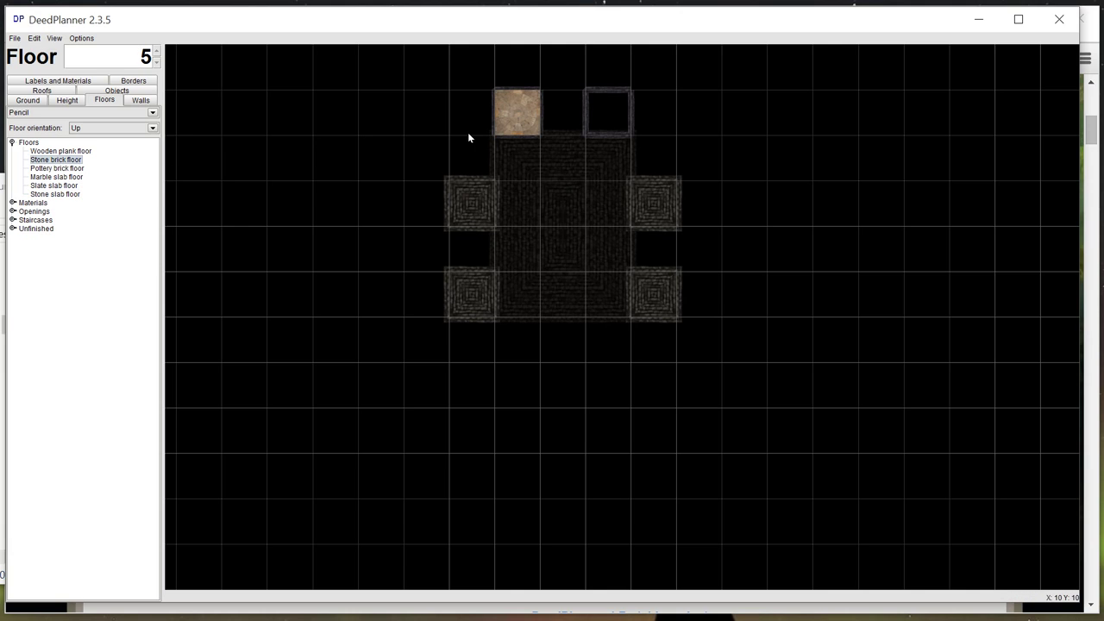
pyautogui.click(526, 121)
pyautogui.click(607, 121)
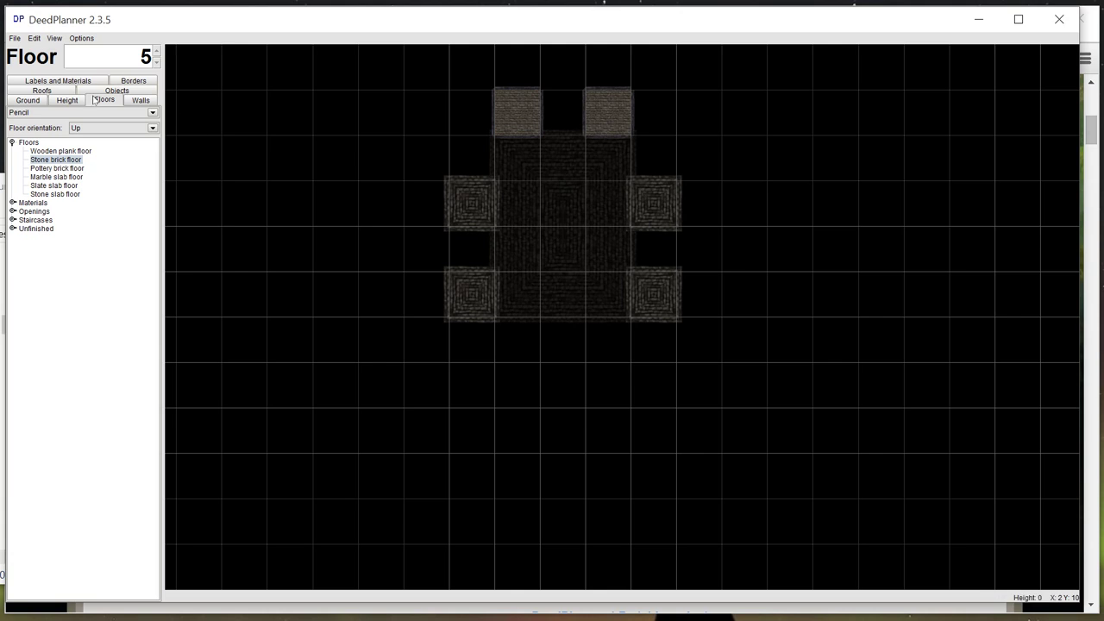
# Surround the tops of both rear towers on floor 5 with Stone parapet.
pyautogui.click(140, 100)
pyautogui.scroll(-1, 73, 460)
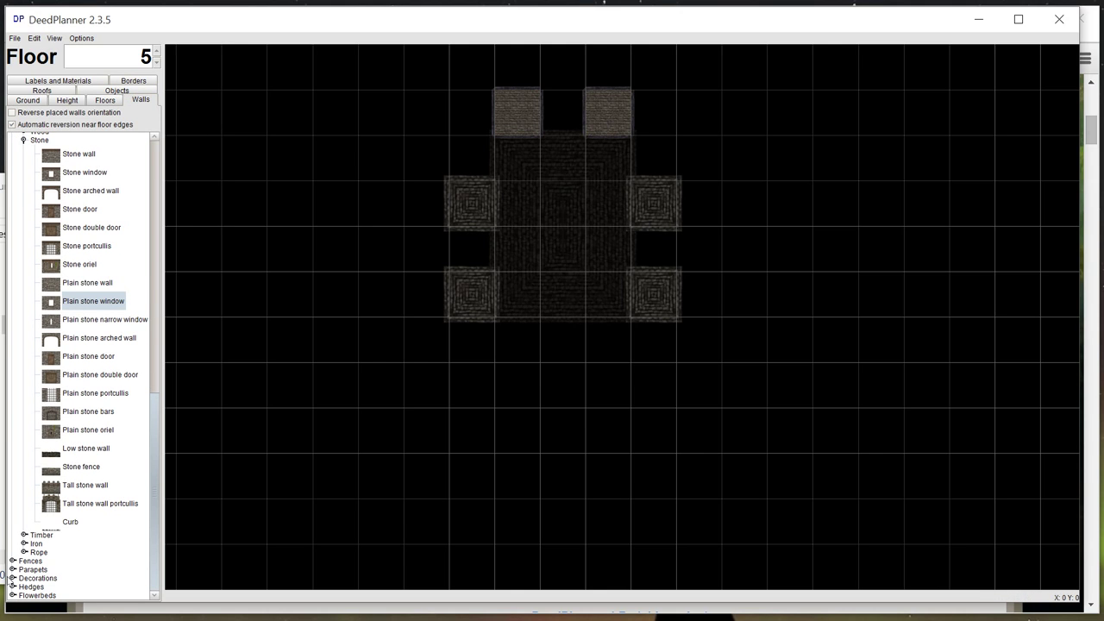
pyautogui.click(13, 569)
pyautogui.click(67, 550)
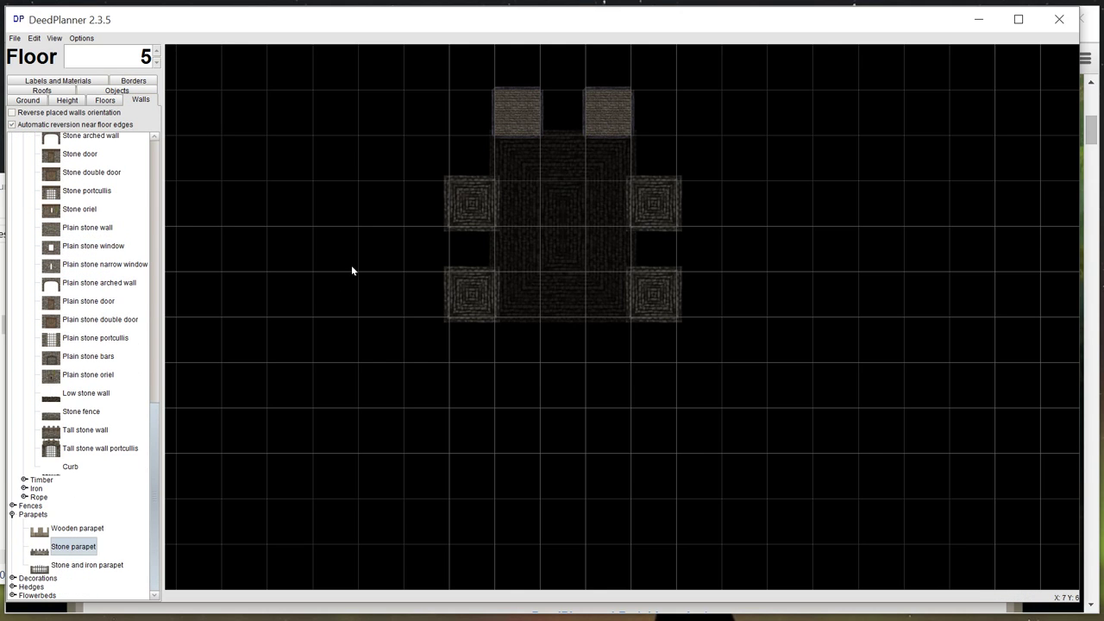
pyautogui.moveTo(514, 138)
pyautogui.mouseDown()
pyautogui.moveTo(540, 130)
pyautogui.moveTo(517, 90)
pyautogui.mouseUp()
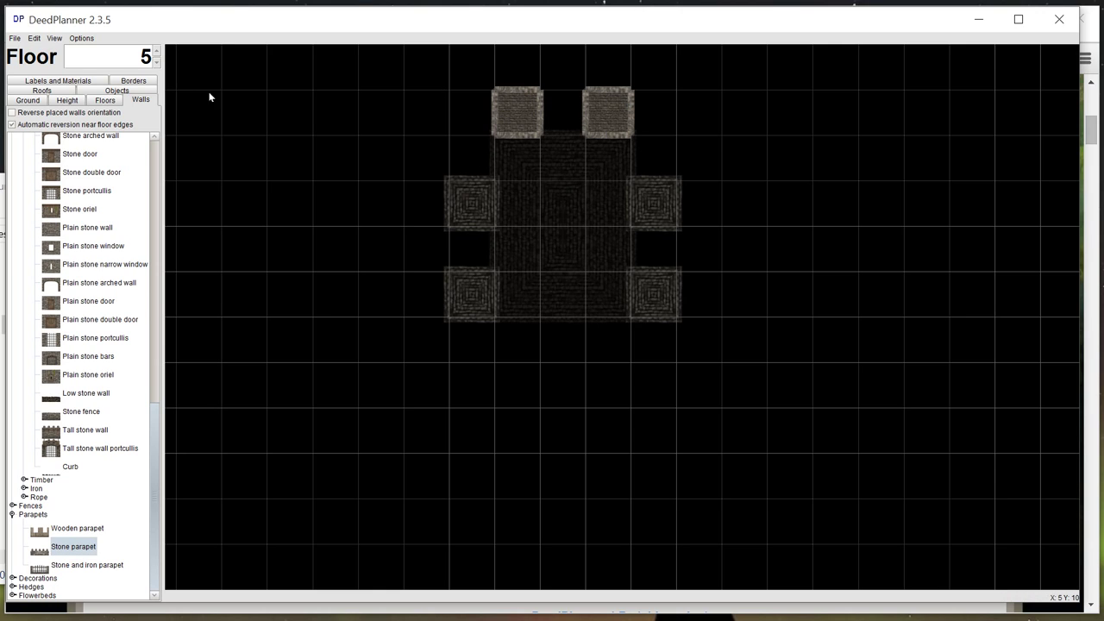
# Switch to the 3D view and examine the building's exterior from the front, including its roofs and rear towers.
pyautogui.click(54, 37)
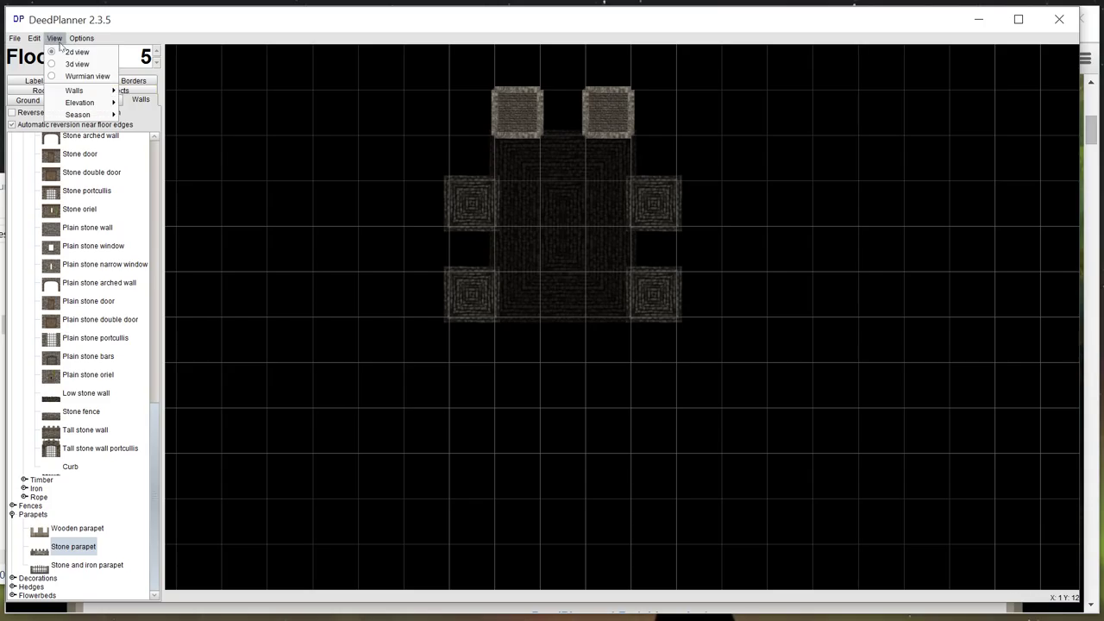
pyautogui.click(69, 64)
pyautogui.moveTo(561, 291); pyautogui.dragTo(811, 312)
pyautogui.press('s')
pyautogui.press('a')
pyautogui.press('a')
pyautogui.press('a')
pyautogui.press('a')
pyautogui.moveTo(552, 311); pyautogui.dragTo(667, 284)
pyautogui.press('s')
pyautogui.press('s')
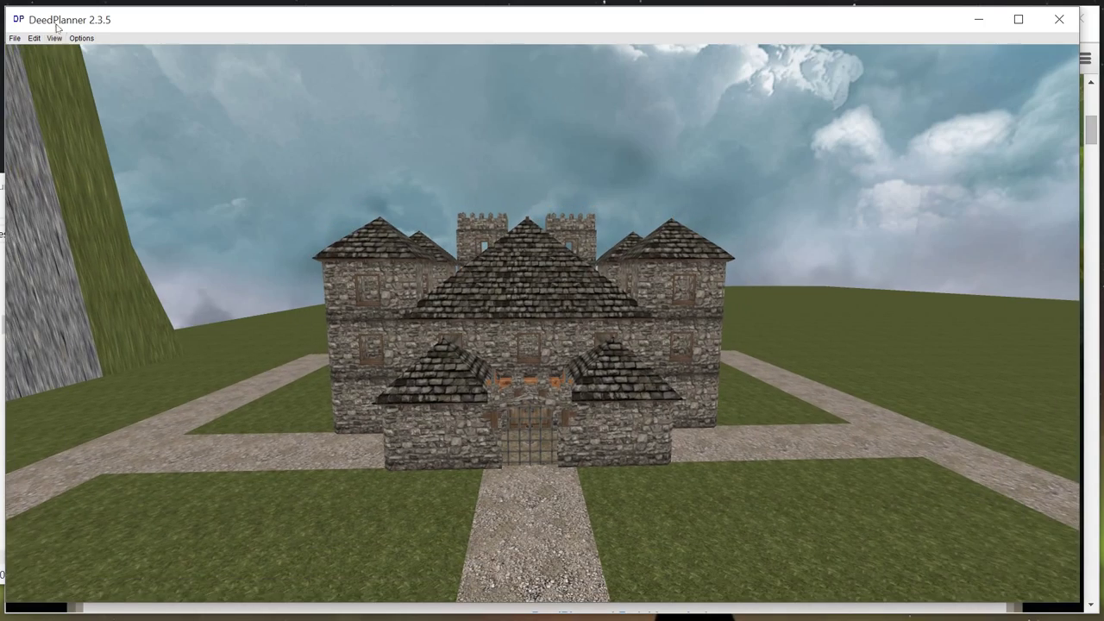
# Switch to the Wurmian view and walk through the gate to examine the sundial, the fountain hall and the arched rooms.
pyautogui.click(53, 37)
pyautogui.click(69, 76)
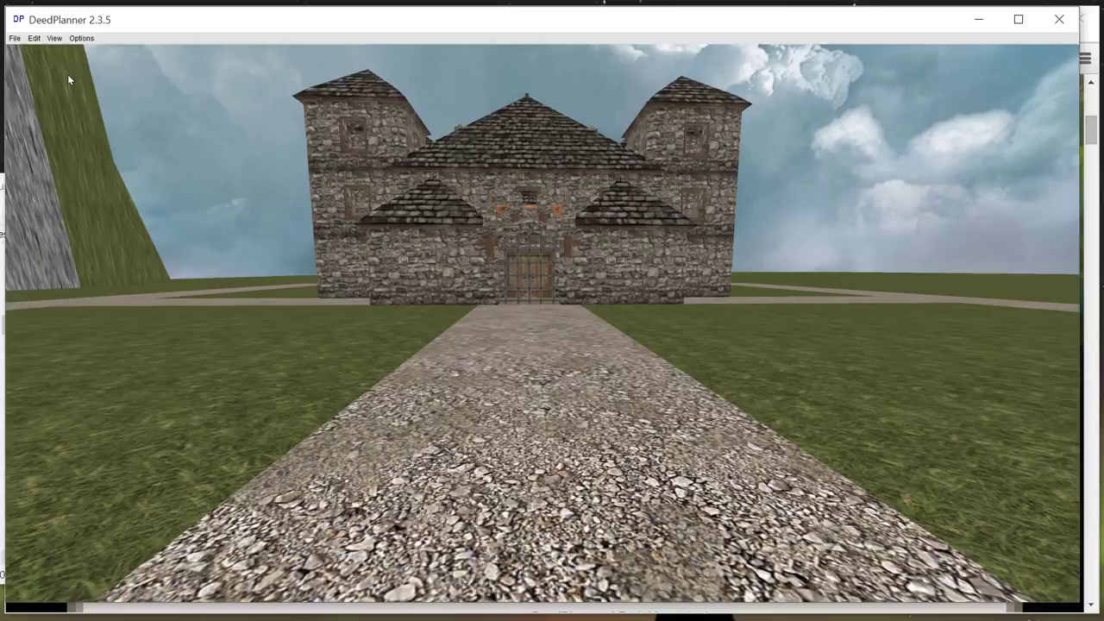
pyautogui.press('w')
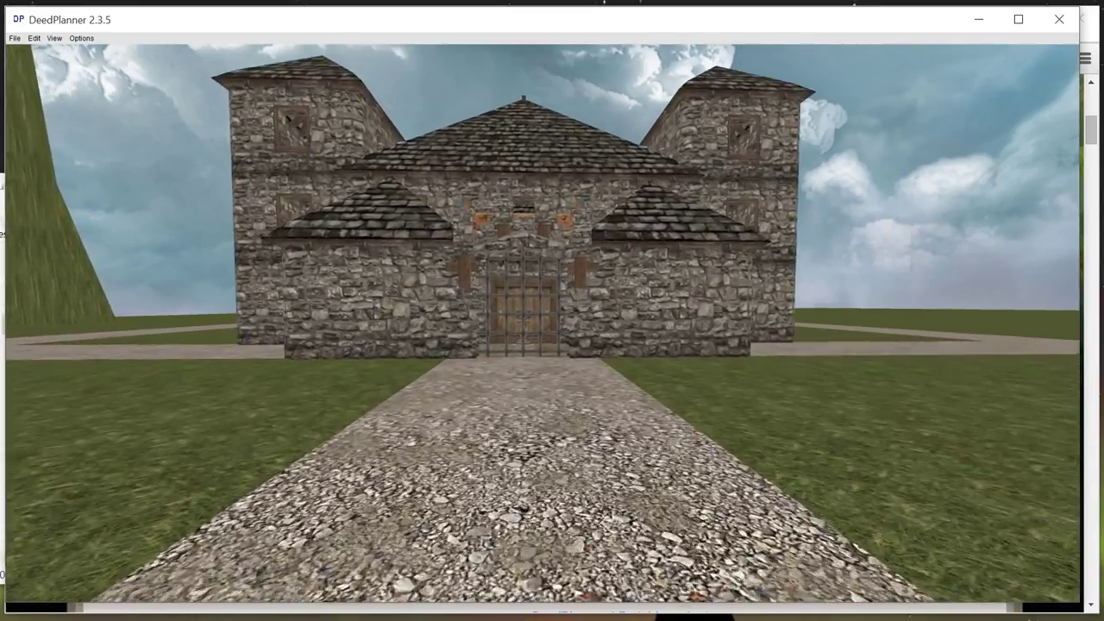
pyautogui.press('w')
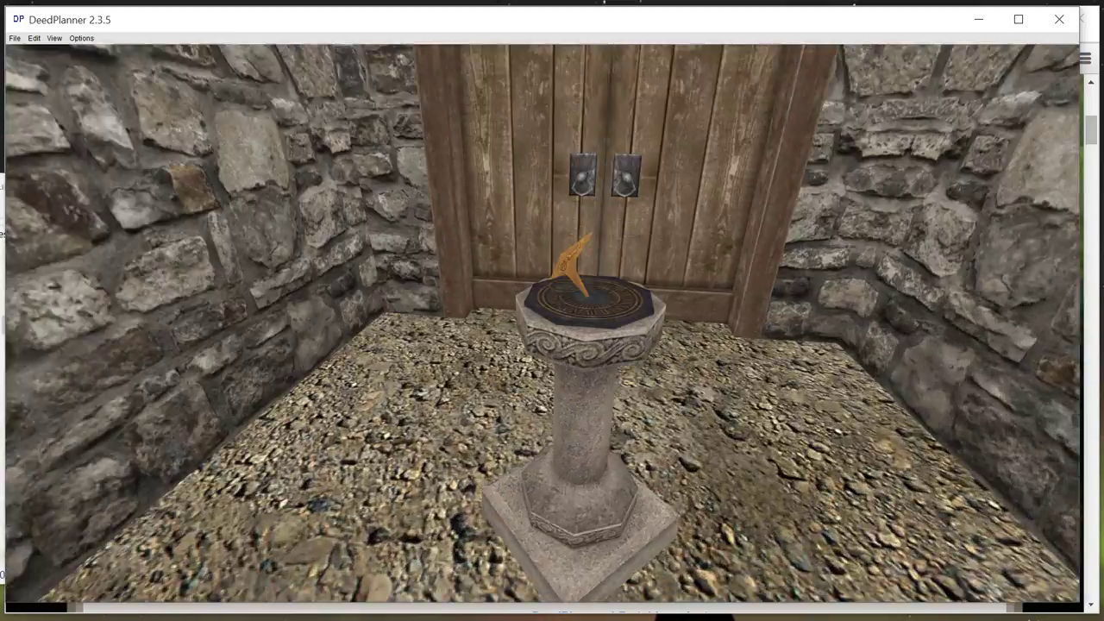
pyautogui.press('s')
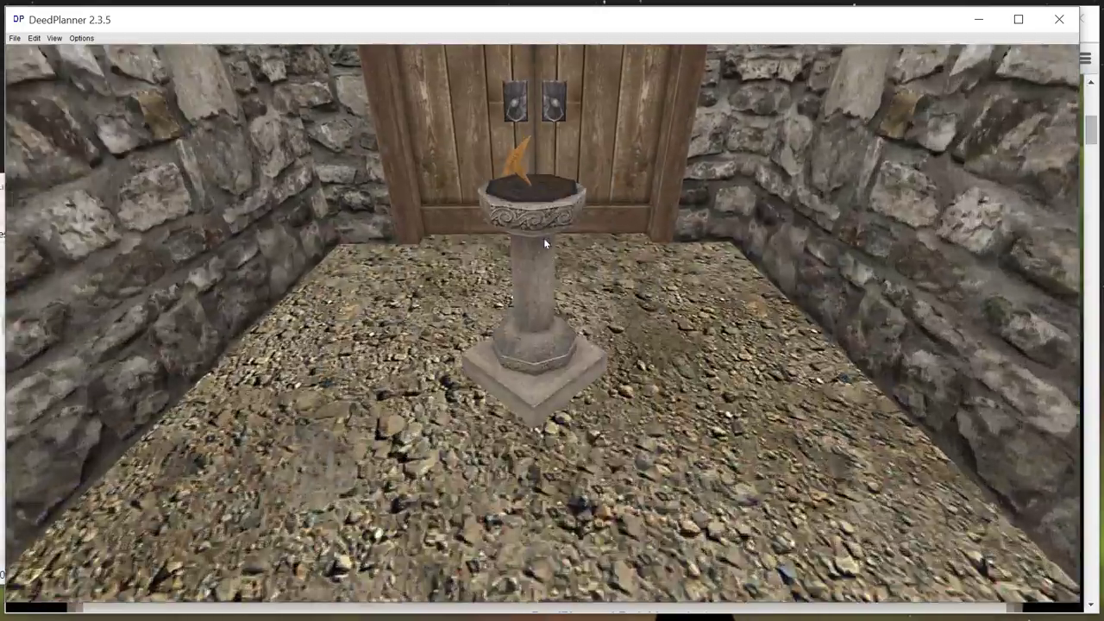
pyautogui.press('w')
pyautogui.press('s')
pyautogui.moveTo(543, 244)
pyautogui.mouseDown()
pyautogui.moveTo(513, 243)
pyautogui.moveTo(552, 243)
pyautogui.mouseUp()
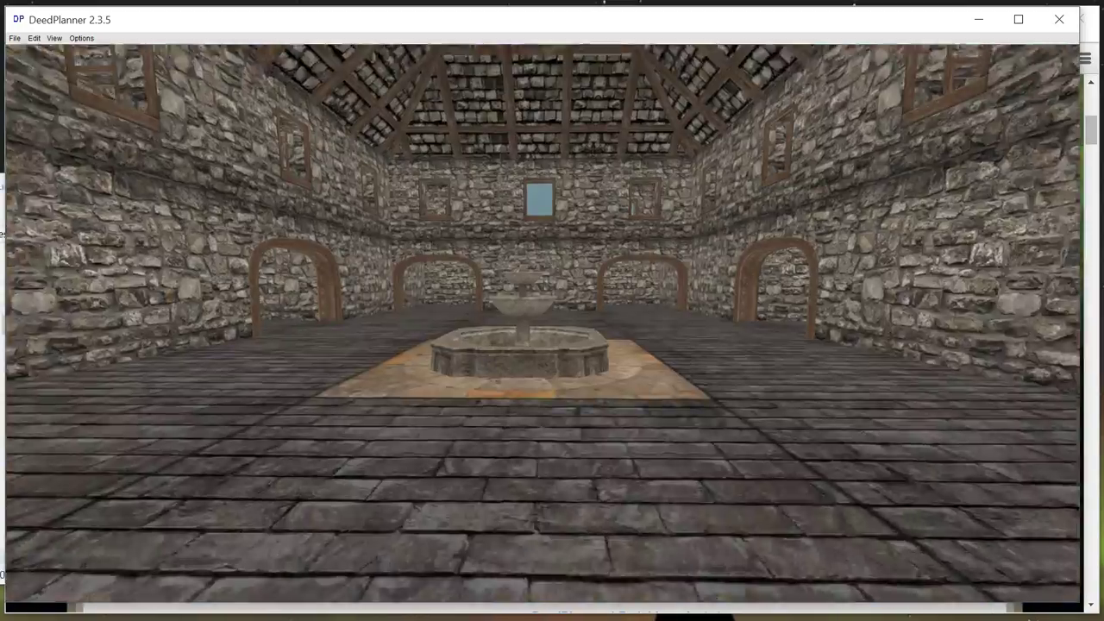
pyautogui.press('w')
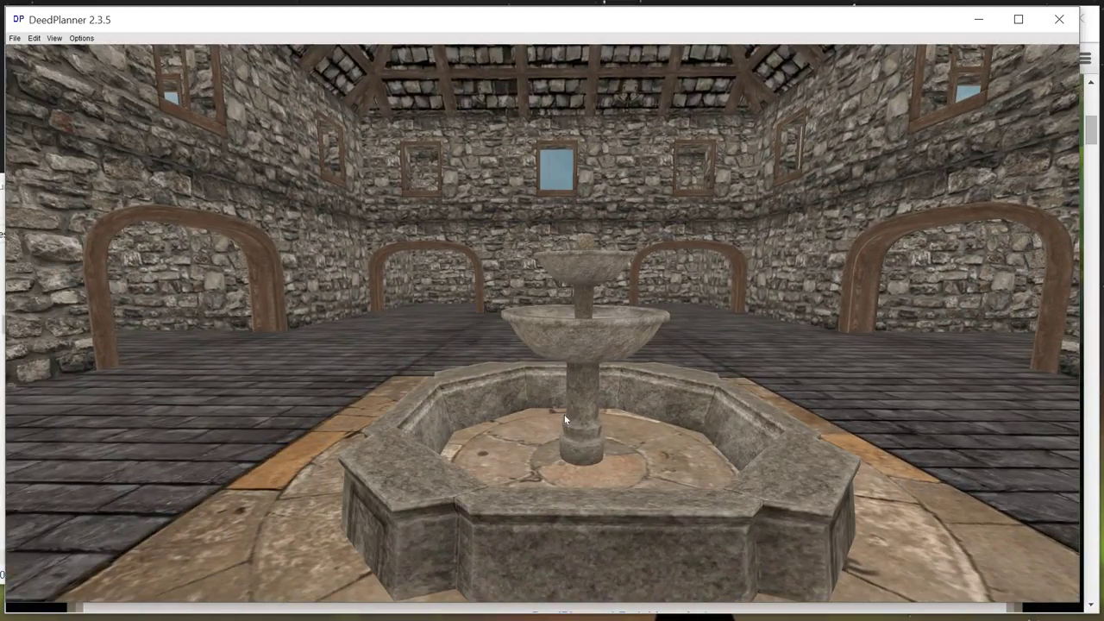
pyautogui.press('w')
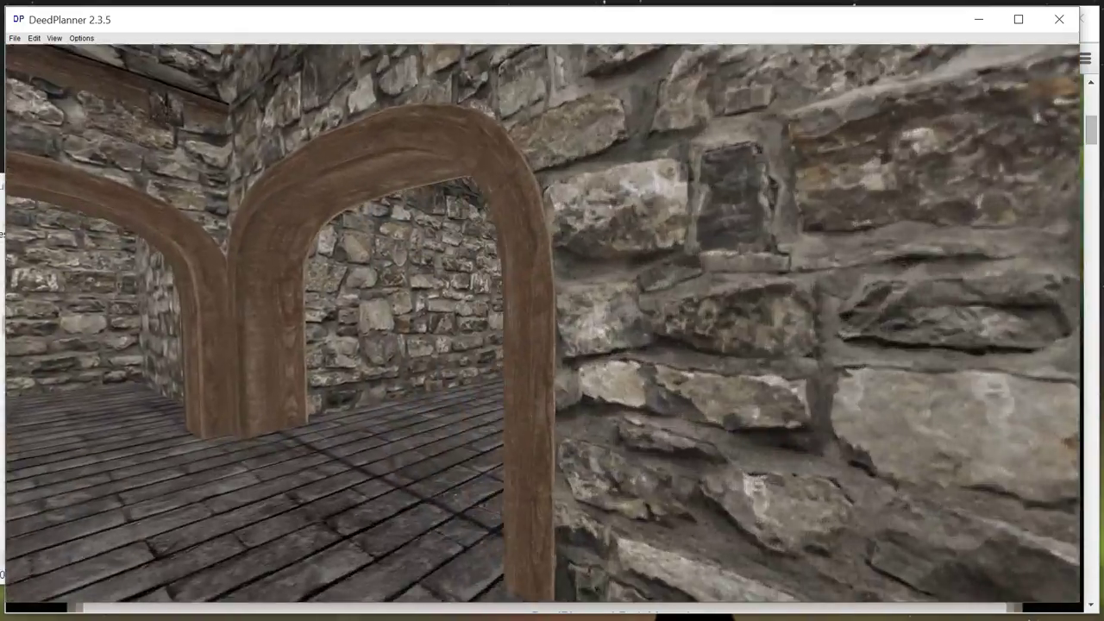
pyautogui.press('w')
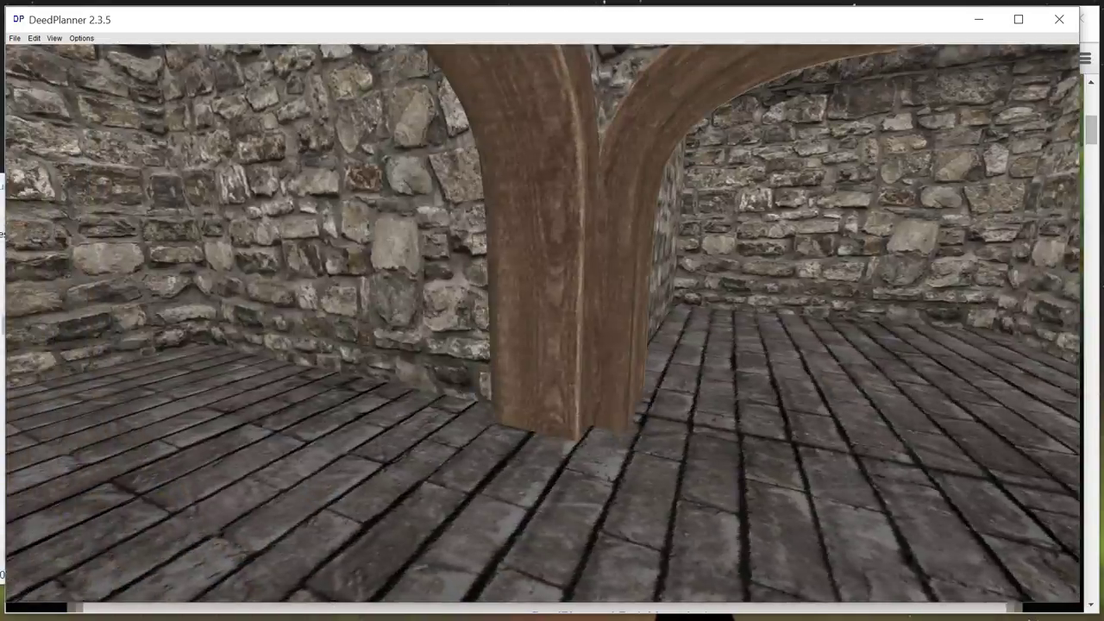
pyautogui.press('w')
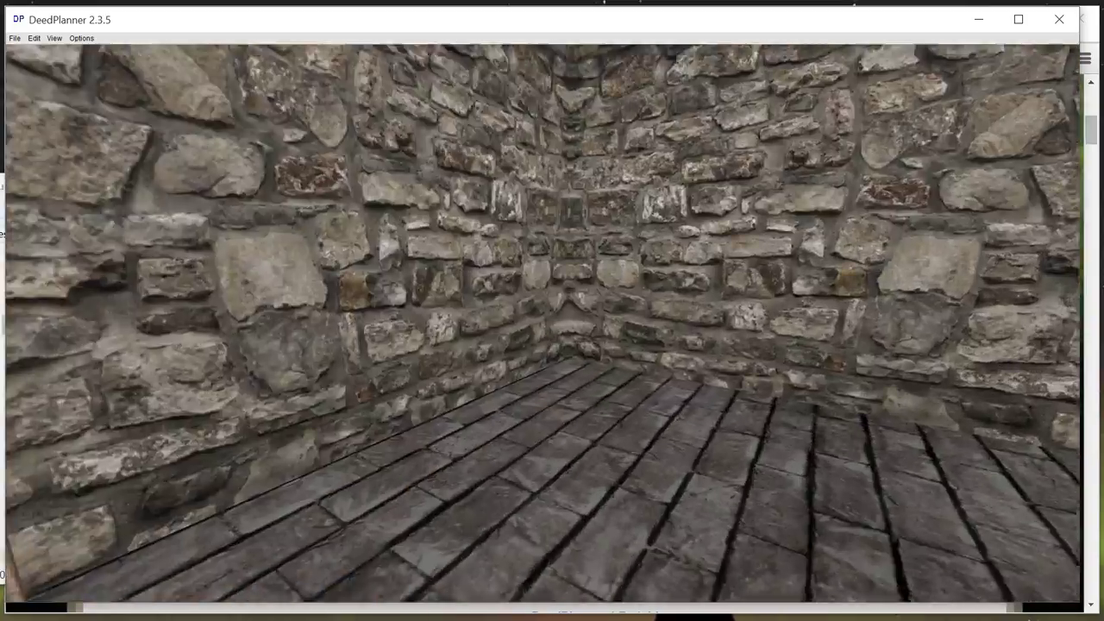
pyautogui.press('w')
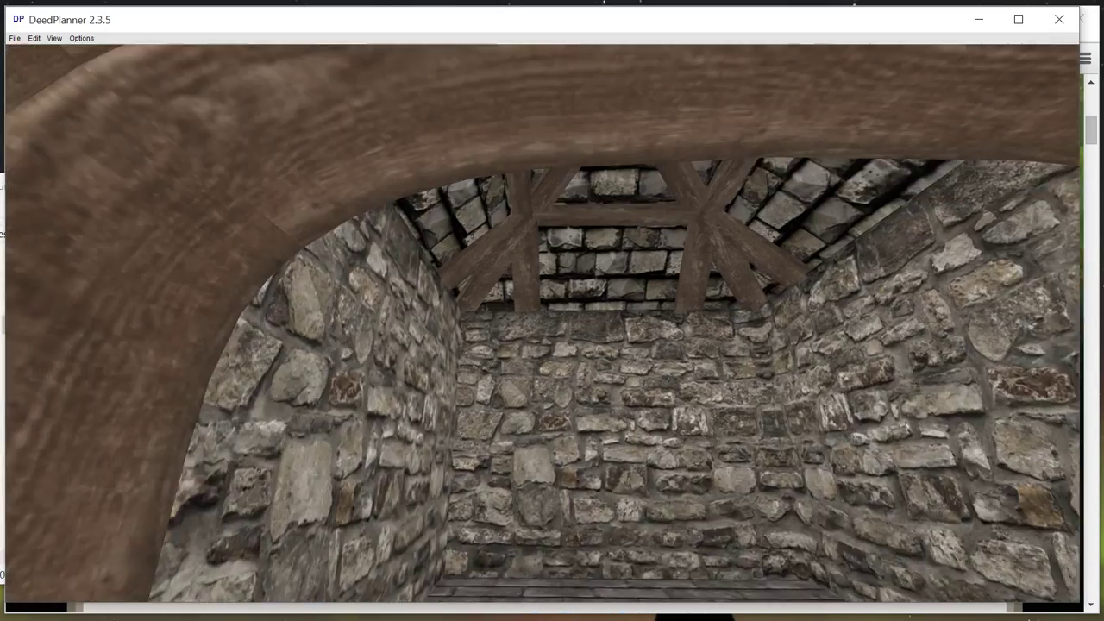
pyautogui.press('w')
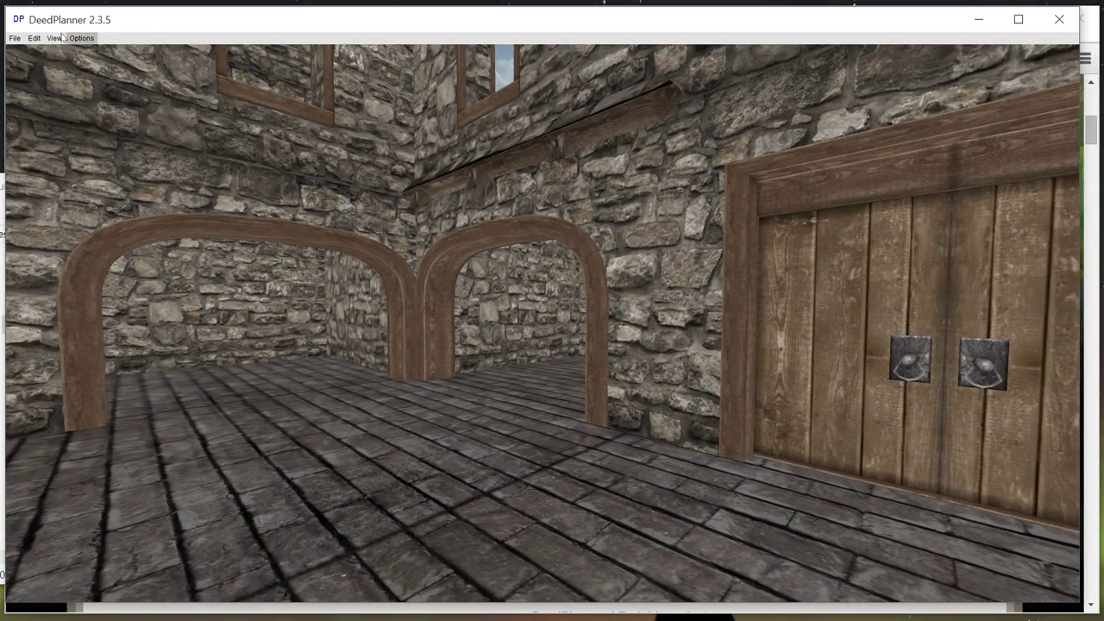
# Return to the 2D view and go to floor 2 of the plan.
pyautogui.click(54, 38)
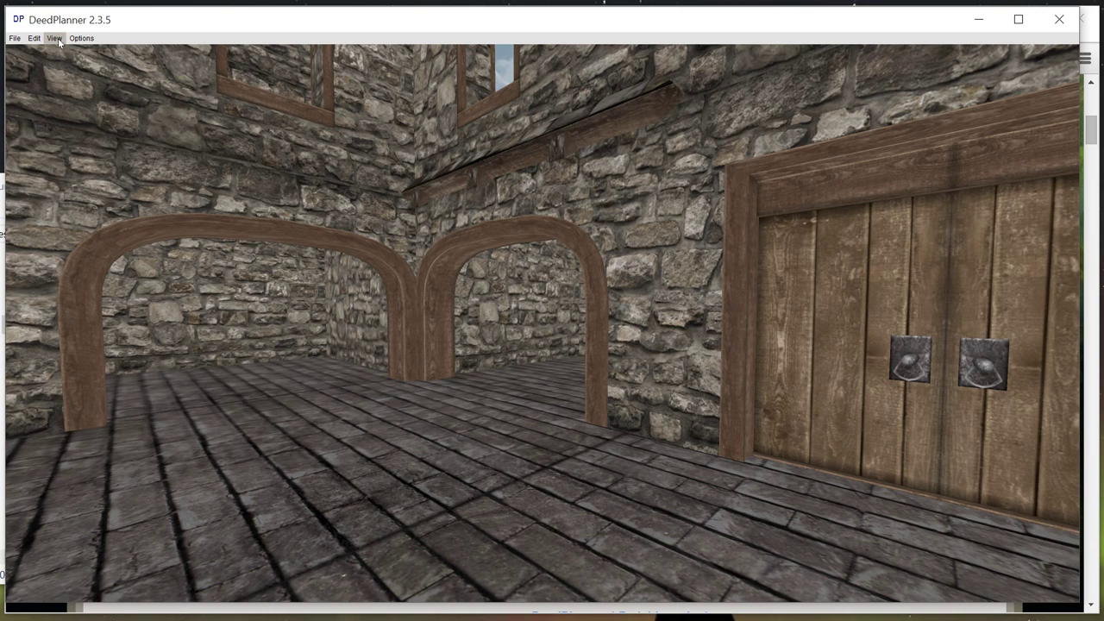
pyautogui.click(55, 37)
pyautogui.click(65, 52)
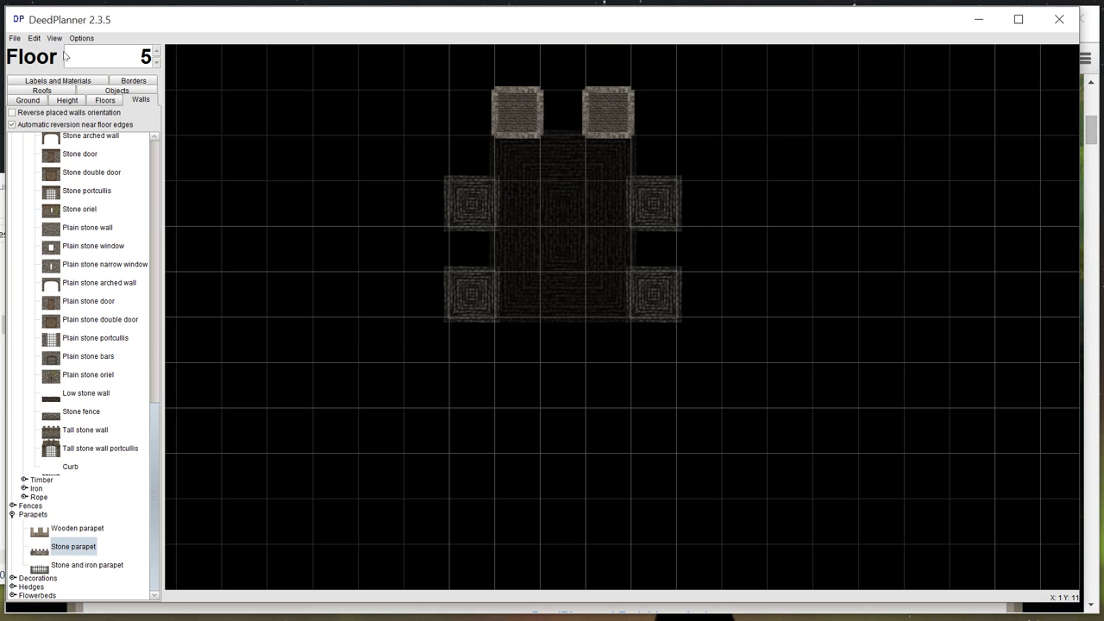
pyautogui.click(155, 61)
pyautogui.click(155, 61)
pyautogui.click(155, 61)
pyautogui.click(155, 60)
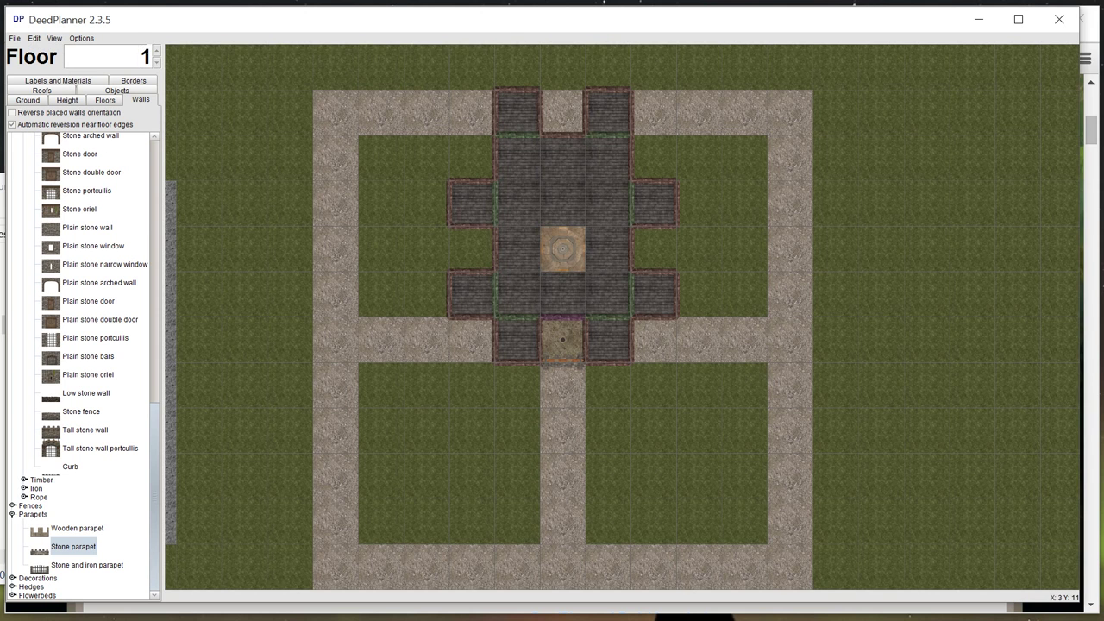
pyautogui.click(156, 52)
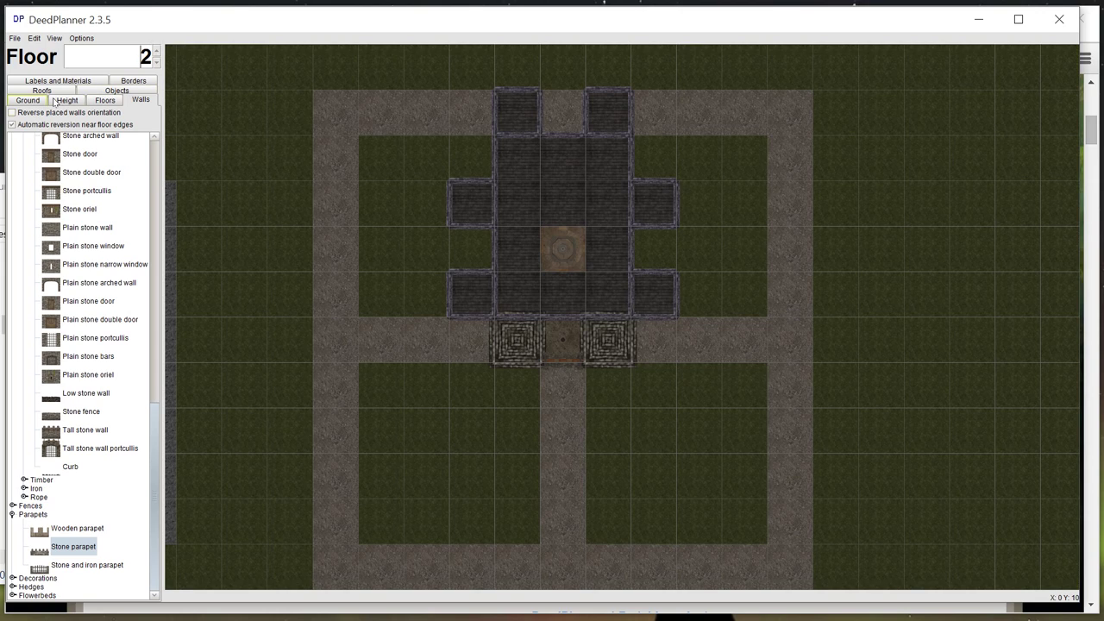
# Place a Stone brick opening in each of the four side towers and both rear towers on floor 2.
pyautogui.click(103, 100)
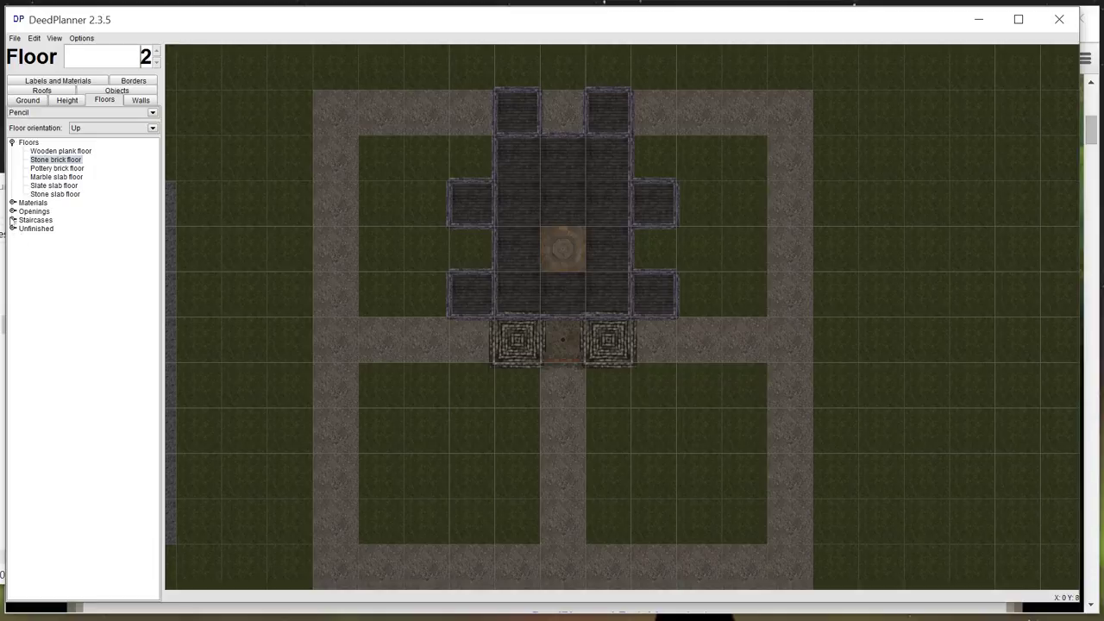
pyautogui.click(12, 211)
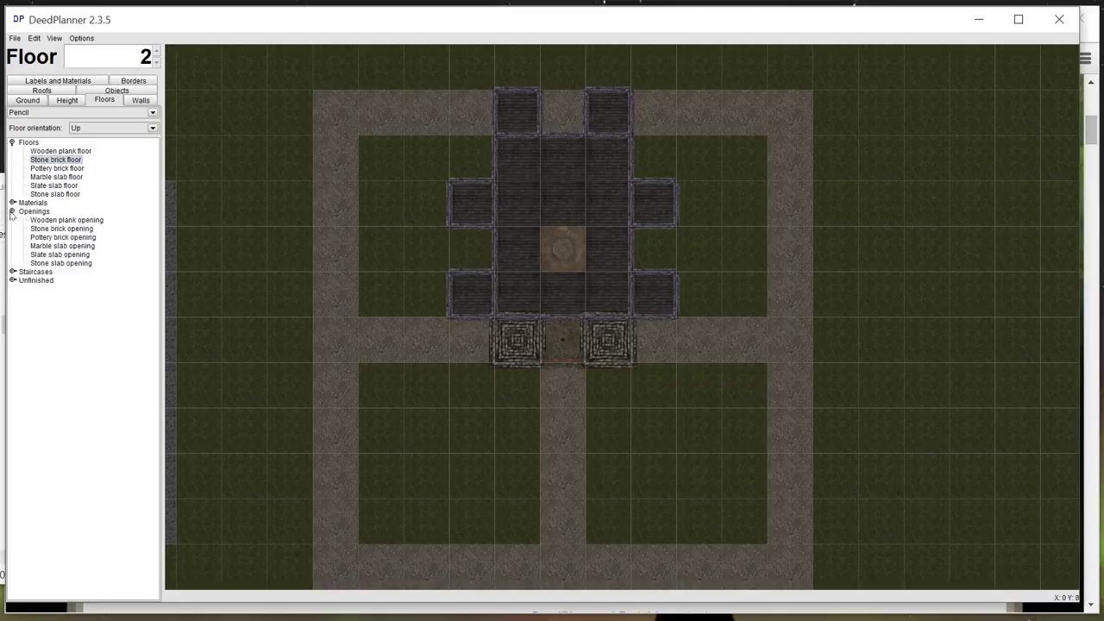
pyautogui.click(73, 230)
pyautogui.click(457, 195)
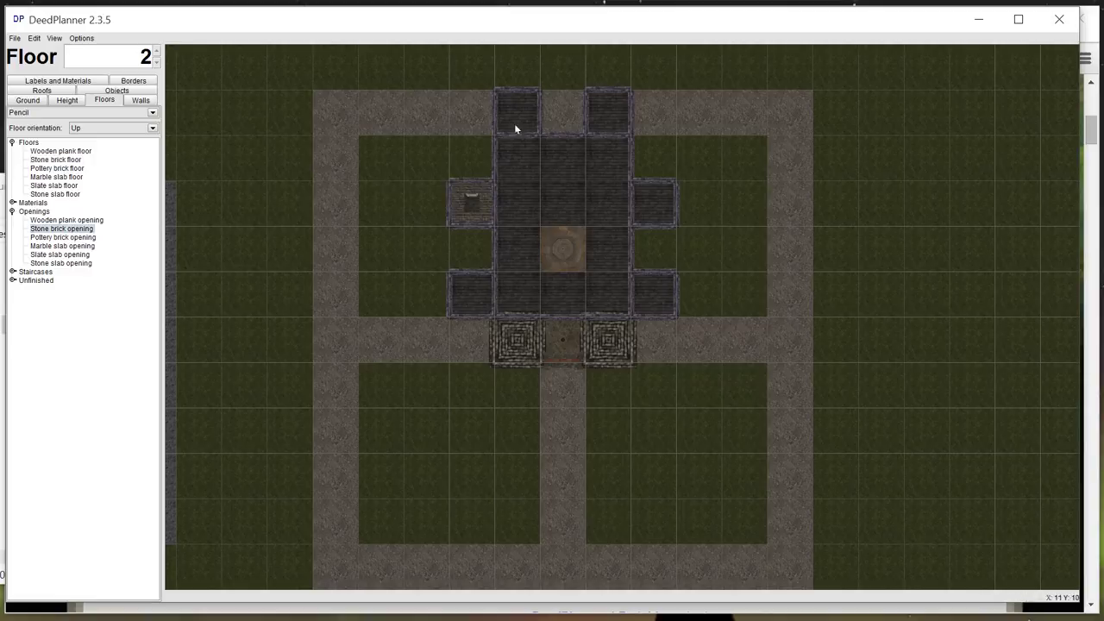
pyautogui.click(662, 278)
pyautogui.click(651, 216)
pyautogui.click(603, 111)
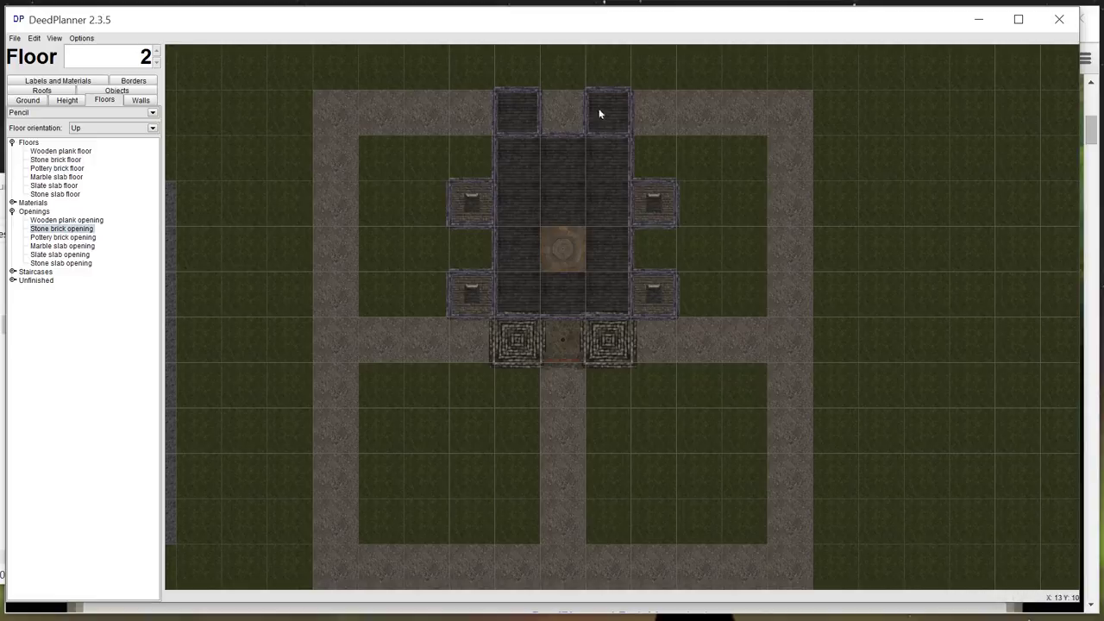
pyautogui.click(517, 111)
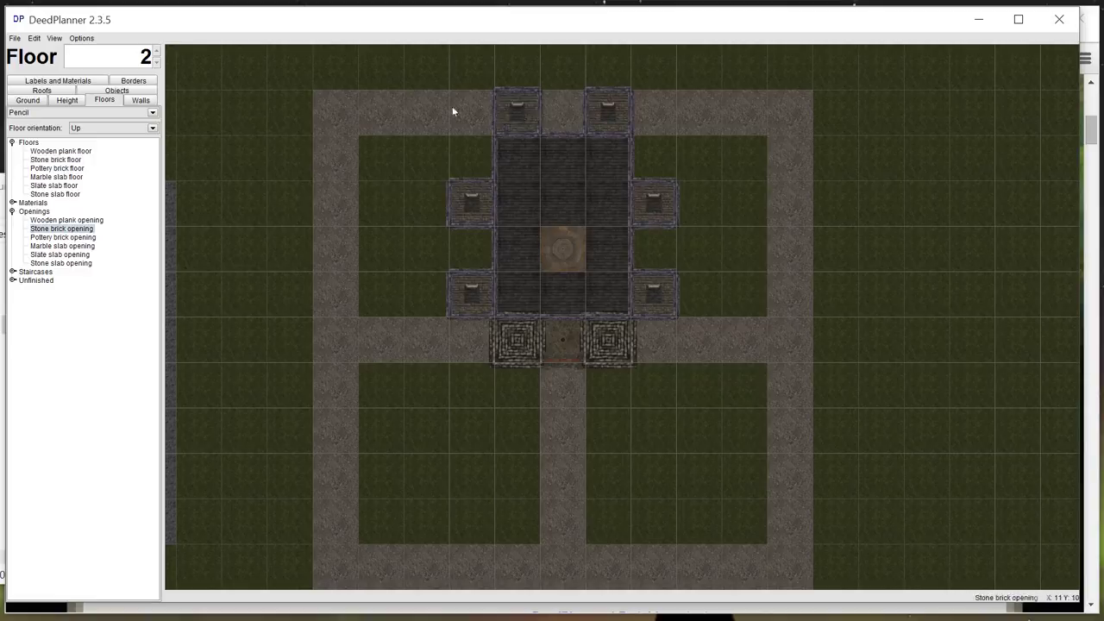
# Place Stone brick openings in all six towers on floor 3 and in both rear towers on floors 4 and 5.
pyautogui.click(156, 52)
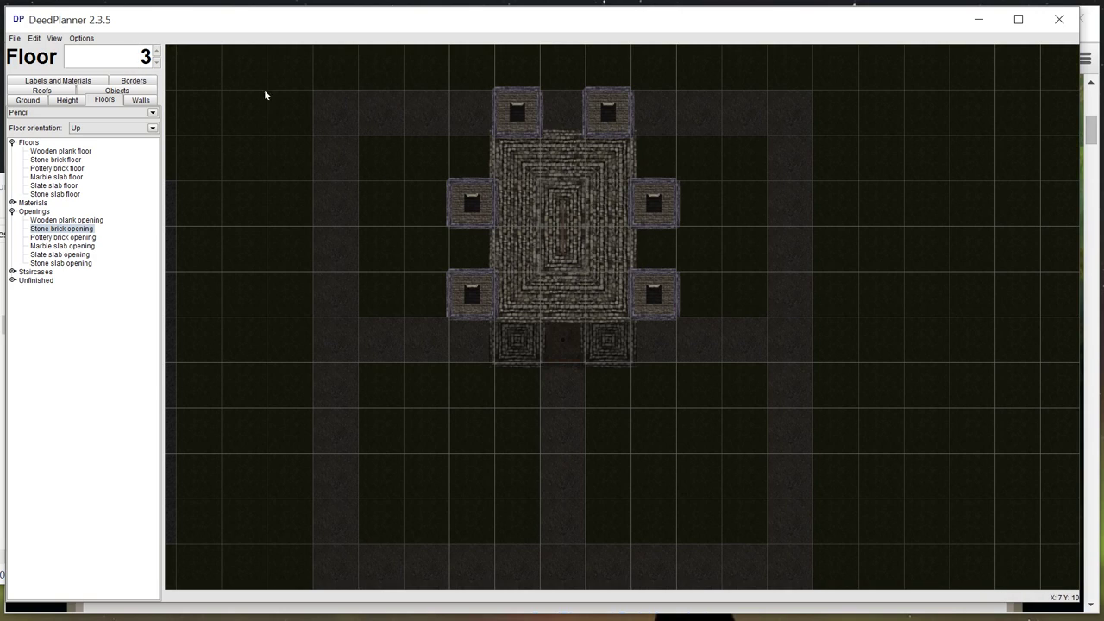
pyautogui.click(156, 52)
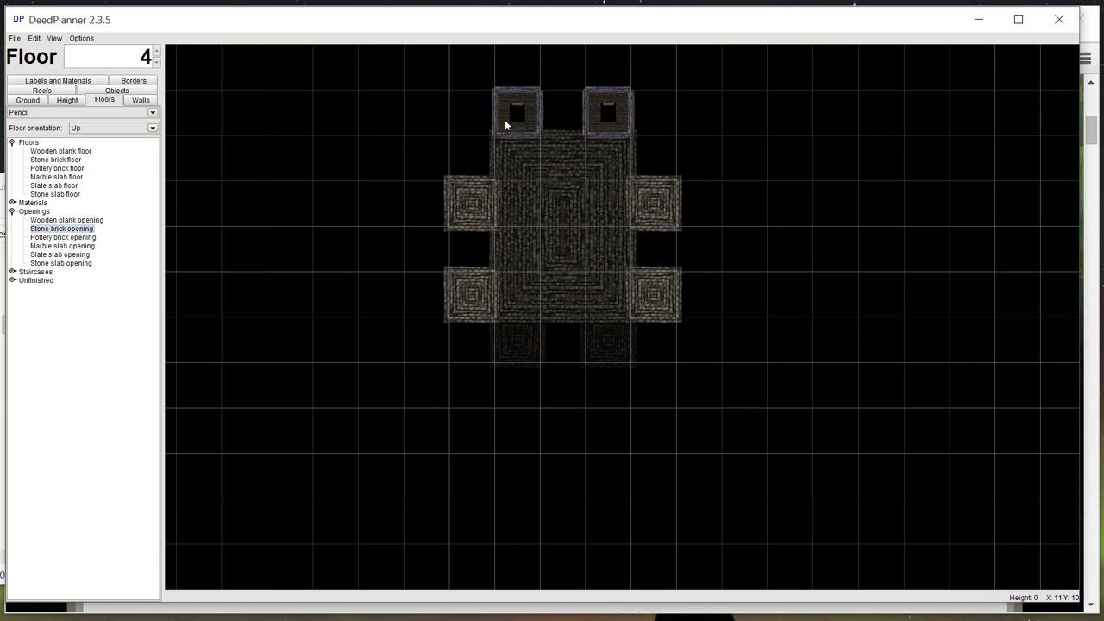
pyautogui.click(156, 51)
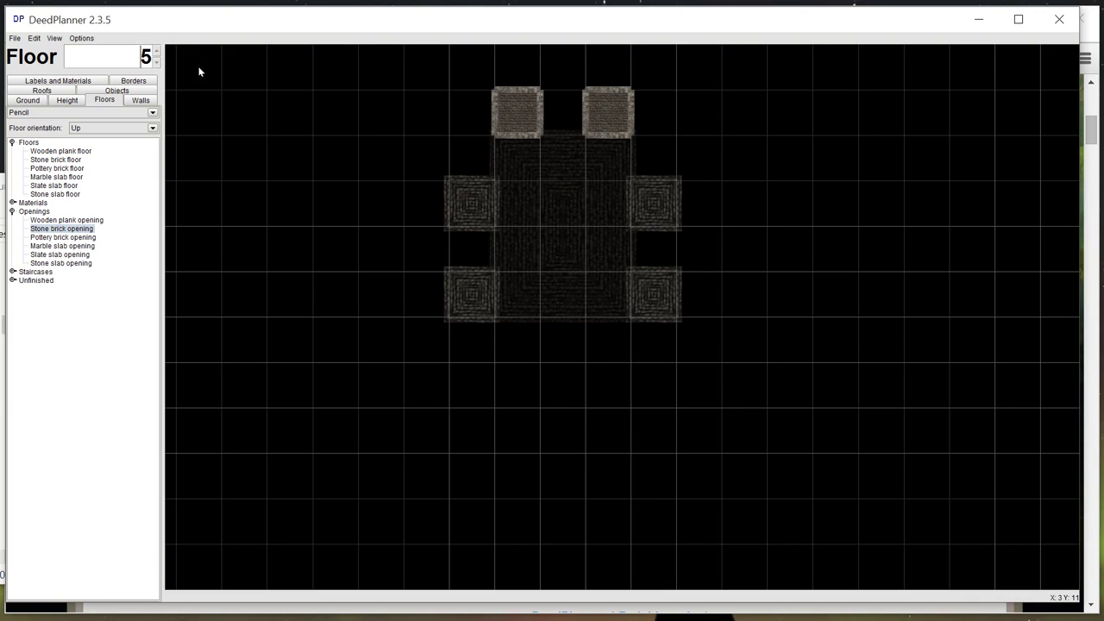
pyautogui.click(516, 114)
pyautogui.click(607, 112)
# Switch to the Wurmian view and walk through the fountain hall into a rear tower to examine its ladder.
pyautogui.click(50, 39)
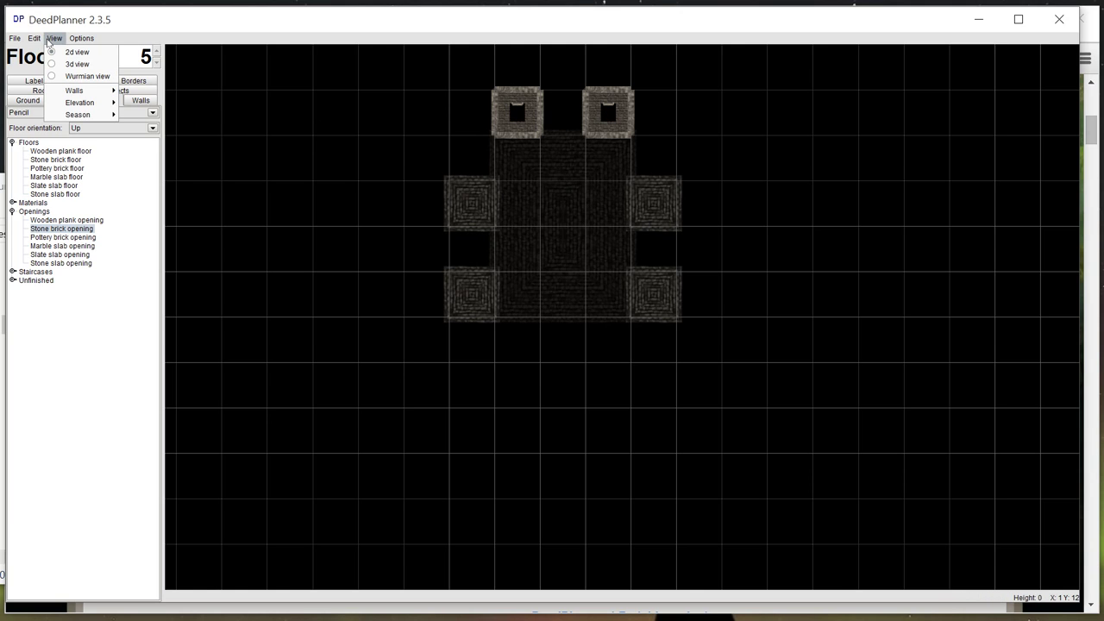
pyautogui.click(58, 76)
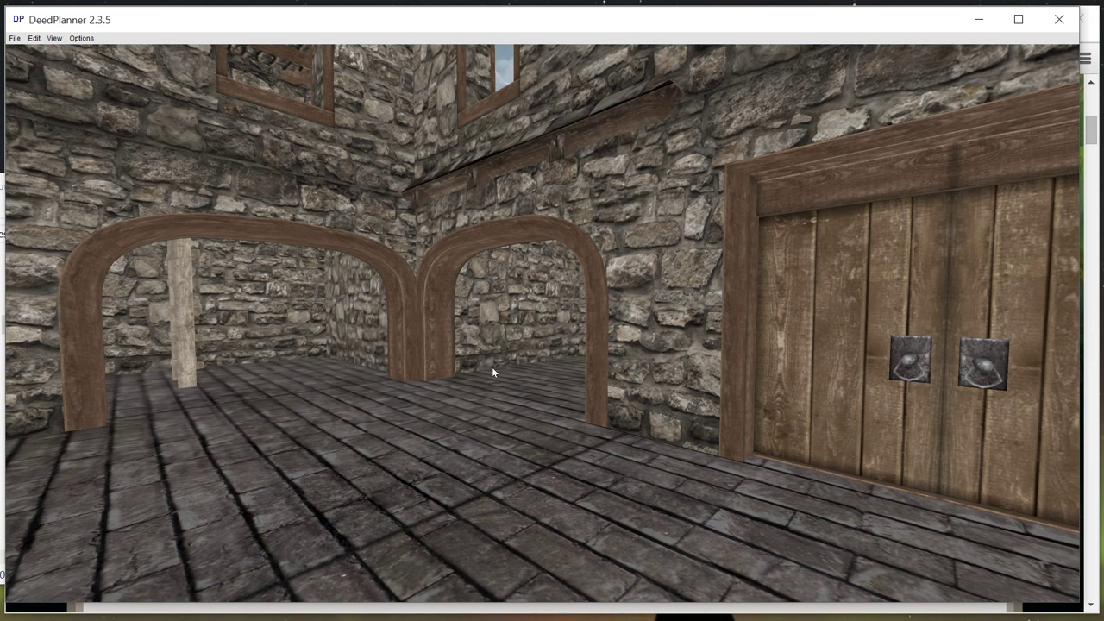
pyautogui.moveTo(491, 367); pyautogui.dragTo(483, 310)
pyautogui.press('w')
pyautogui.press('w')
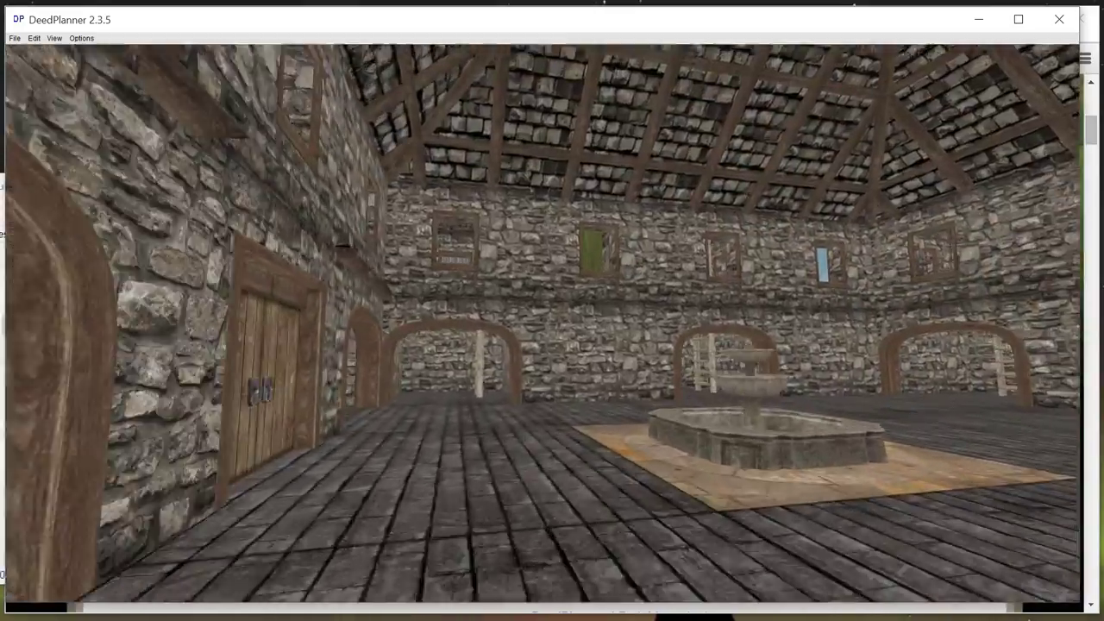
pyautogui.press('w')
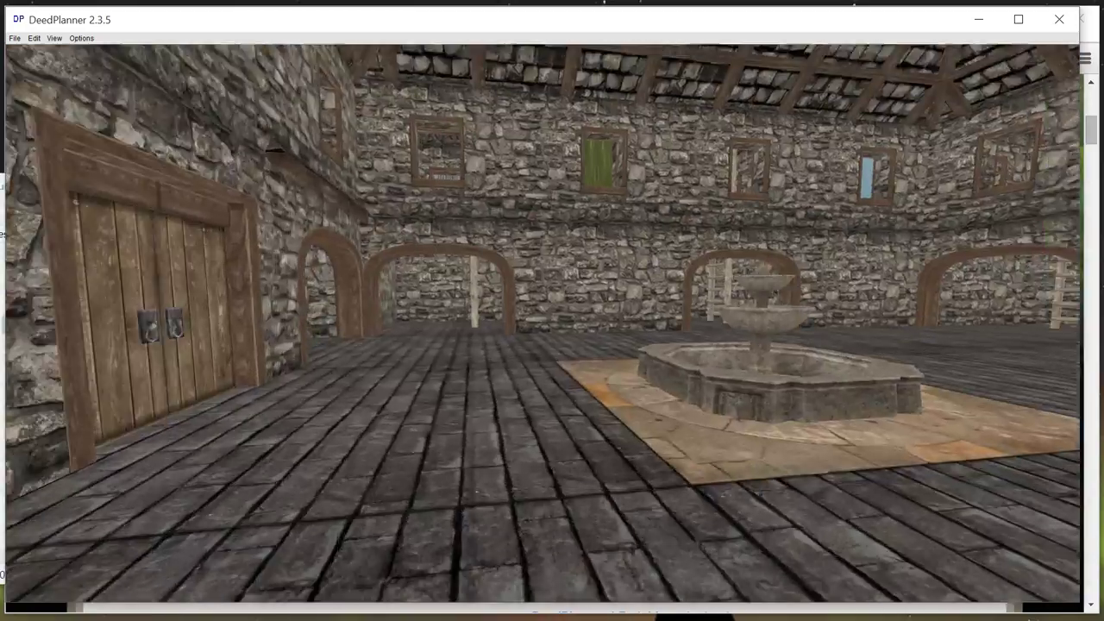
pyautogui.press('w')
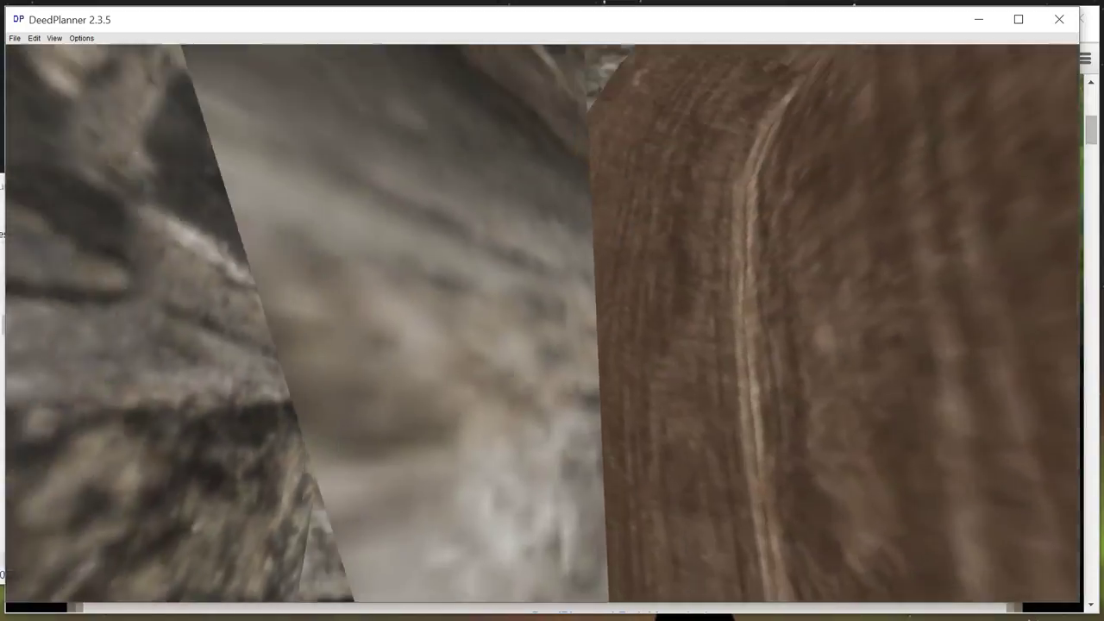
pyautogui.press('w')
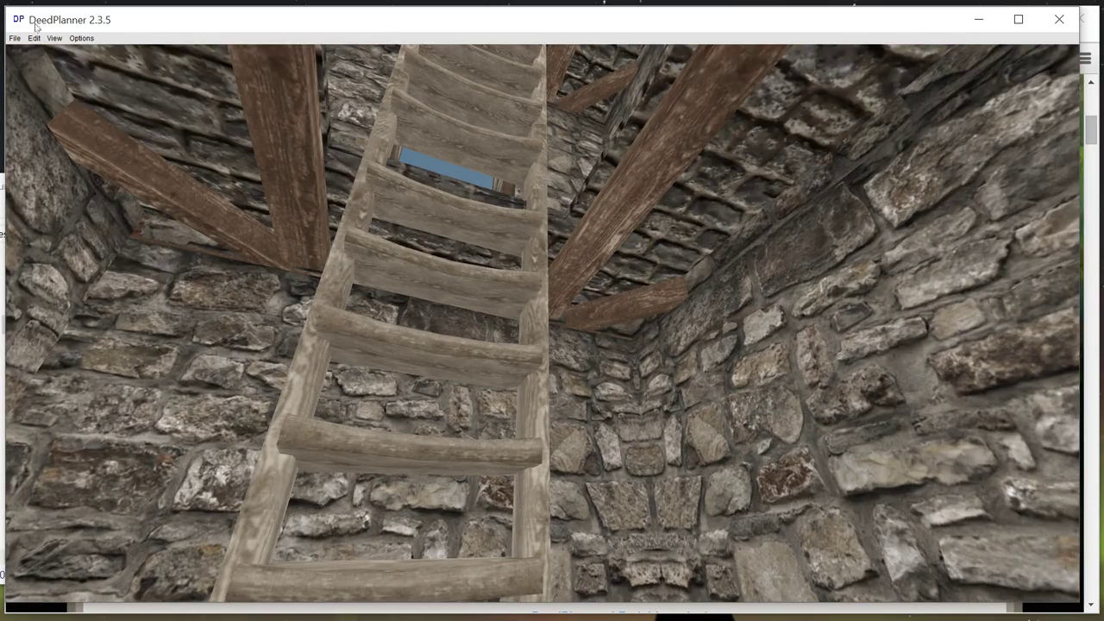
# Climb the rear tower's ladder through the openings and look over the parapet at the roofs and surrounding land.
pyautogui.click(54, 38)
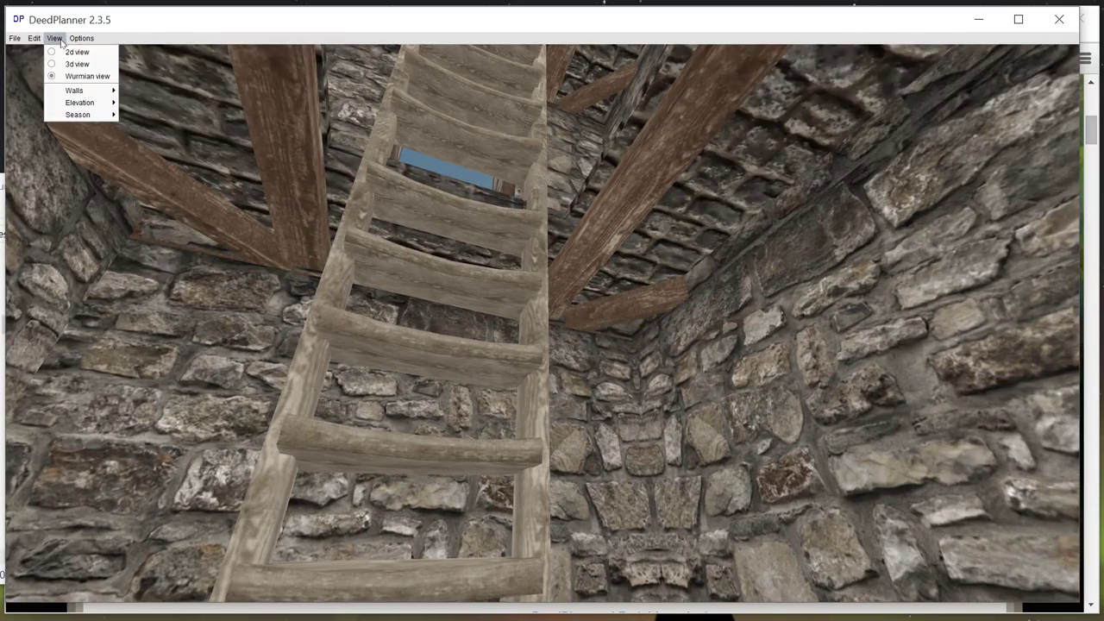
pyautogui.click(69, 64)
pyautogui.moveTo(445, 328); pyautogui.dragTo(422, 285)
pyautogui.press('w')
pyautogui.press('w')
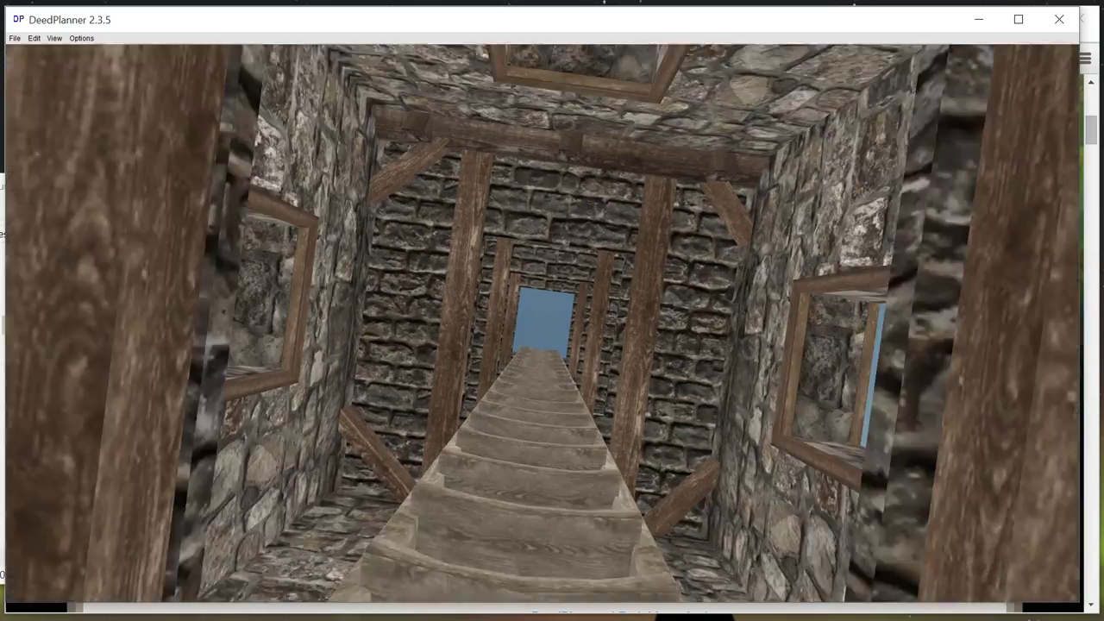
pyautogui.press('w')
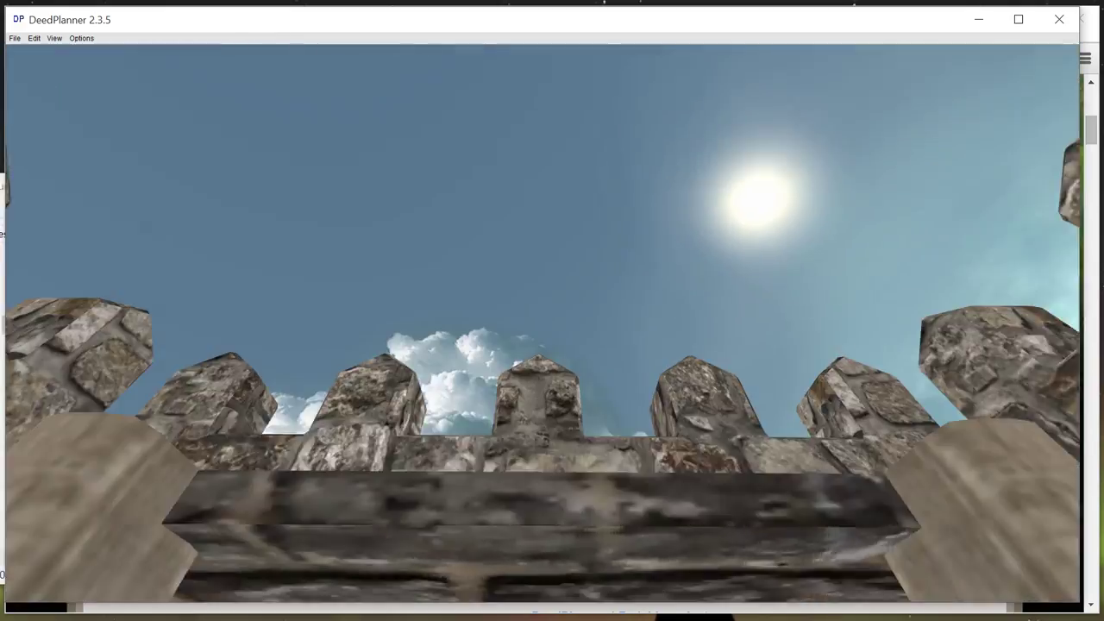
pyautogui.press('s')
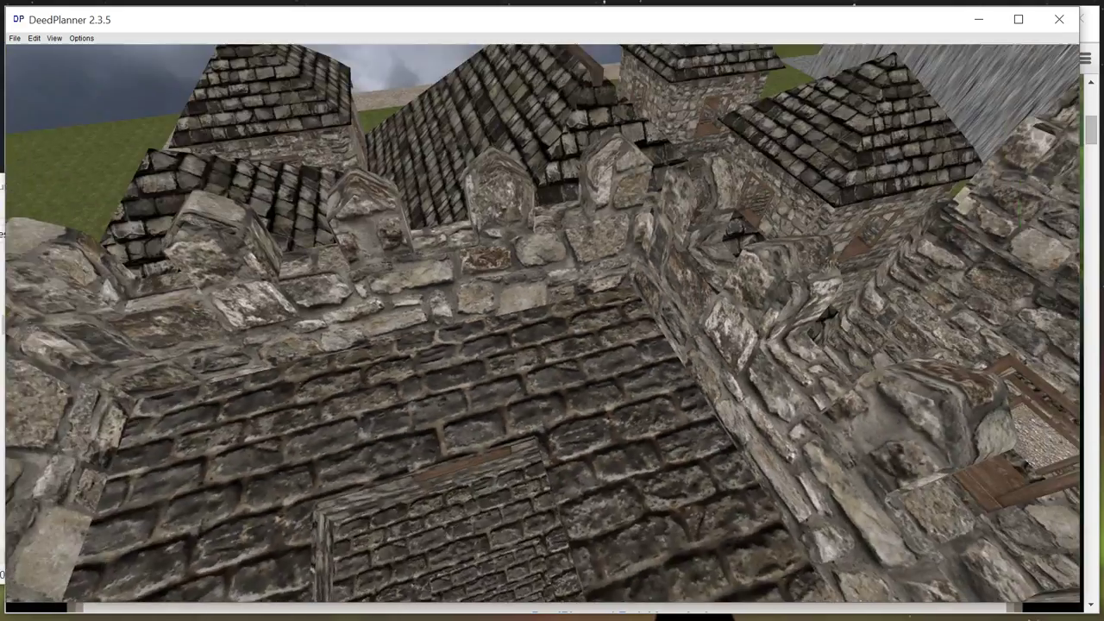
pyautogui.press('w')
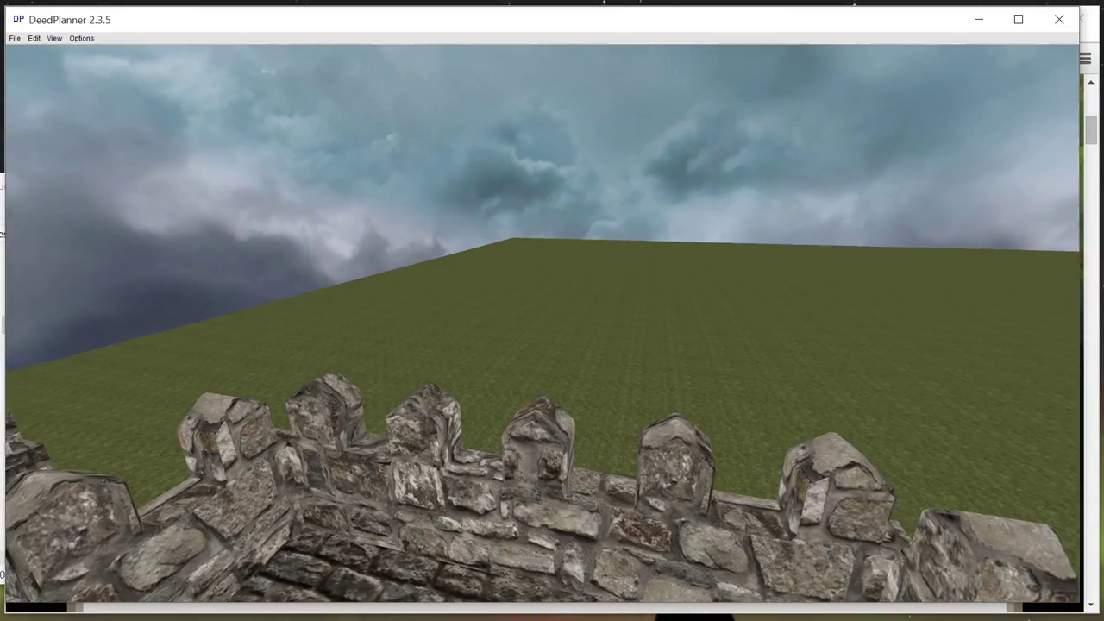
pyautogui.press('w')
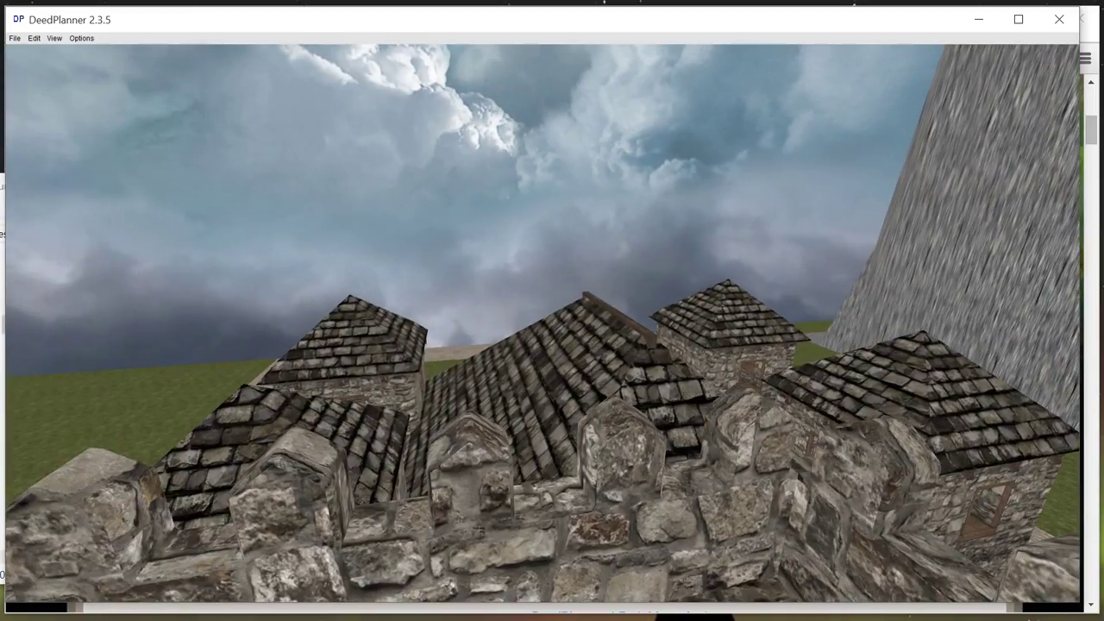
# Descend through the tower's openings to the ground floor and walk back into the fountain hall.
pyautogui.press('w')
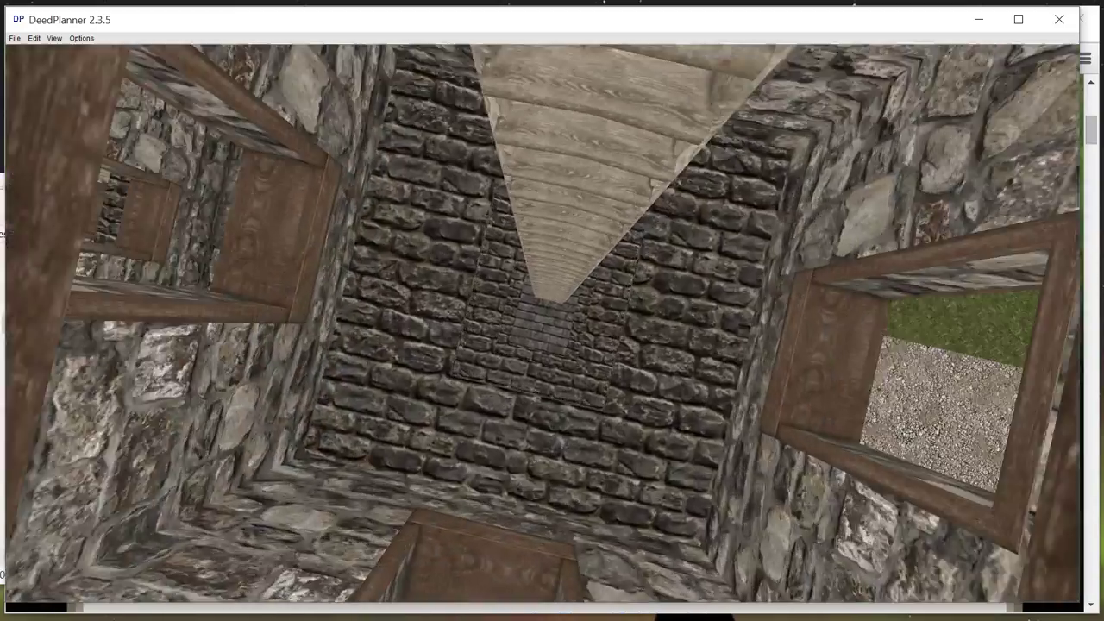
pyautogui.press('w')
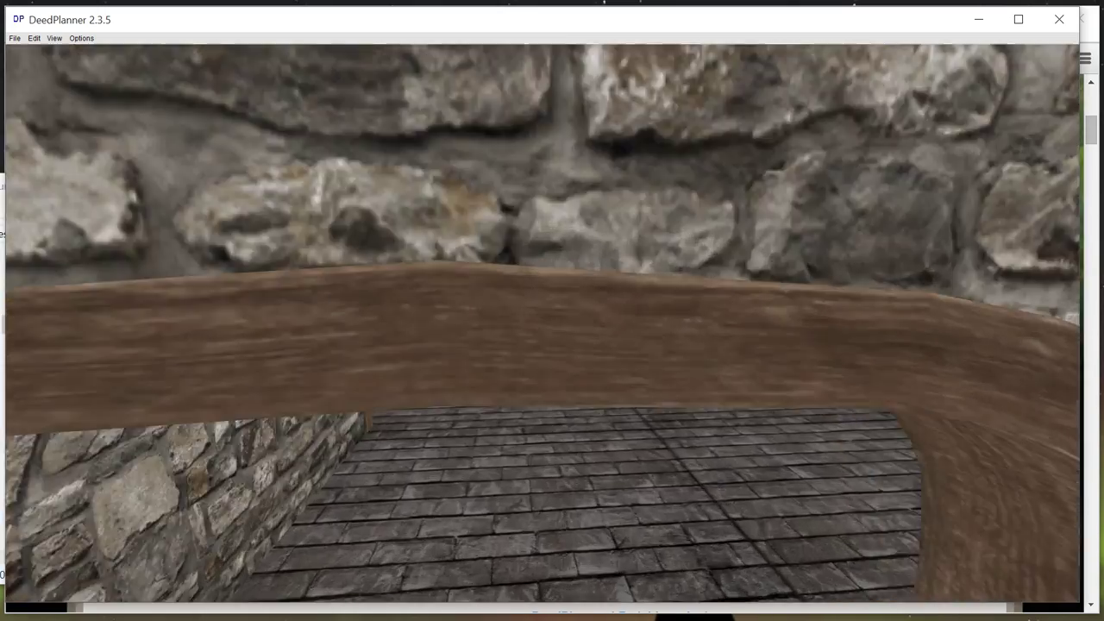
pyautogui.press('d')
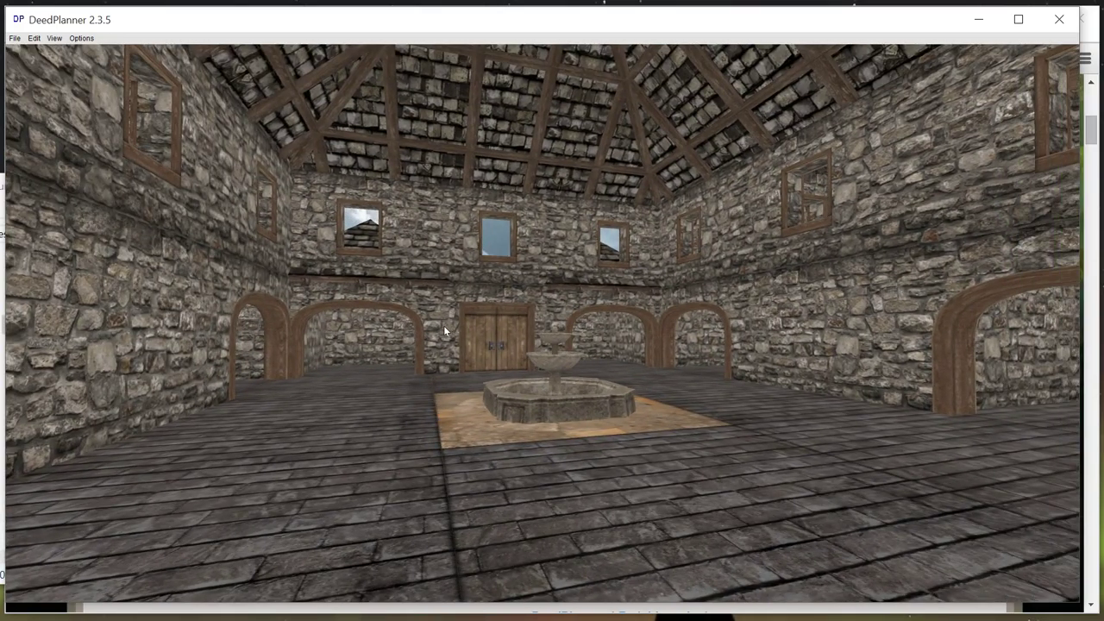